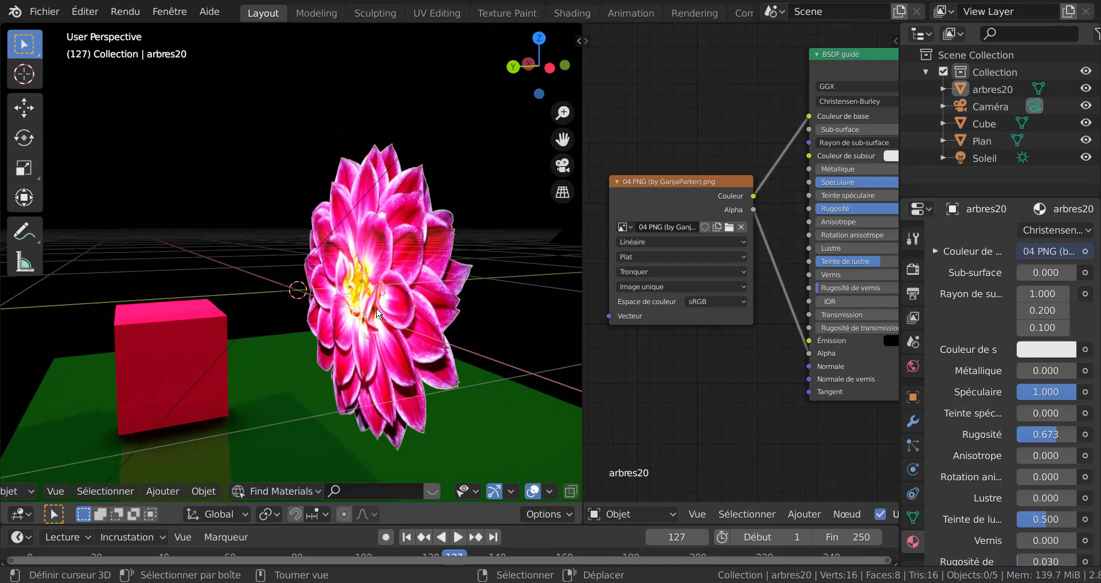
# Step: Switch to the lightning project and examine the foudre 2.png plane and its material nodes, adjusting the editor widths
pyautogui.moveTo(213, 351); pyautogui.dragTo(220, 323, button='middle')
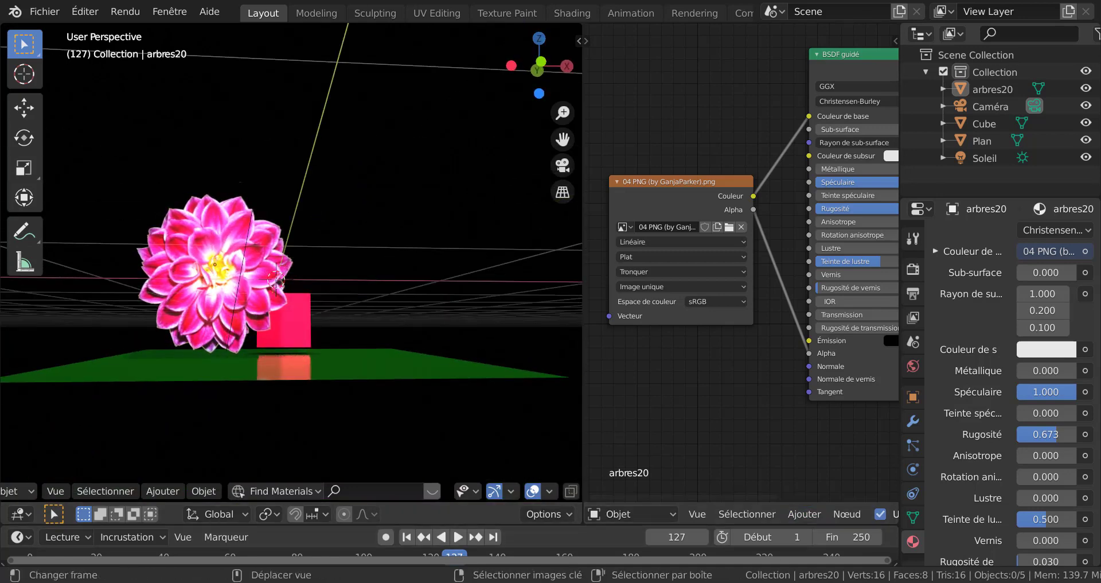
pyautogui.moveTo(829, 581)
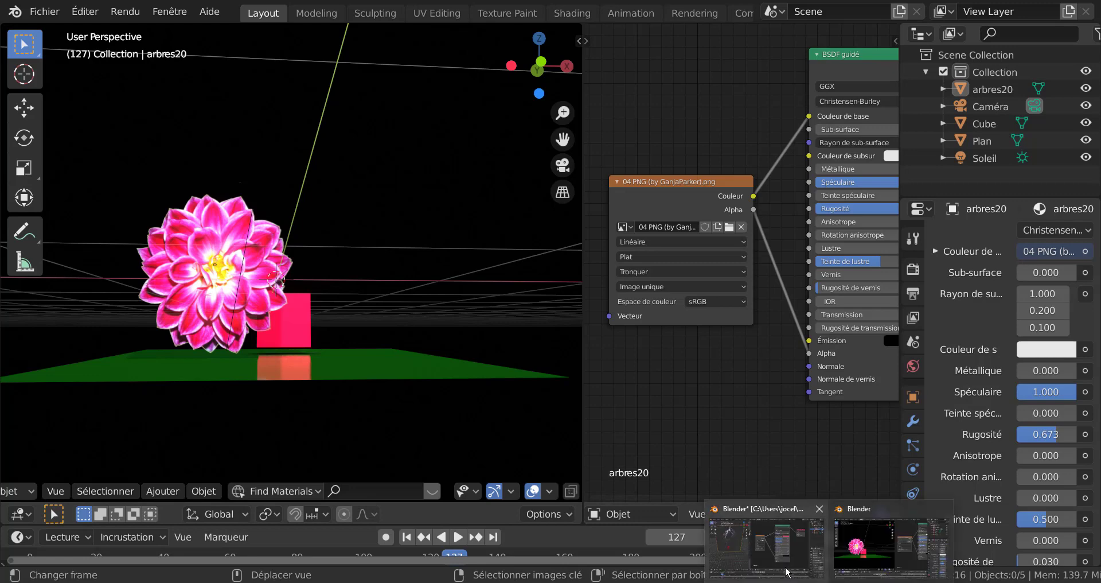
pyautogui.click(767, 547)
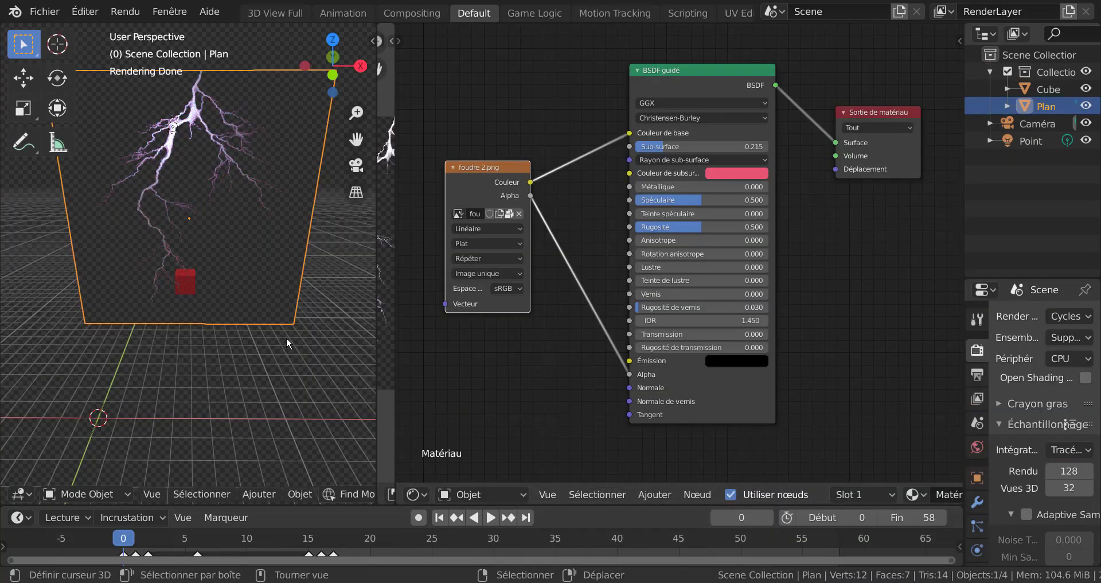
pyautogui.moveTo(286, 339)
pyautogui.mouseDown(button='middle')
pyautogui.moveTo(315, 312)
pyautogui.moveTo(276, 339)
pyautogui.mouseUp(button='middle')
pyautogui.moveTo(198, 383); pyautogui.dragTo(369, 378, button='middle')
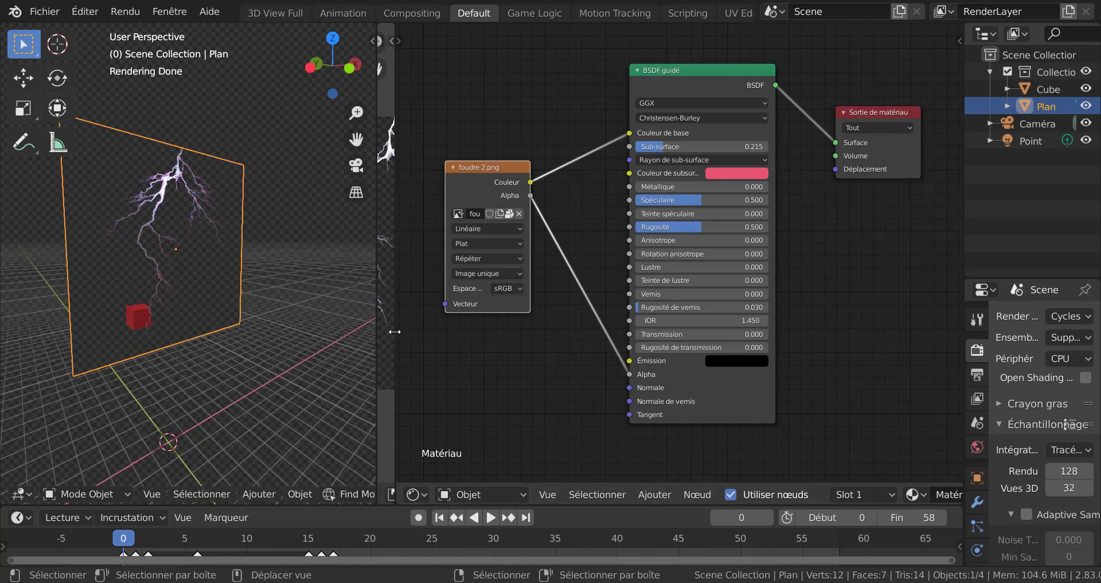
pyautogui.moveTo(394, 331); pyautogui.dragTo(619, 326)
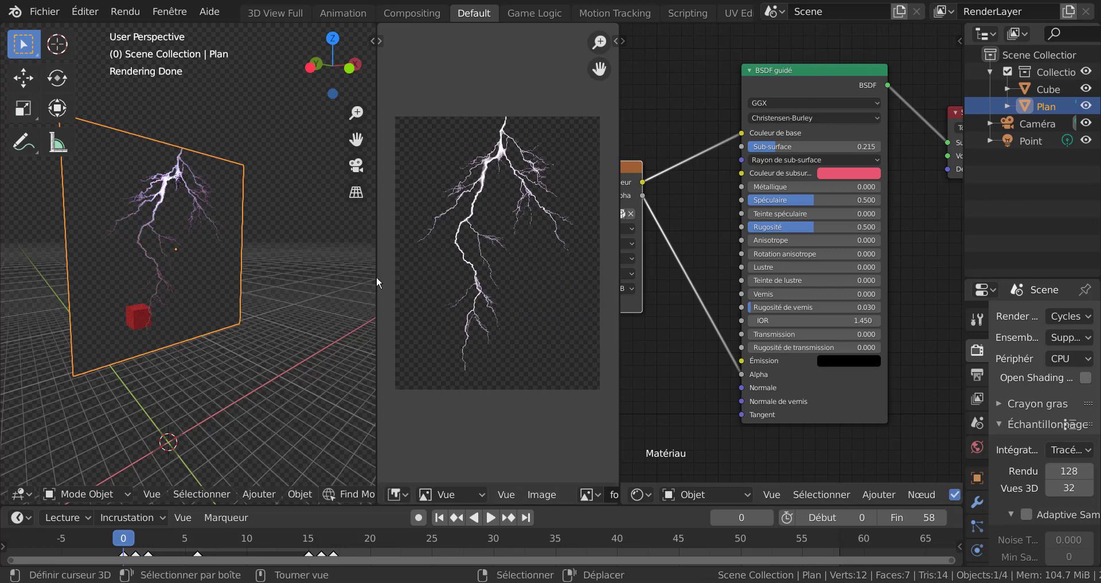
pyautogui.moveTo(376, 277); pyautogui.dragTo(459, 275)
pyautogui.moveTo(241, 324); pyautogui.dragTo(129, 363, button='middle')
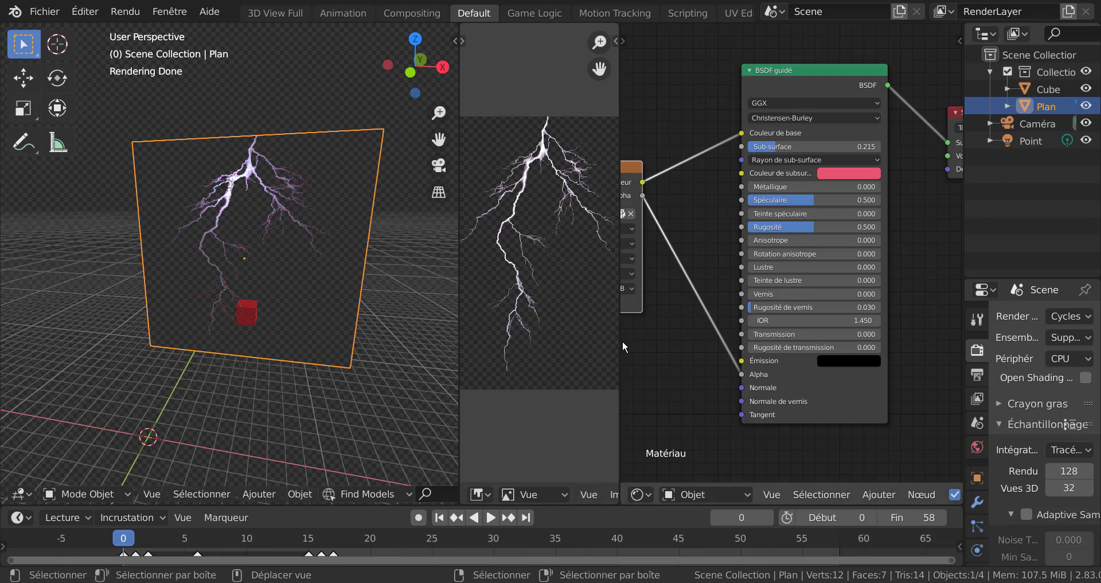
pyautogui.moveTo(619, 348); pyautogui.dragTo(483, 406)
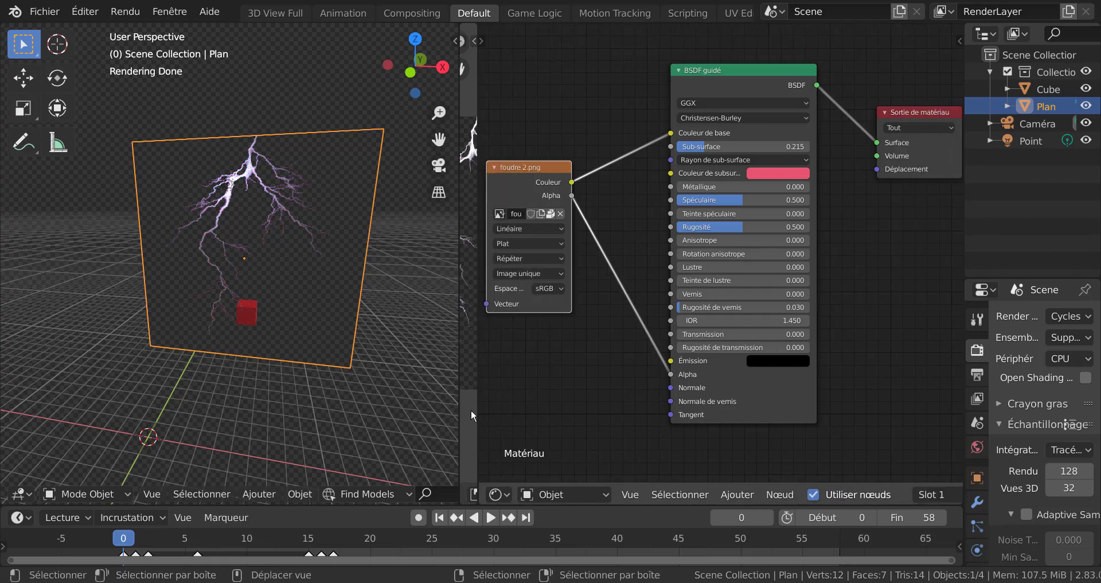
# Step: Move the foudre 2.png image texture node closer to the BSDF guidé node
pyautogui.click(262, 494)
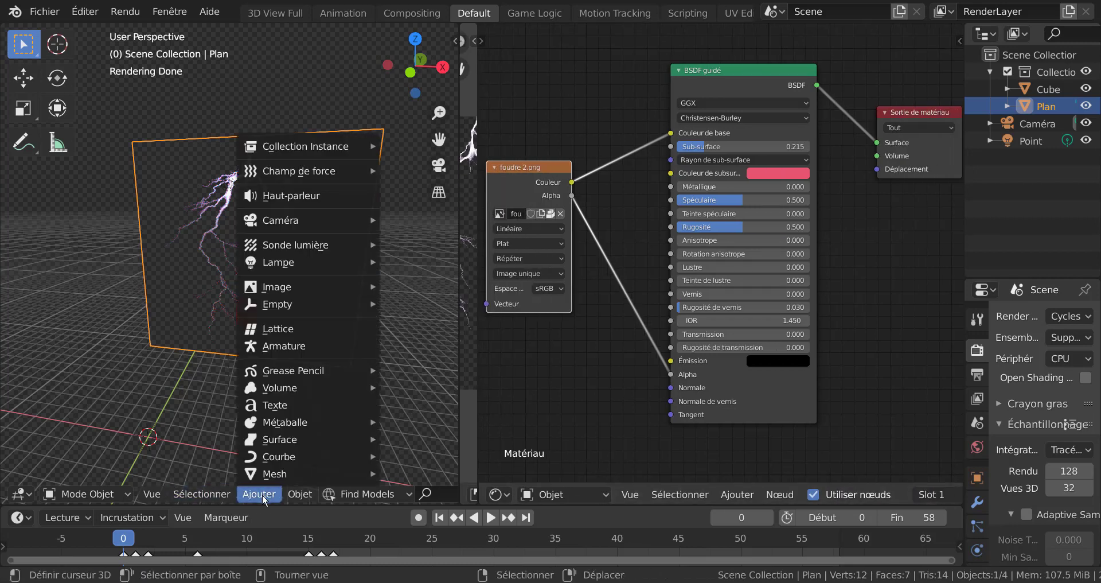
pyautogui.moveTo(263, 288)
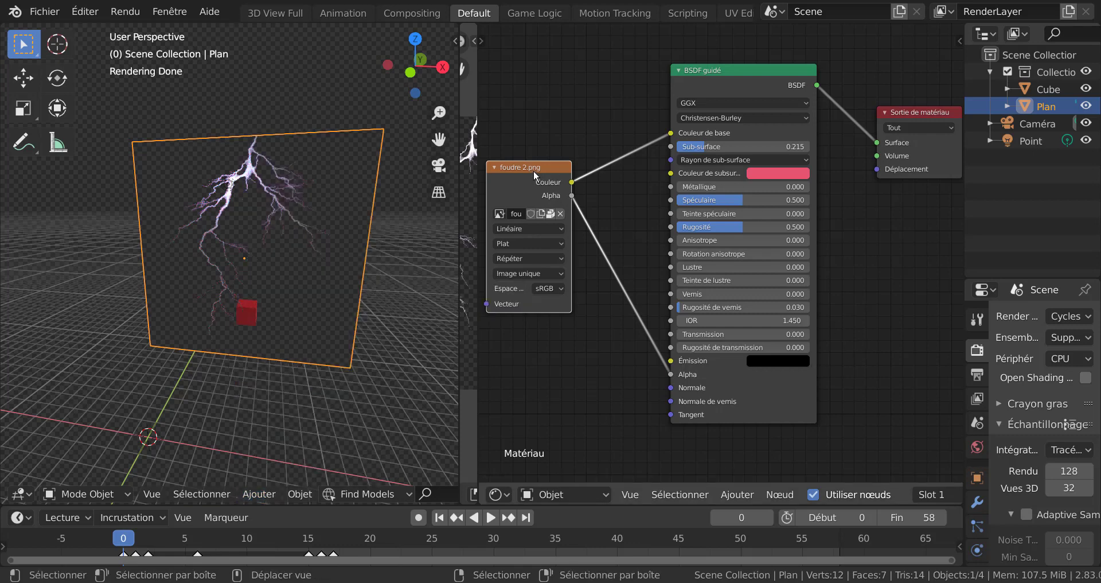
pyautogui.moveTo(533, 169); pyautogui.dragTo(603, 186)
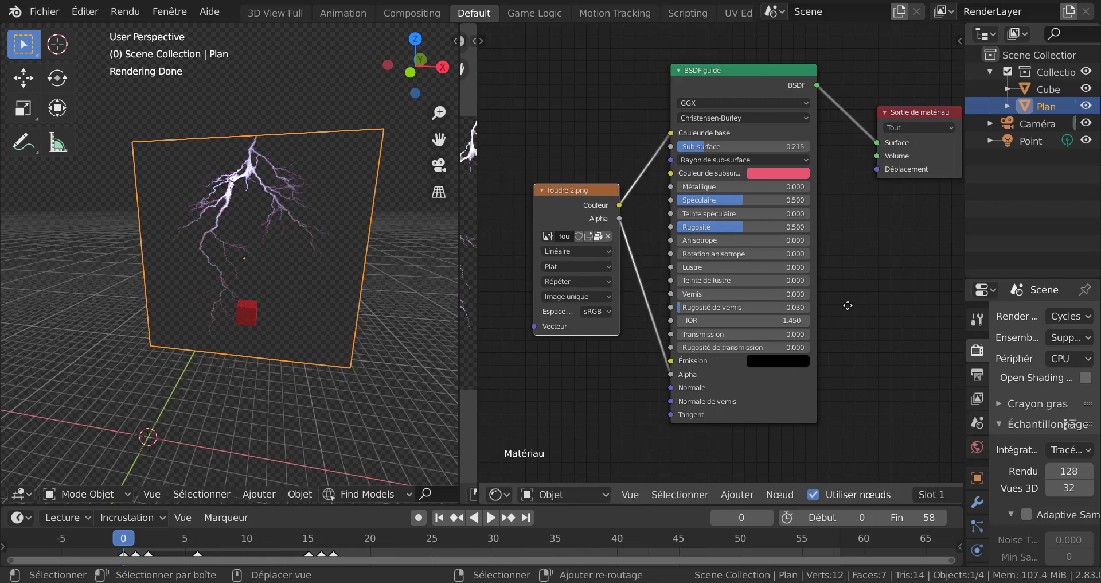
pyautogui.moveTo(867, 196); pyautogui.dragTo(840, 194, button='middle')
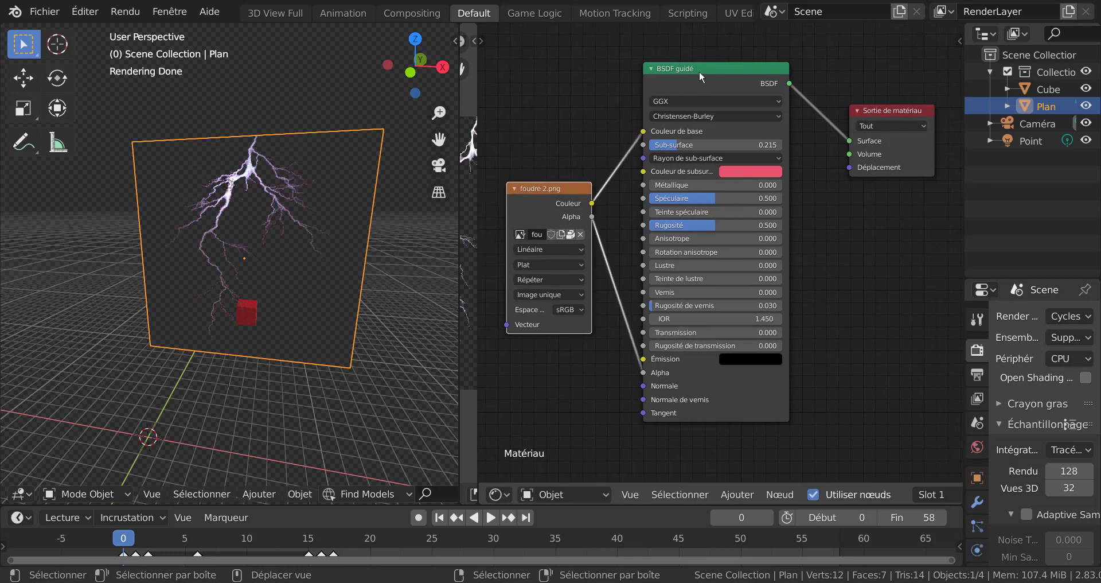
pyautogui.moveTo(551, 189)
pyautogui.mouseDown()
pyautogui.moveTo(550, 265)
pyautogui.moveTo(552, 196)
pyautogui.mouseUp()
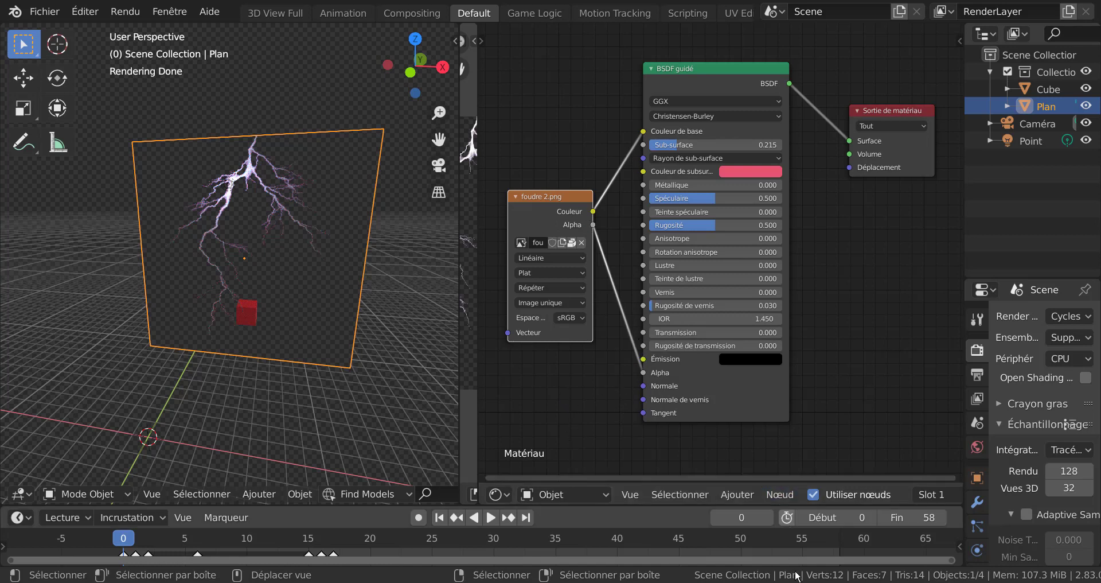
# Step: Switch back to the flower scene, select the flower plane and examine it from the side and the front
pyautogui.moveTo(829, 581)
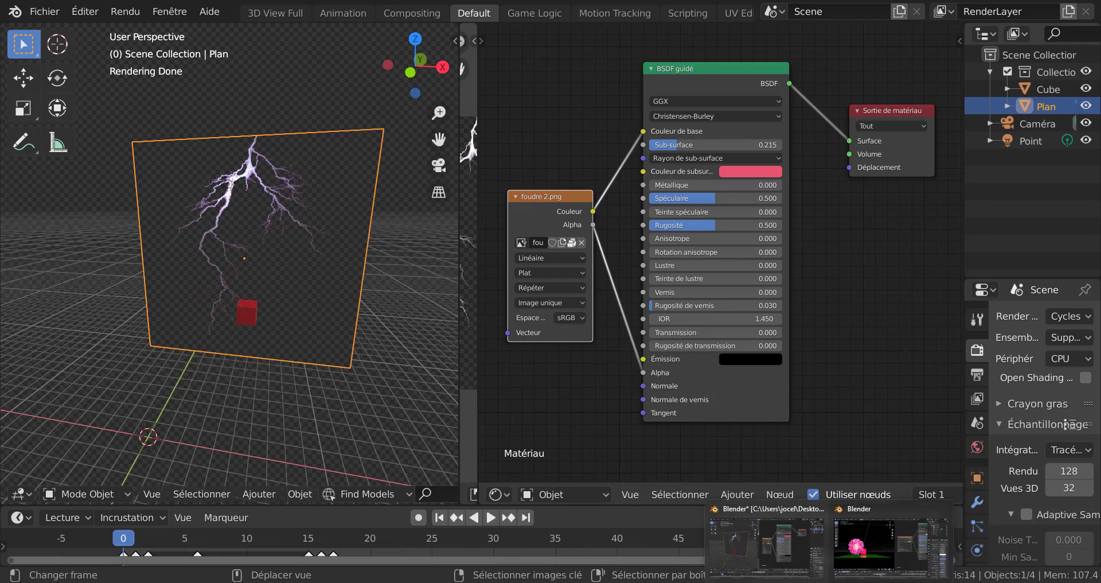
pyautogui.click(862, 555)
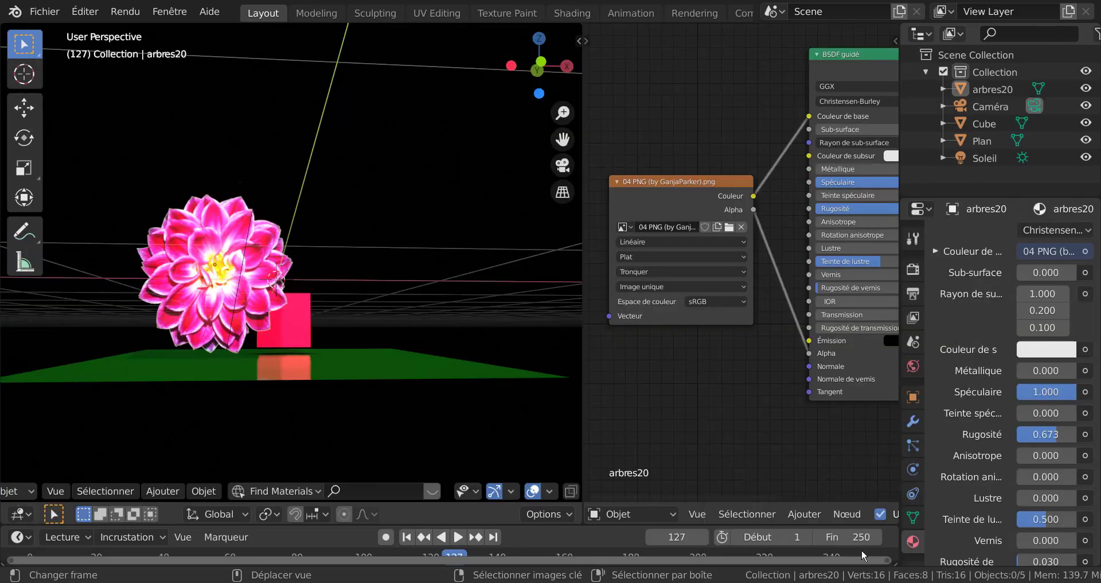
pyautogui.scroll(-5, 460, 365)
pyautogui.moveTo(381, 393); pyautogui.dragTo(437, 425, button='middle')
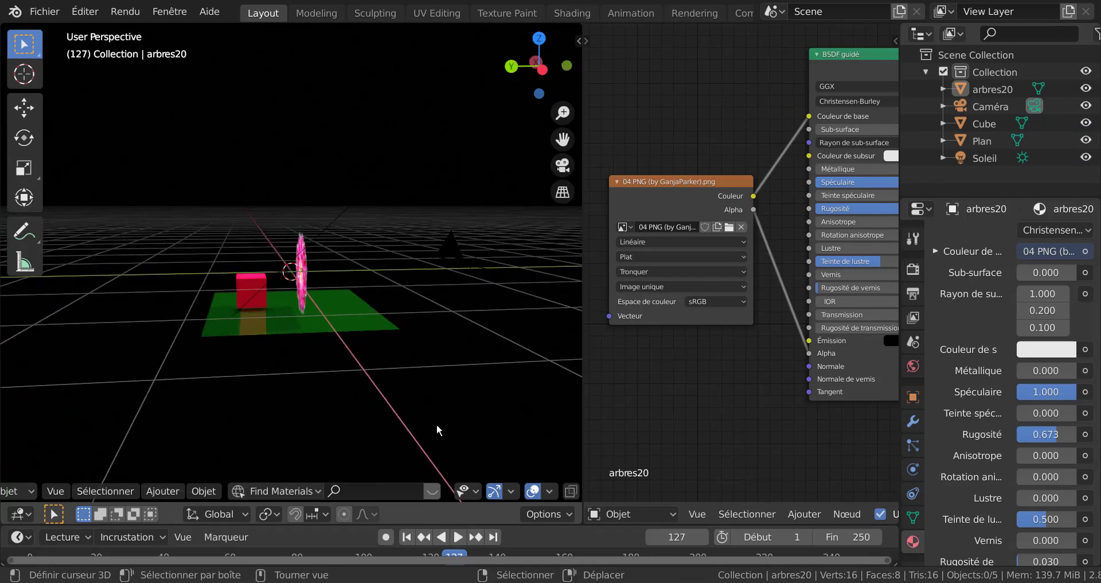
pyautogui.scroll(4, 437, 425)
pyautogui.click(319, 311)
pyautogui.moveTo(295, 379); pyautogui.dragTo(252, 383, button='middle')
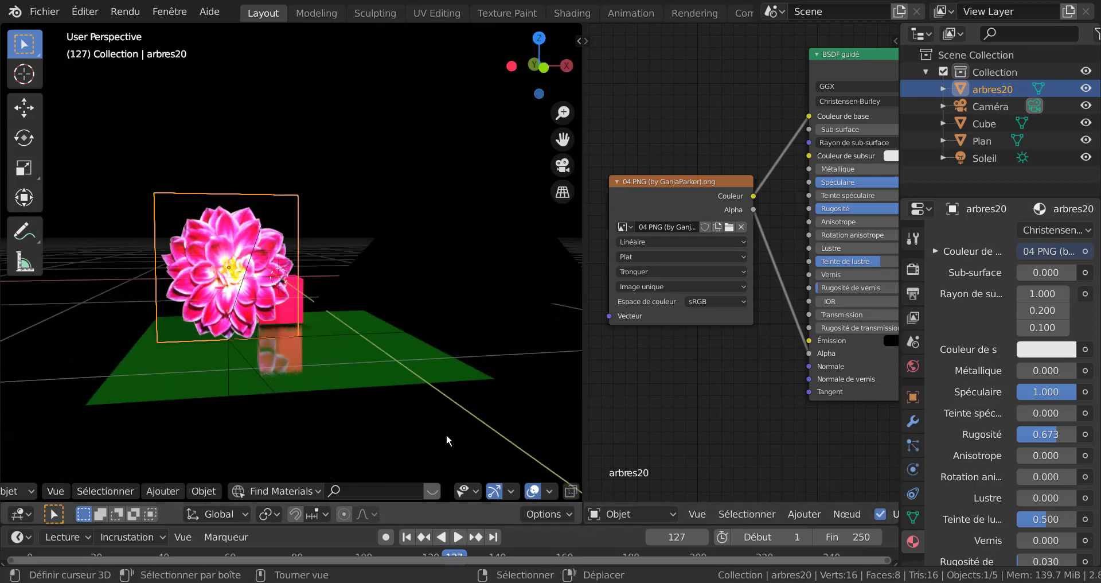
# Step: Render the flower scene, view the whole image and close the render result
pyautogui.press('F12')
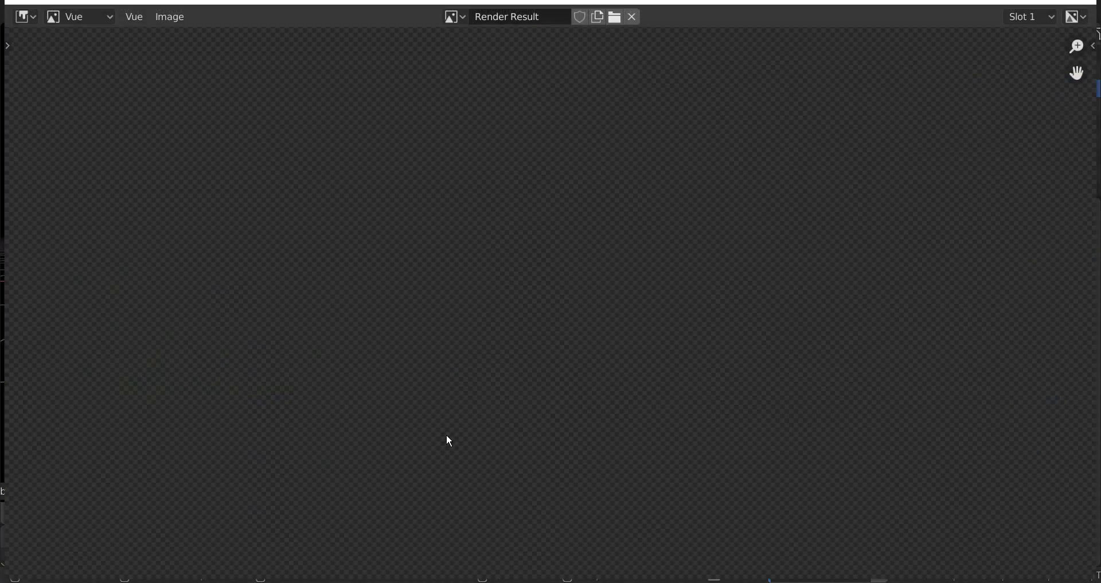
pyautogui.scroll(-4, 451, 438)
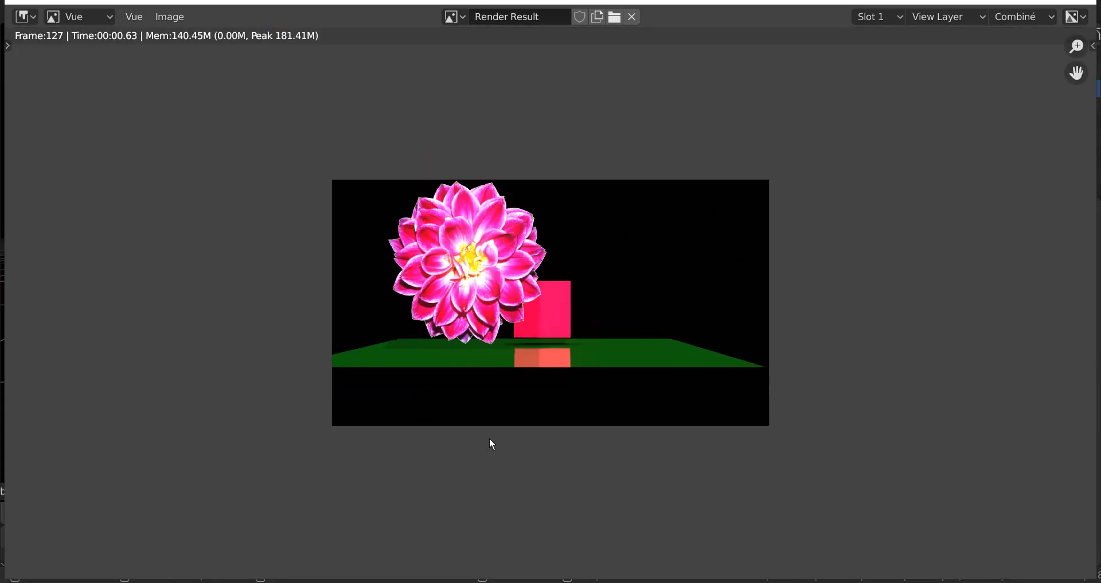
pyautogui.click(1084, 2)
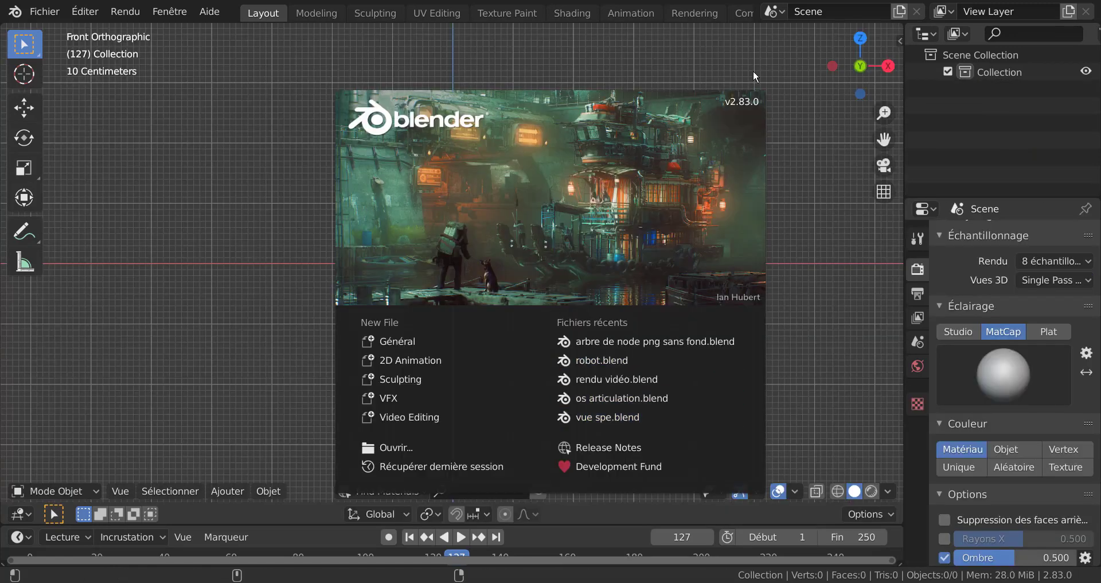
# Step: Import arbres20.png from the Desktop folder into the empty scene as an image plane with a Principled material
pyautogui.click(802, 213)
pyautogui.click(225, 490)
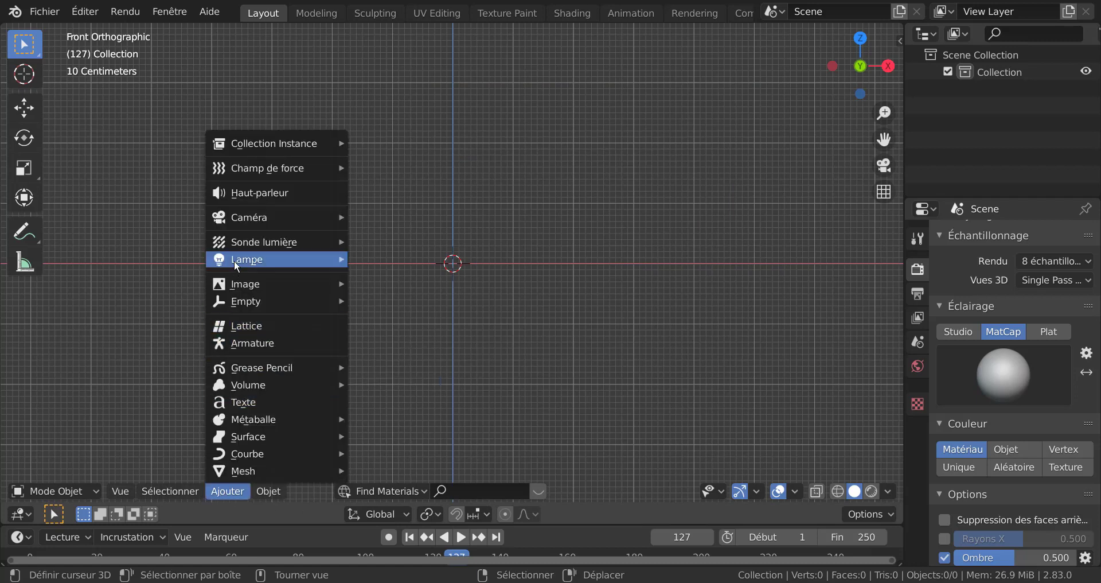
pyautogui.moveTo(229, 282)
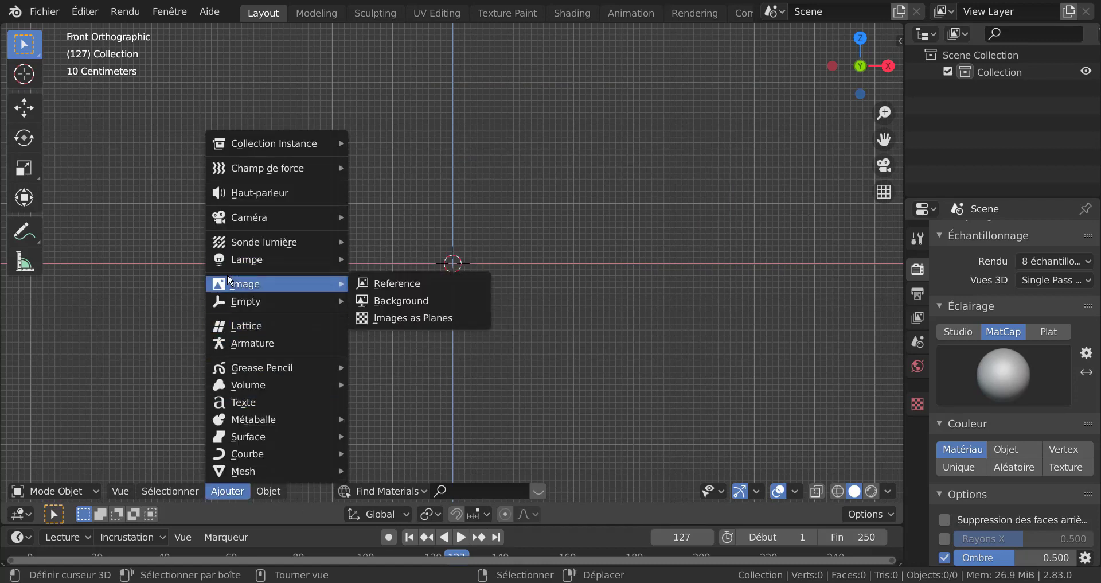
pyautogui.click(404, 318)
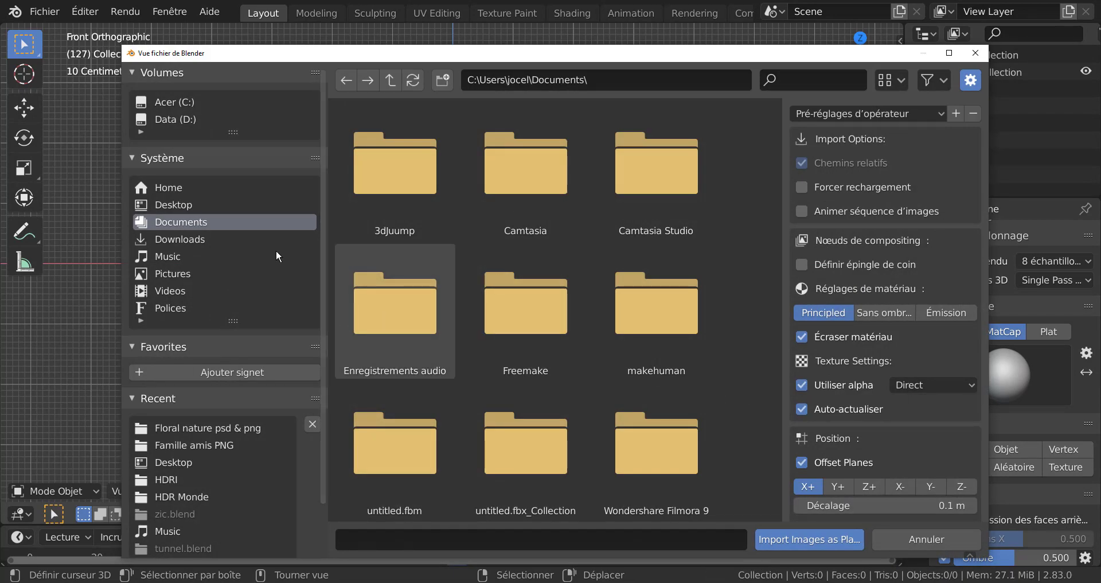
pyautogui.scroll(-1, 500, 385)
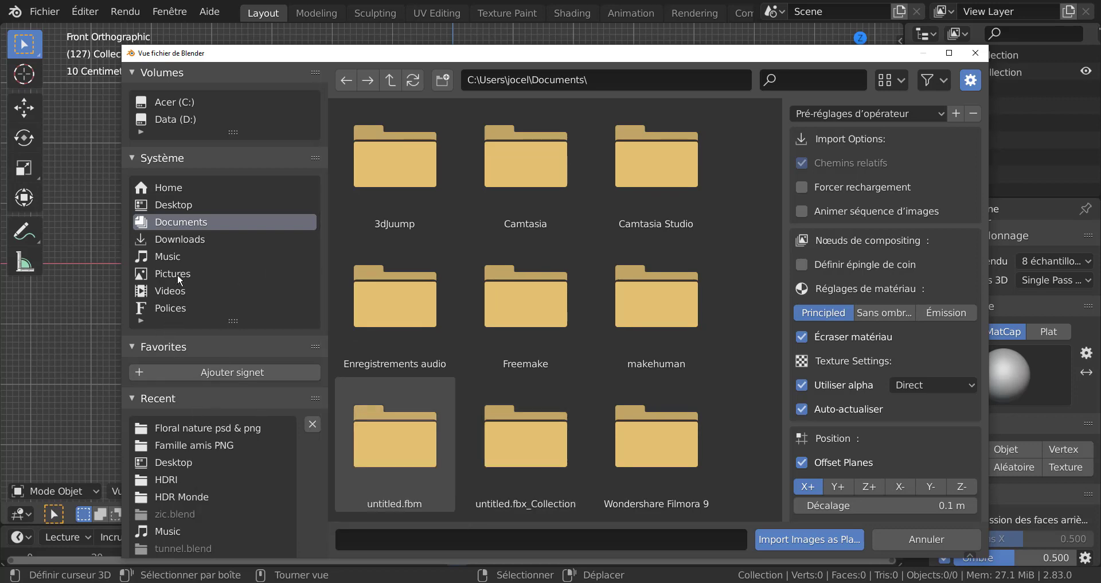
pyautogui.click(165, 205)
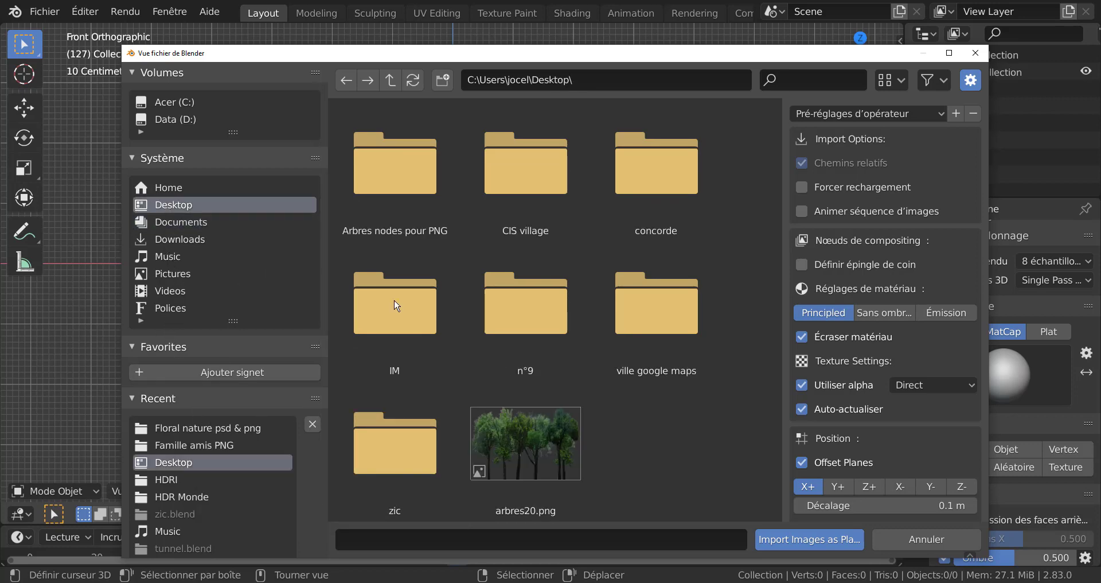
pyautogui.click(528, 432)
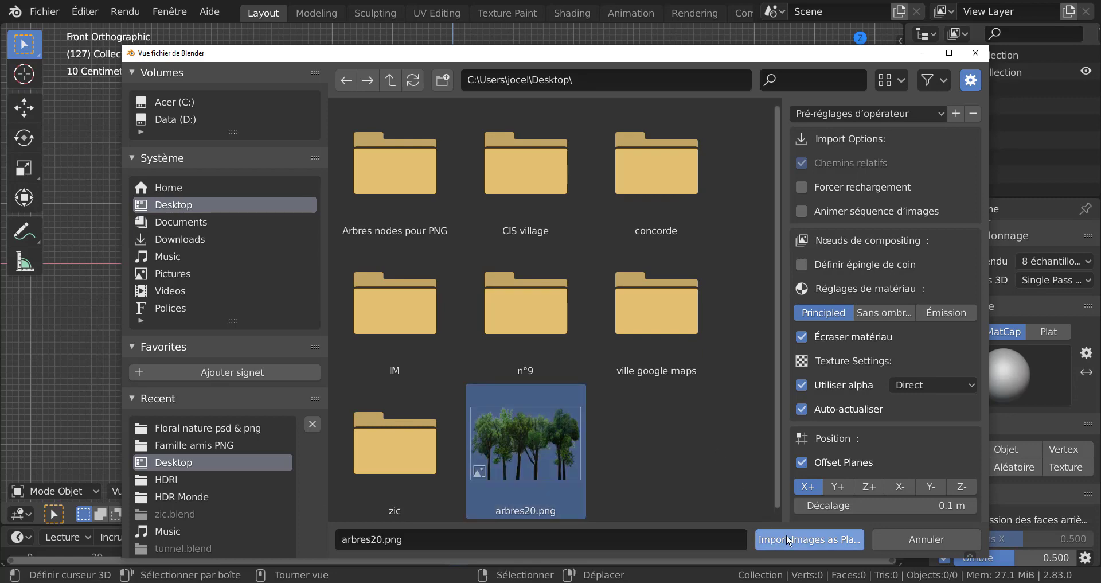
pyautogui.click(769, 542)
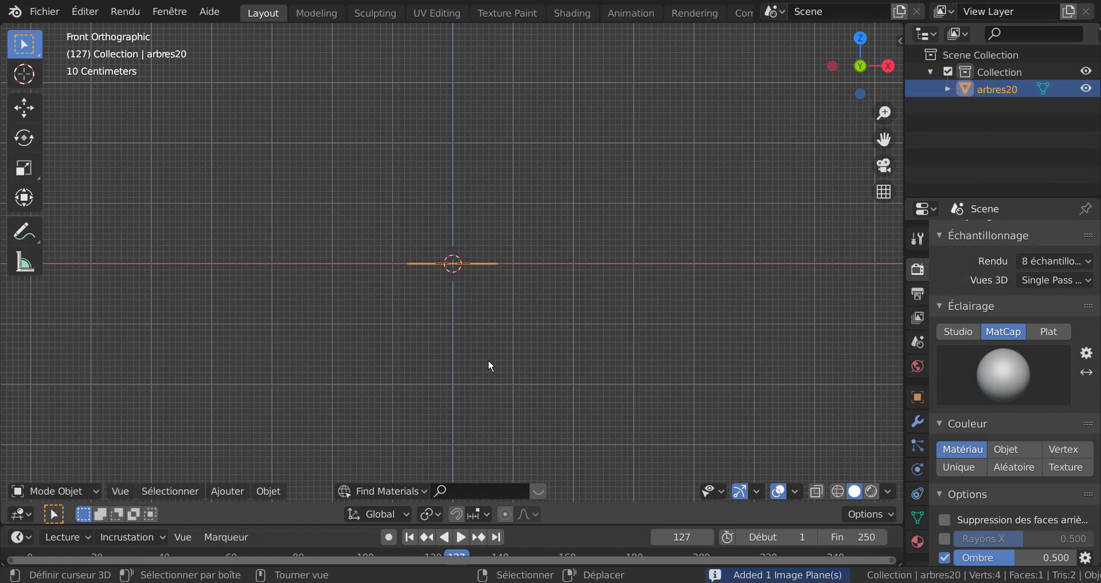
# Step: Rotate the arbres20 plane 90° about the global X axis so it stands upright
pyautogui.write('rx')
pyautogui.write('90')
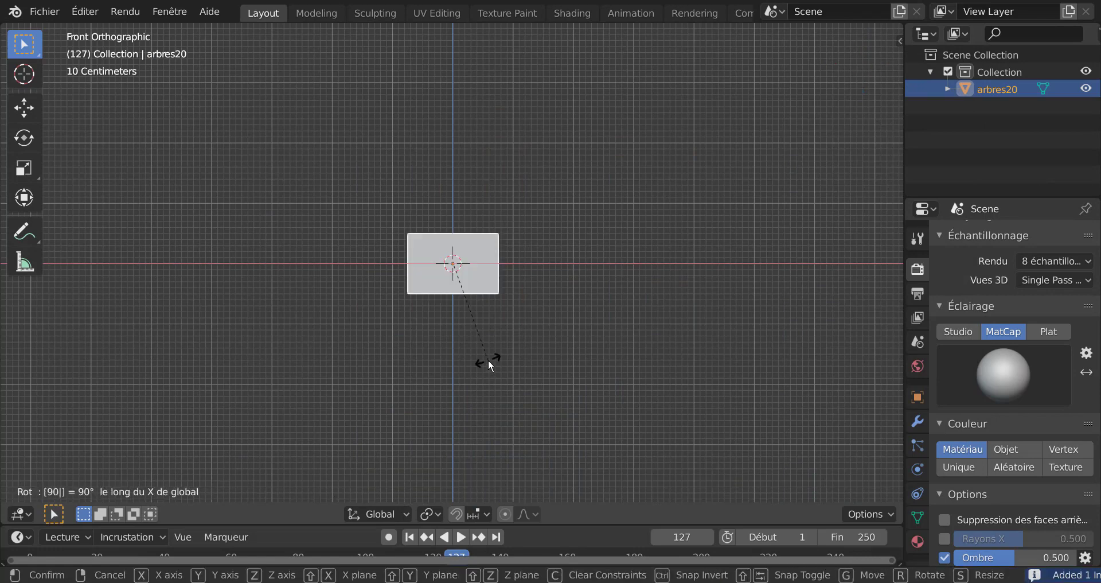
pyautogui.press('Return')
pyautogui.scroll(-1, 673, 390)
pyautogui.keyDown('shift'); pyautogui.moveTo(672, 389); pyautogui.dragTo(598, 371, button='middle'); pyautogui.keyUp('shift')
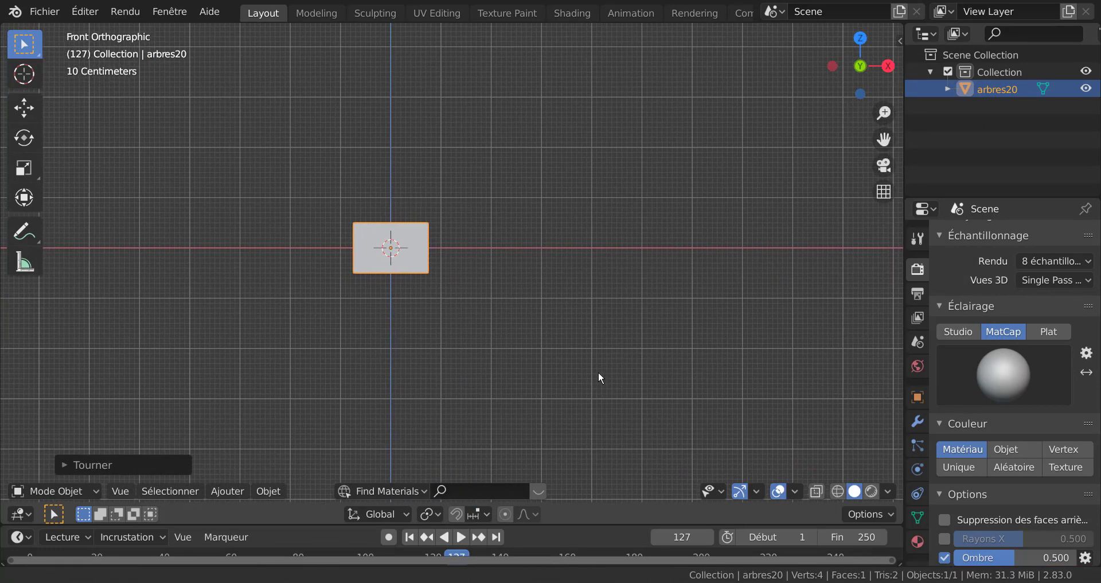
# Step: Set the render engine to Eevee and display the tree plane's texture with material preview shading
pyautogui.moveTo(904, 301); pyautogui.dragTo(763, 313)
pyautogui.scroll(3, 994, 266)
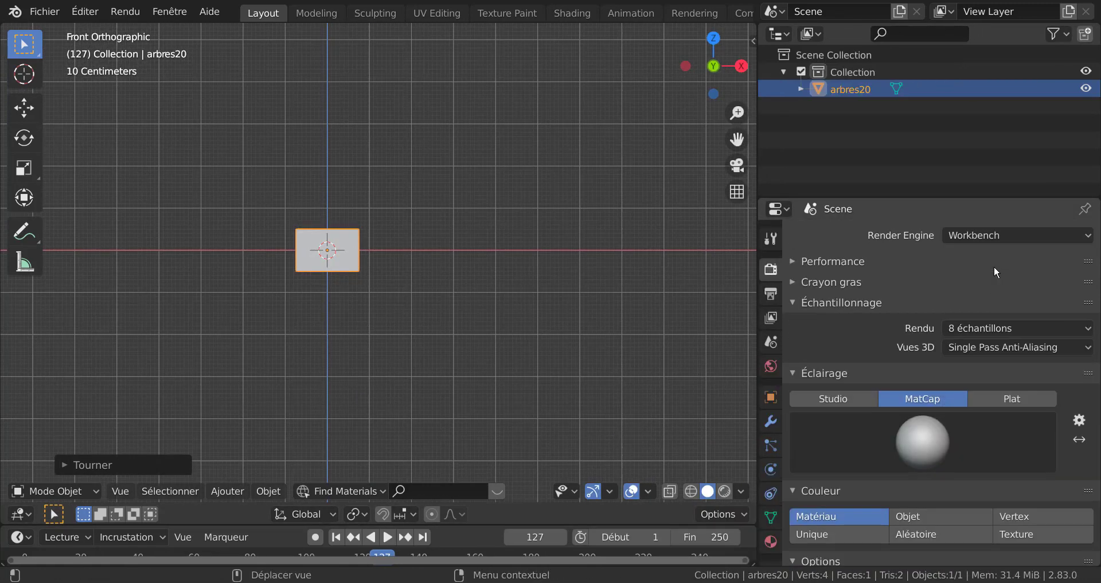
pyautogui.click(983, 233)
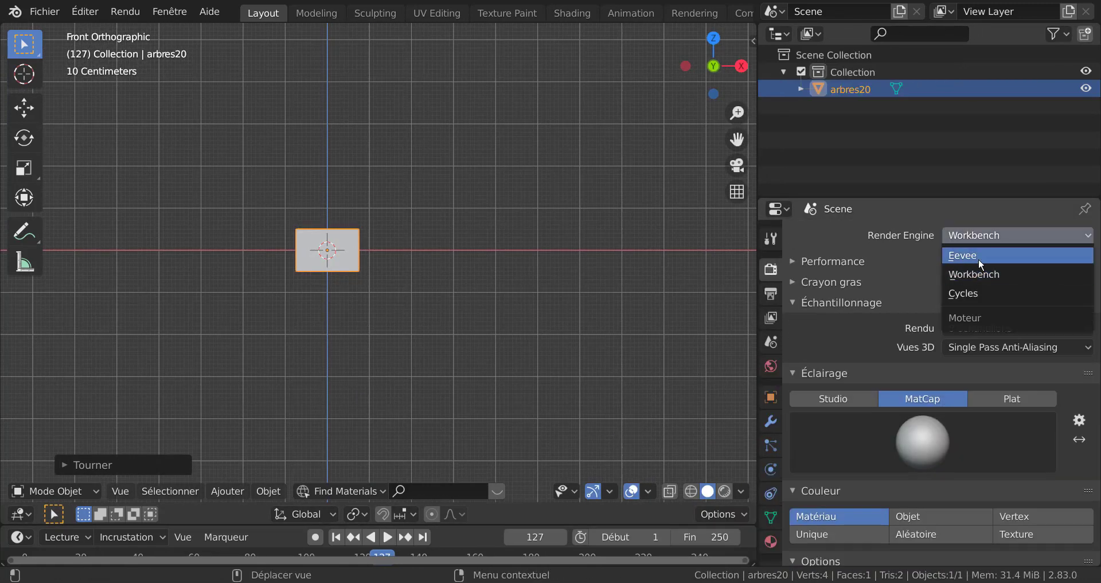
pyautogui.click(978, 256)
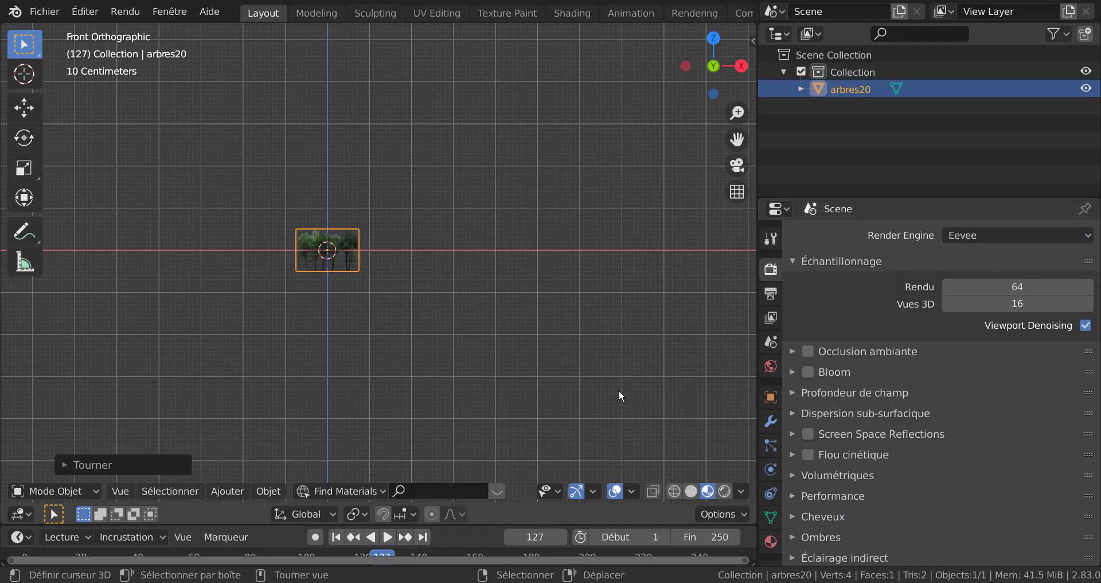
pyautogui.scroll(6, 618, 389)
pyautogui.scroll(1, 603, 386)
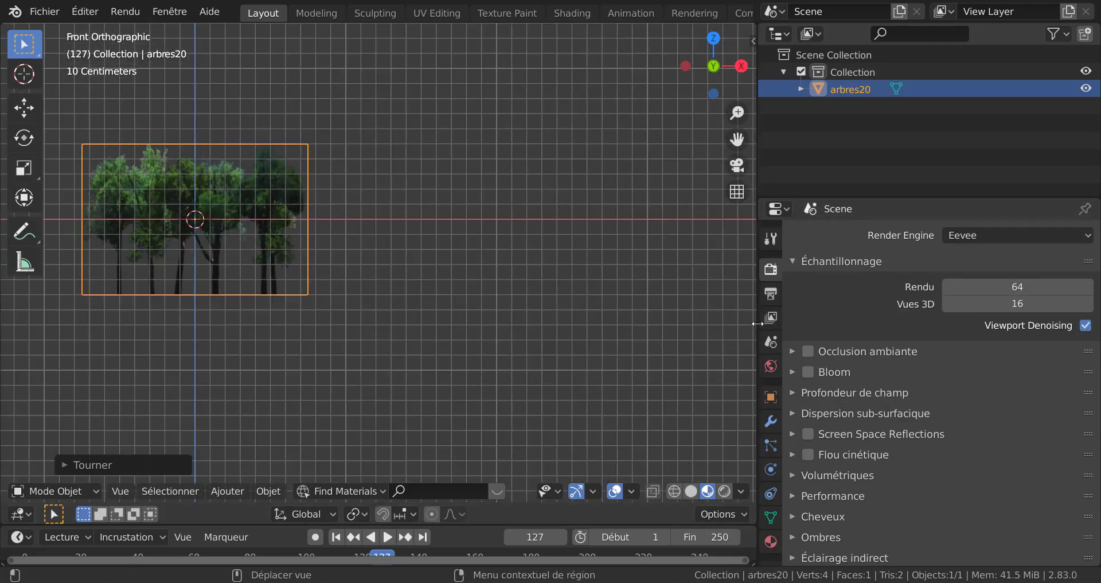
pyautogui.moveTo(758, 320); pyautogui.dragTo(916, 328)
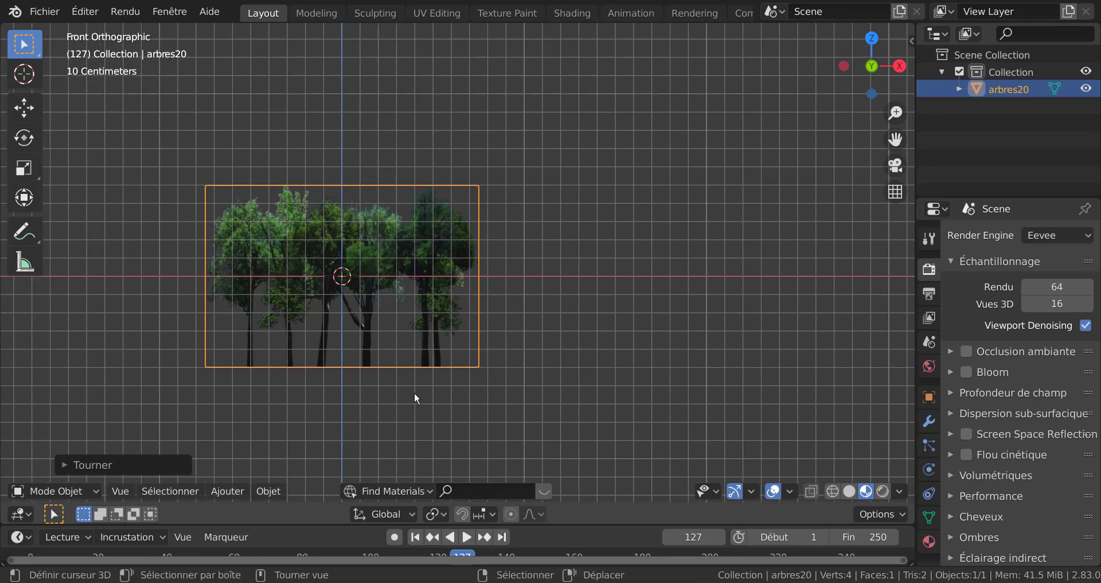
# Step: Add a cube mesh at the tree plane's centre and scale it down to a fraction of the tree height
pyautogui.scroll(-3, 397, 401)
pyautogui.moveTo(493, 438); pyautogui.dragTo(542, 440, button='middle')
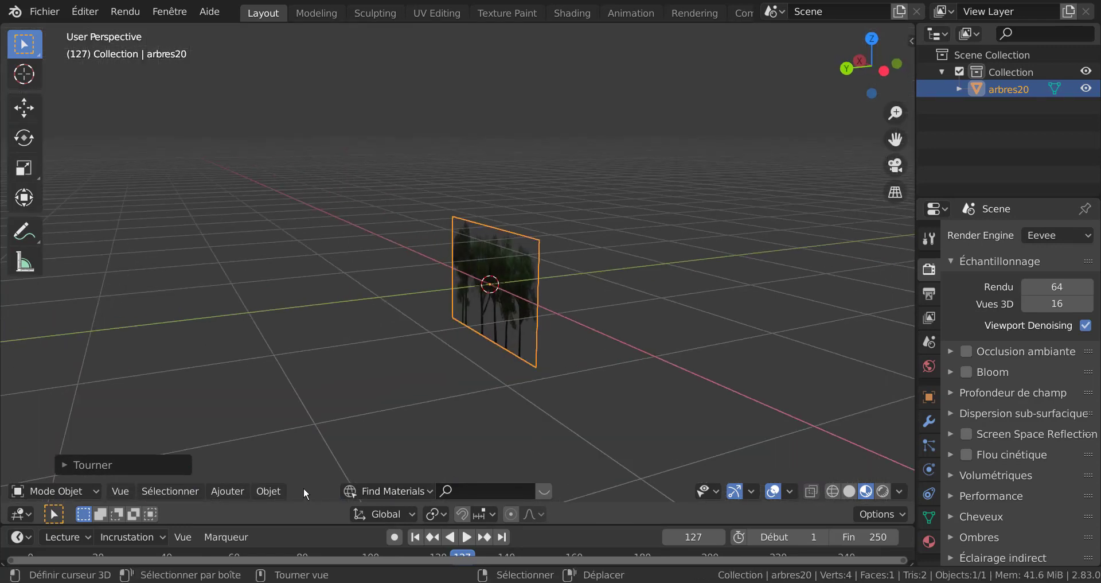
pyautogui.click(225, 492)
pyautogui.moveTo(228, 470)
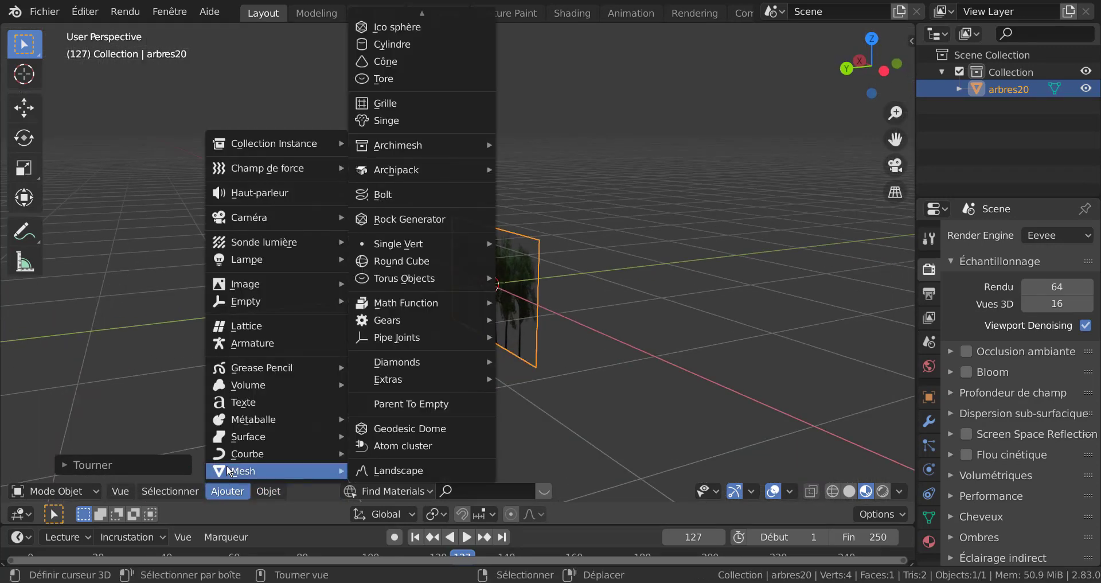
pyautogui.scroll(3, 387, 92)
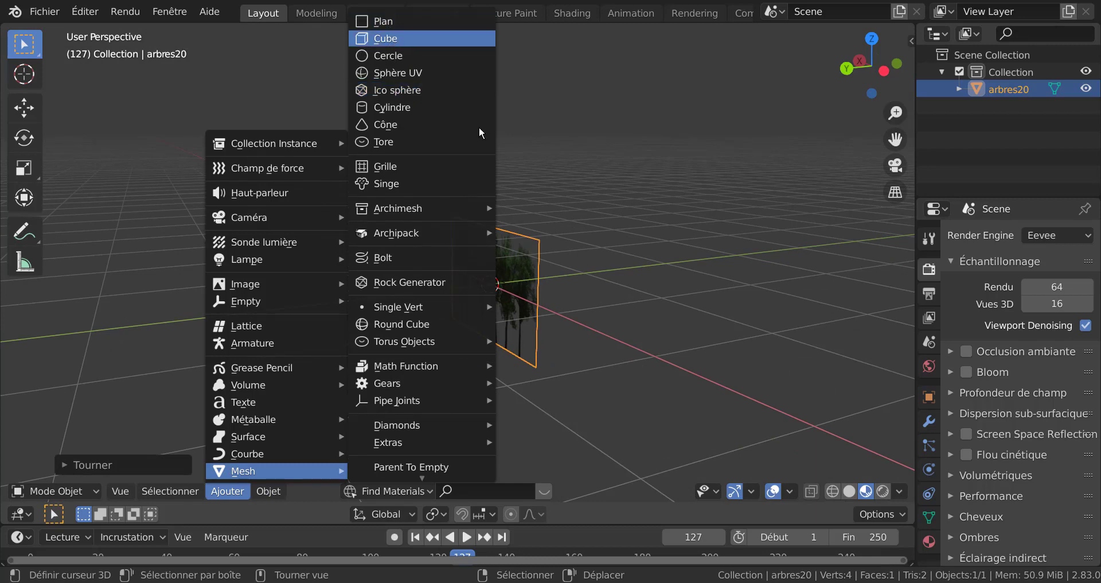
pyautogui.press('Return')
pyautogui.press('s')
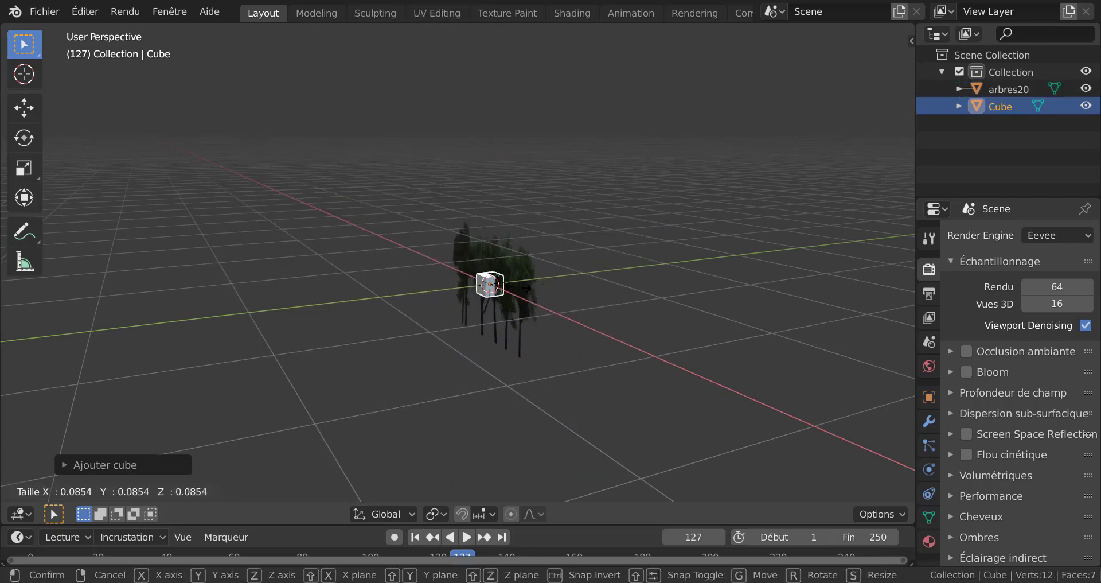
pyautogui.click(535, 307)
# Step: Move the cube about 0.34 m along Y behind the tree plane and lower it along Z towards the trunks
pyautogui.press('g')
pyautogui.press('y')
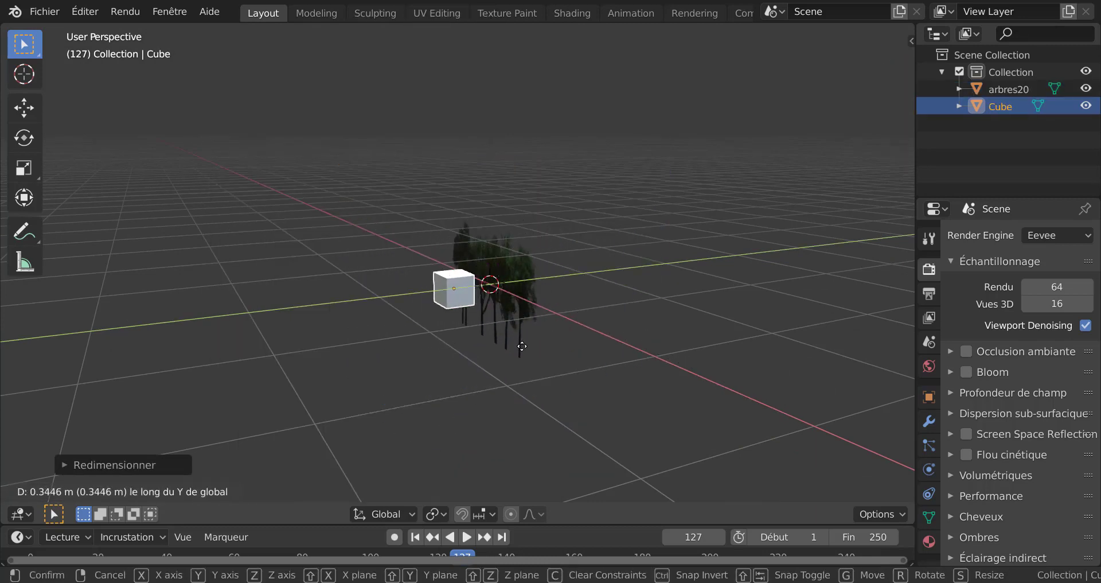
pyautogui.click(521, 346)
pyautogui.press('g')
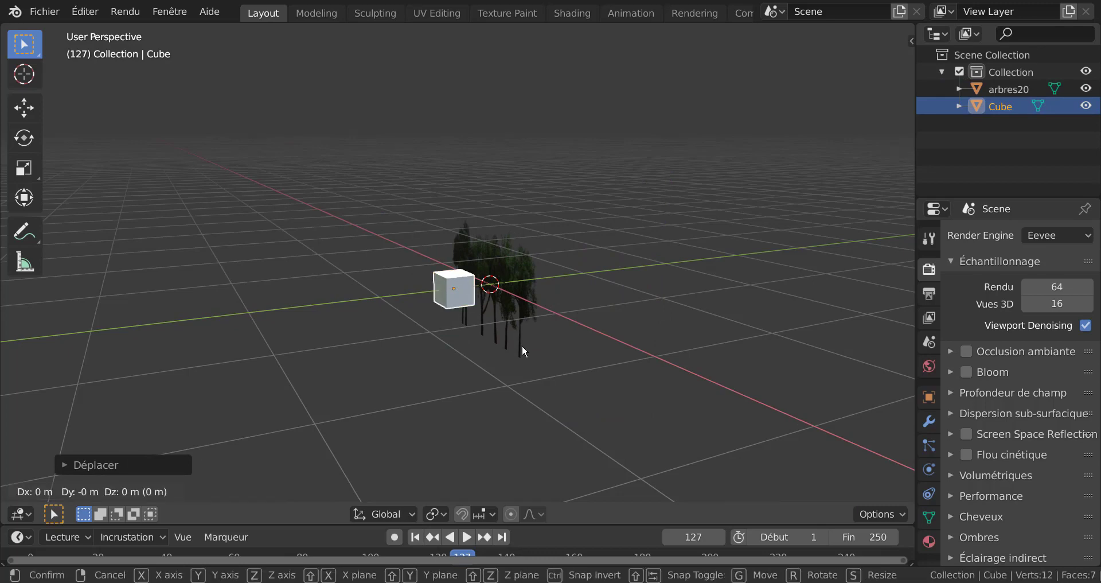
pyautogui.press('z')
pyautogui.click(535, 379)
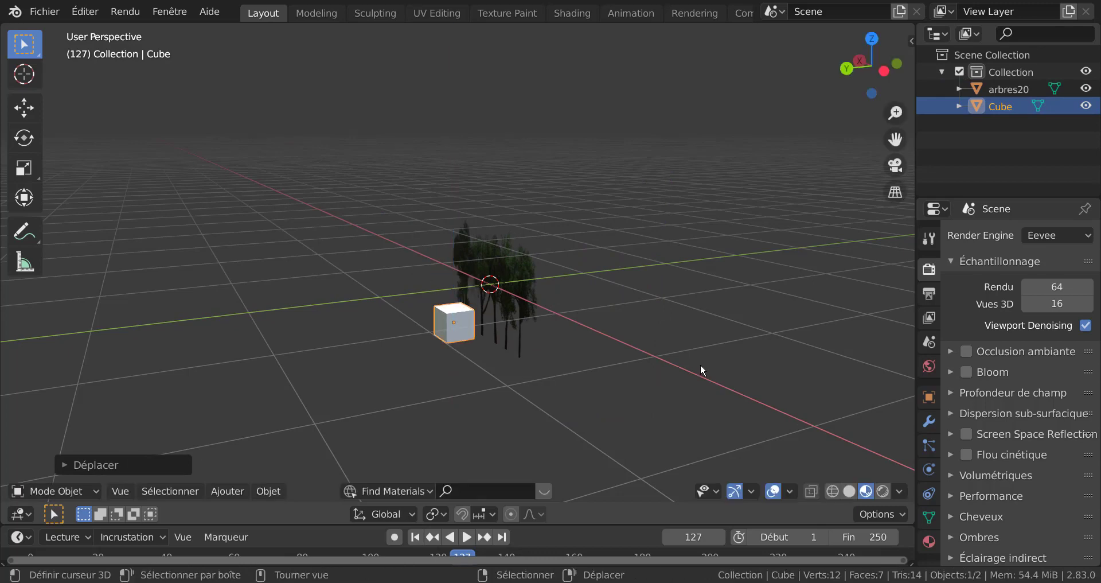
# Step: Create a new material for the cube and set its base colour to bright red
pyautogui.press('KP_1')
pyautogui.scroll(5, 700, 366)
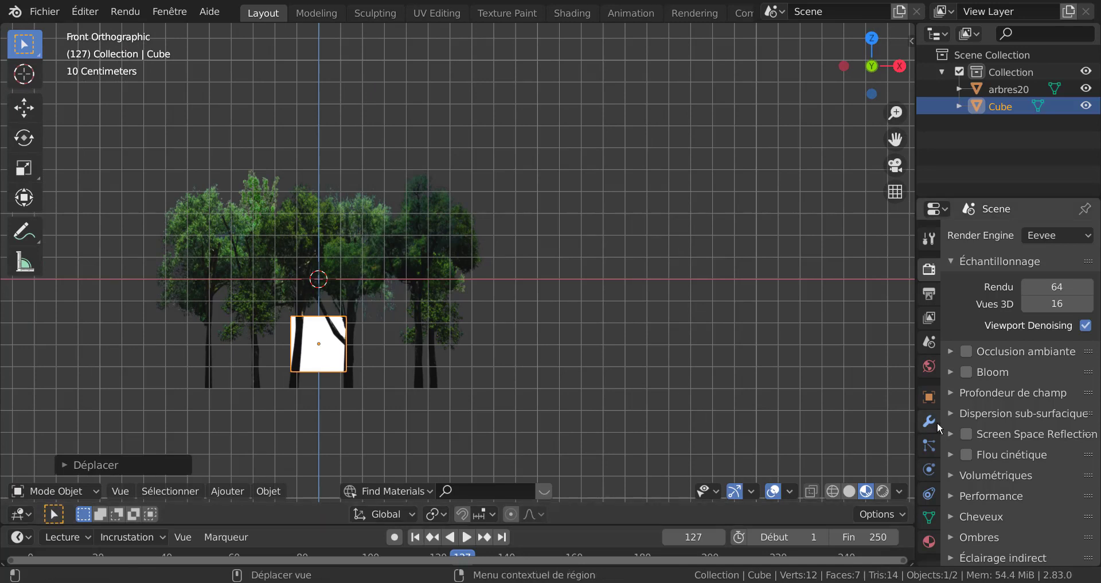
pyautogui.click(929, 541)
pyautogui.click(1042, 307)
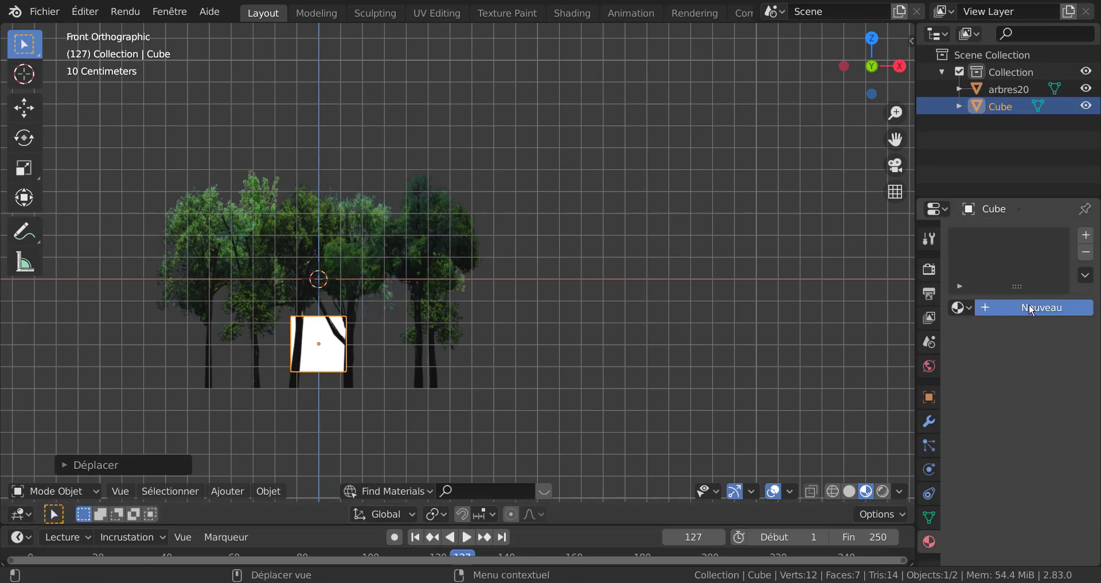
pyautogui.click(1045, 479)
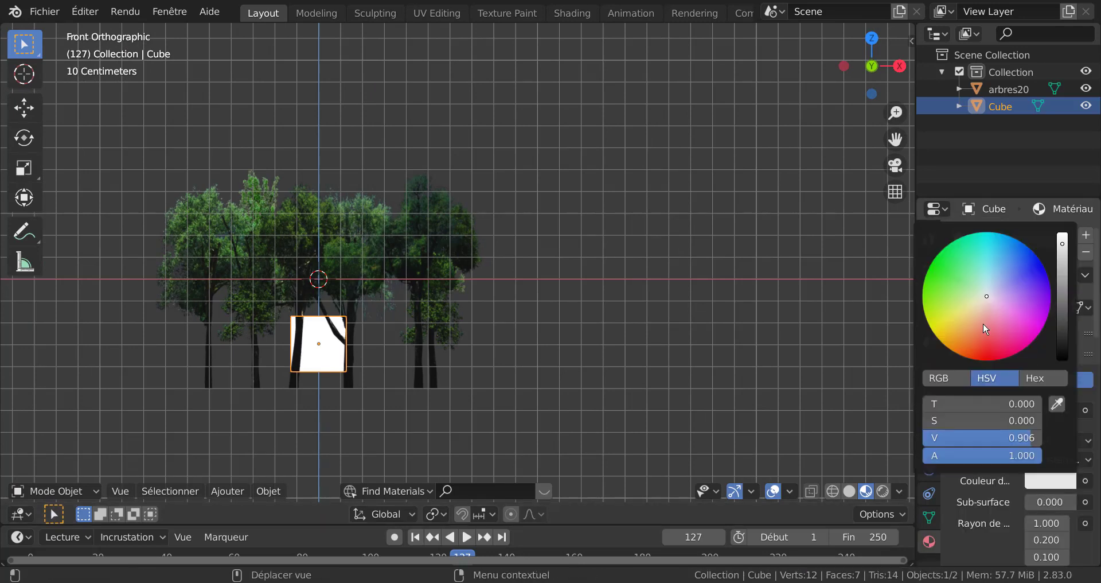
pyautogui.click(987, 357)
pyautogui.click(473, 416)
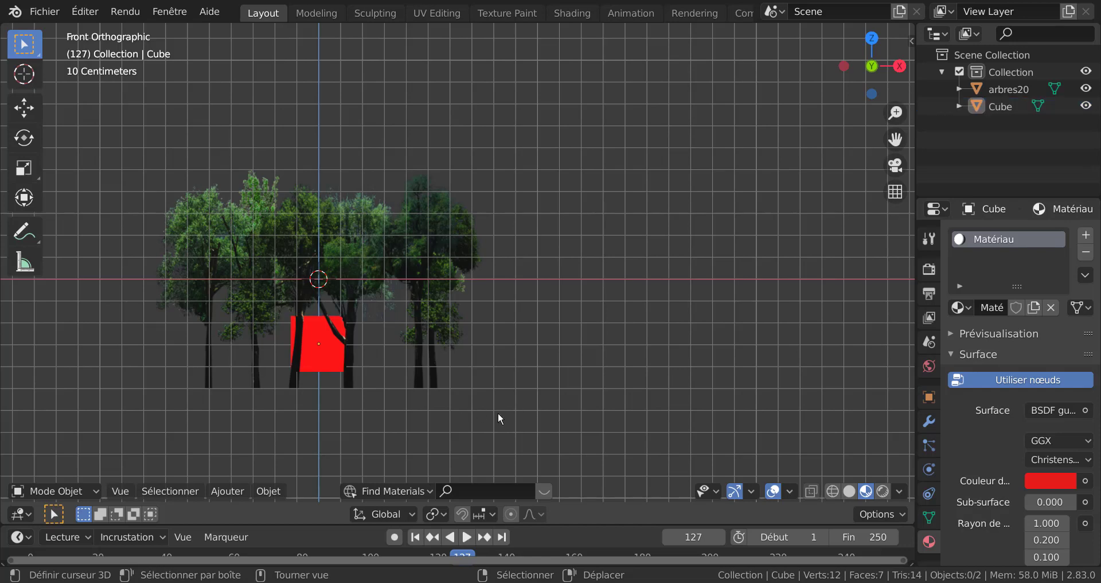
# Step: Add a standard camera to the scene
pyautogui.keyDown('shift'); pyautogui.moveTo(498, 414); pyautogui.dragTo(531, 411, button='middle'); pyautogui.keyUp('shift')
pyautogui.click(227, 491)
pyautogui.moveTo(232, 472)
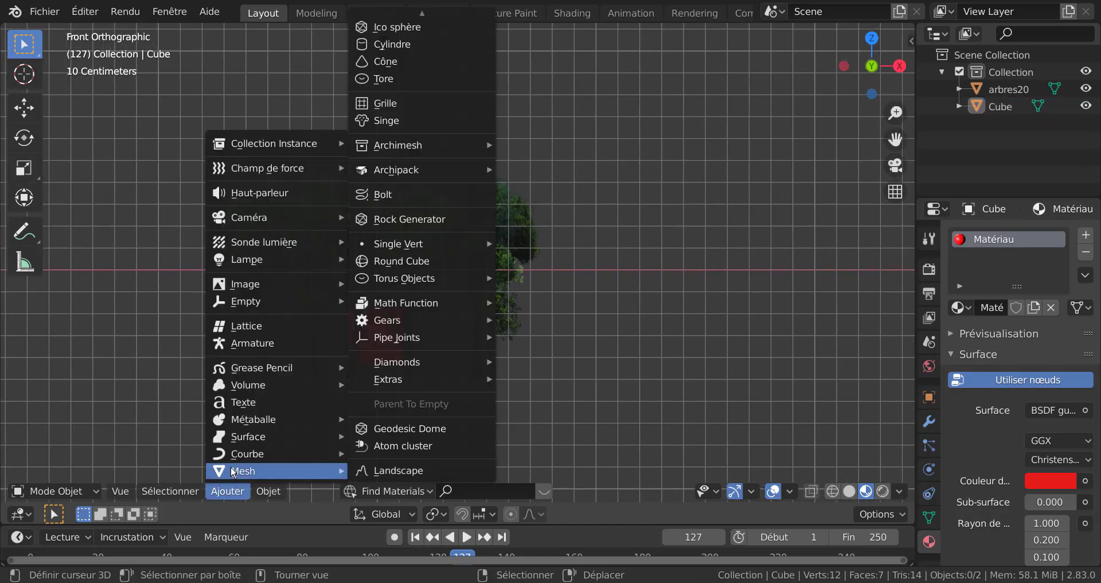
pyautogui.moveTo(233, 223)
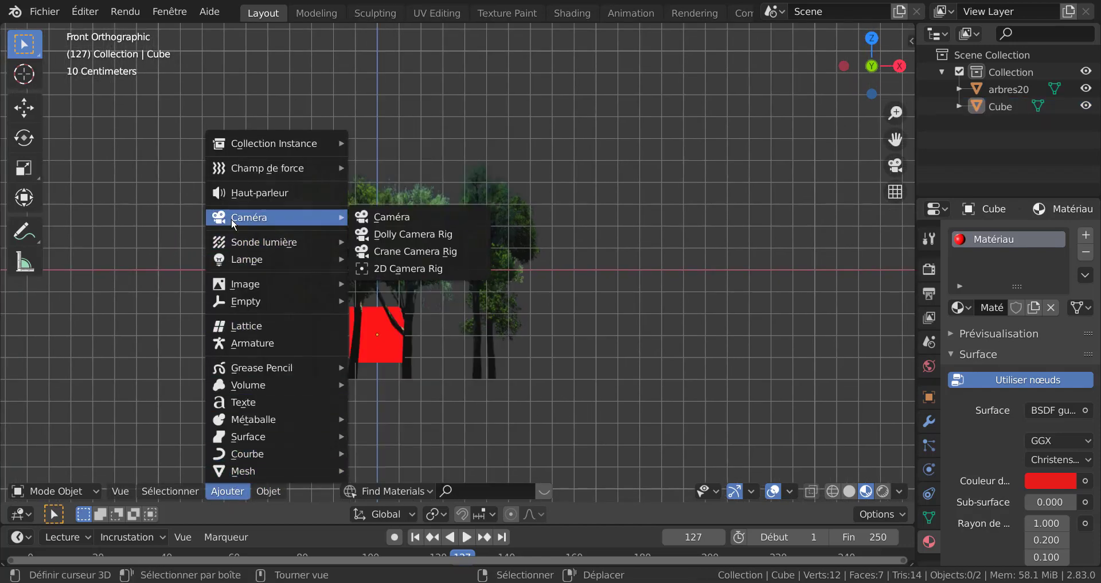
pyautogui.click(226, 492)
pyautogui.moveTo(250, 218)
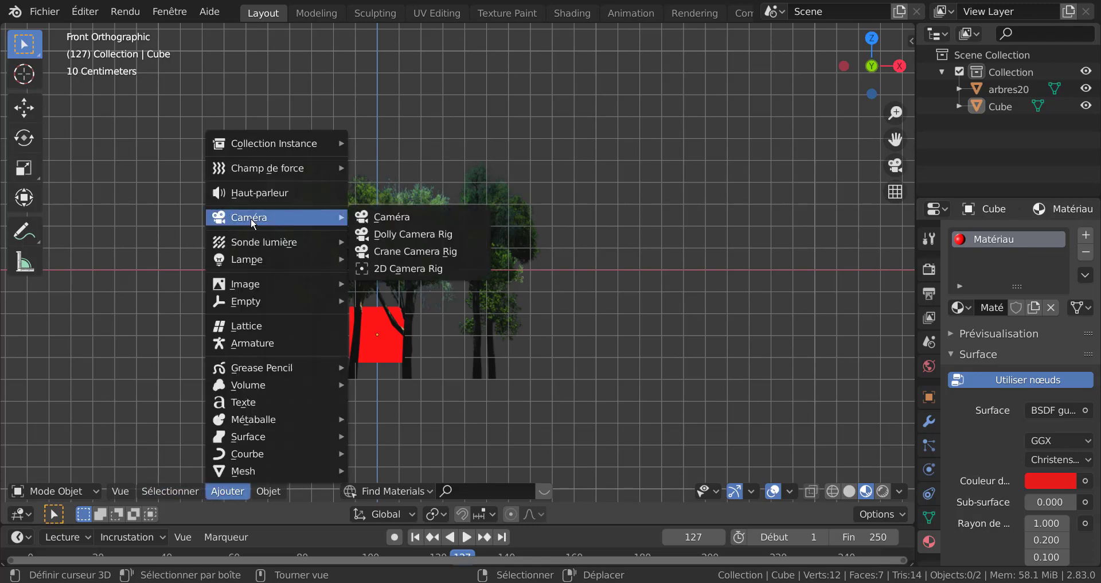
pyautogui.click(373, 218)
# Step: Align the camera to the current front view and shift it sideways to centre the trees in its frame
pyautogui.scroll(-2, 789, 426)
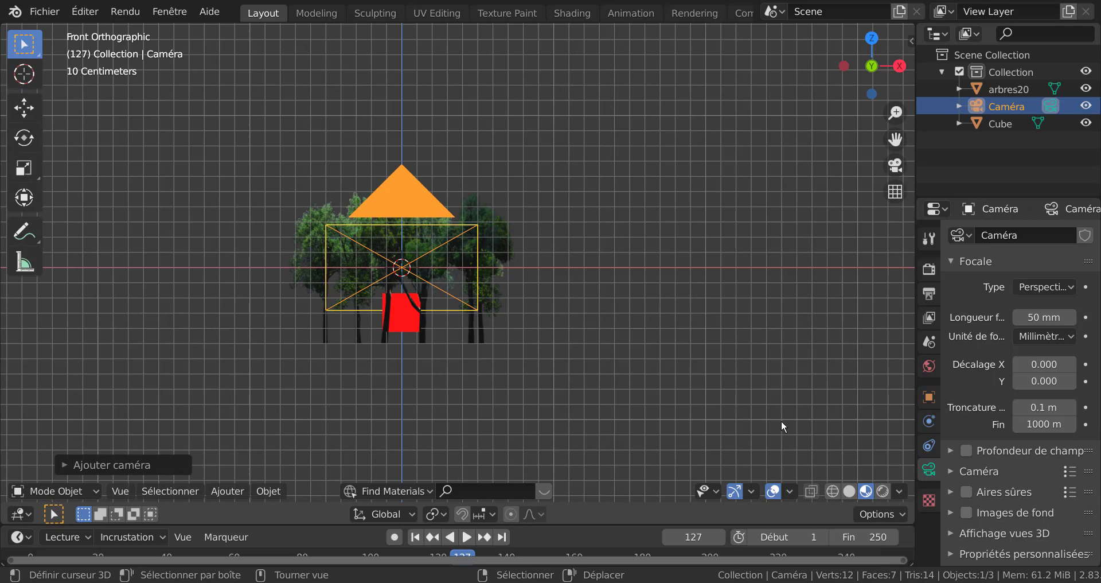
pyautogui.press('ctrl+KP_0')
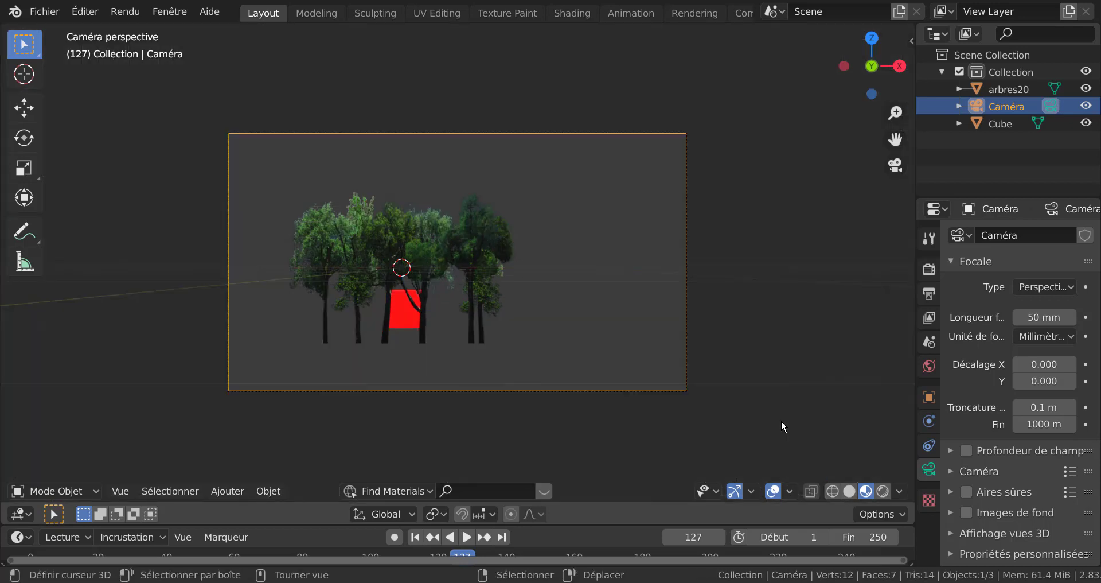
pyautogui.press('g')
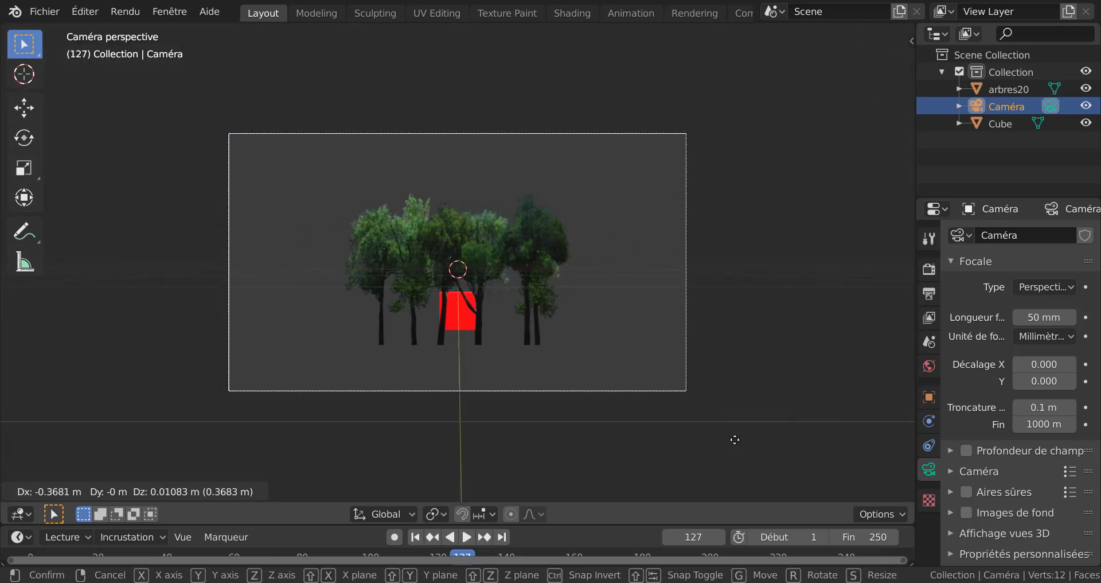
pyautogui.click(732, 437)
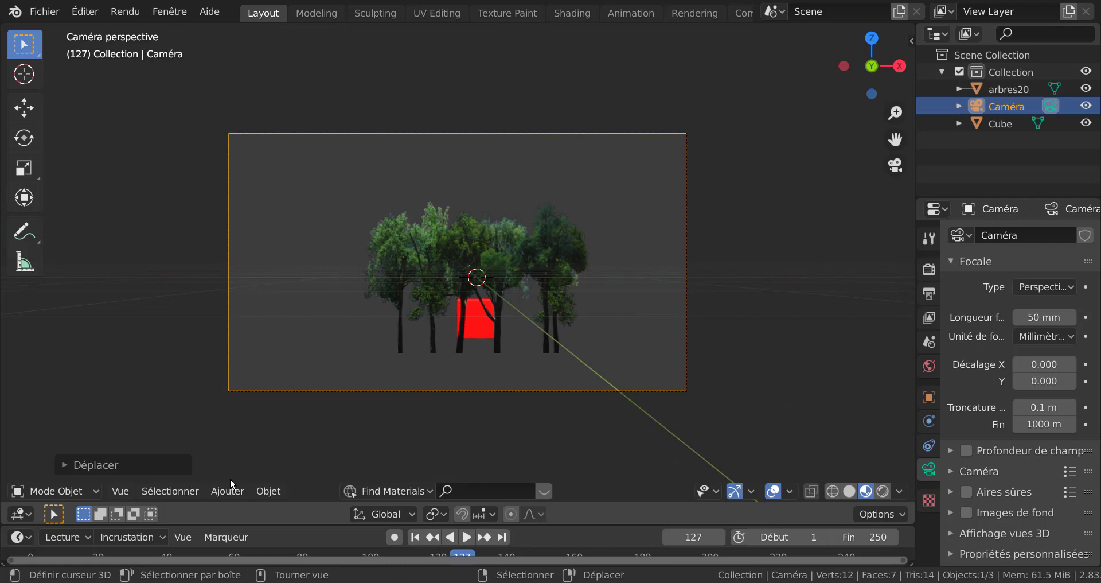
# Step: Add a plane mesh and lower it along Z to the foot of the trees as the ground
pyautogui.click(226, 493)
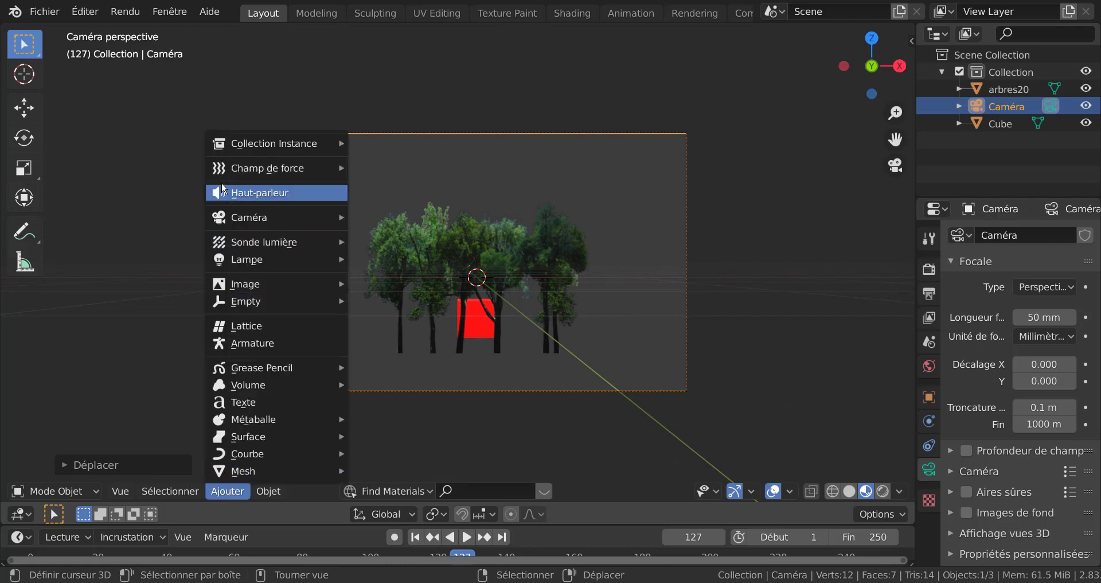
pyautogui.moveTo(223, 474)
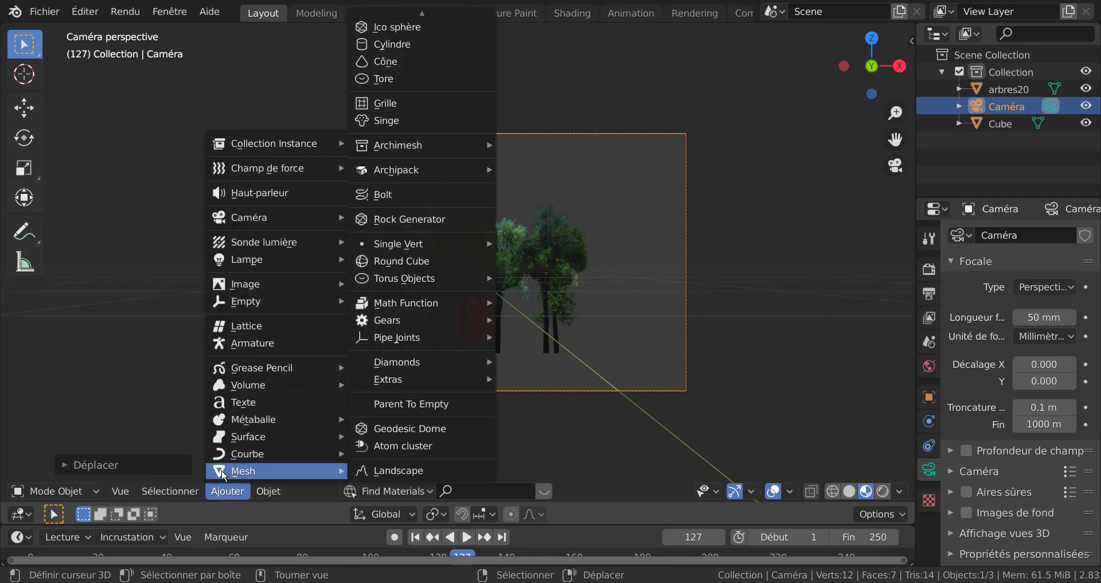
pyautogui.click(390, 25)
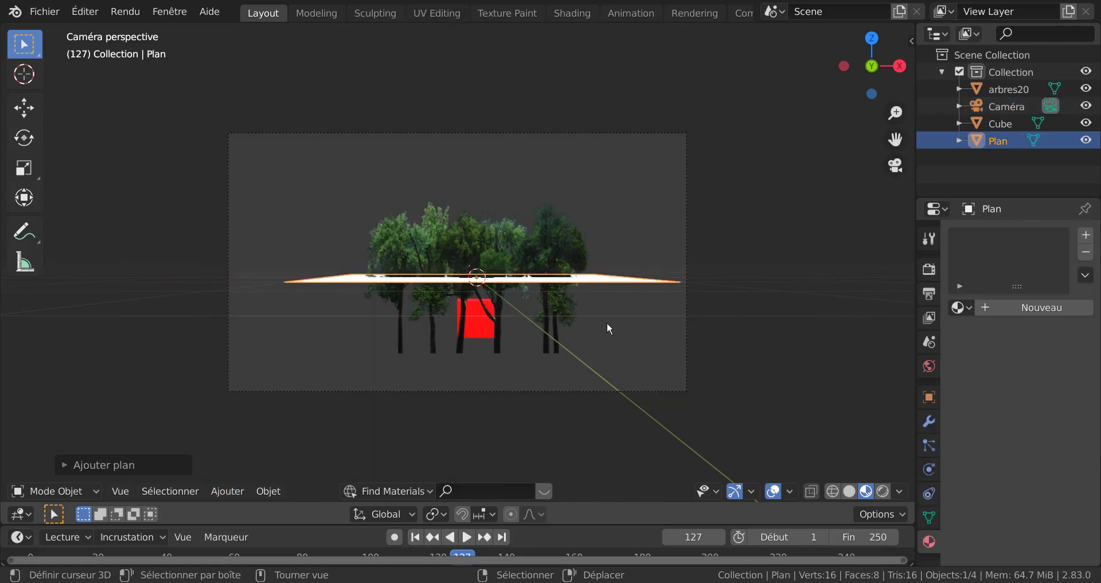
pyautogui.press('g')
pyautogui.press('z')
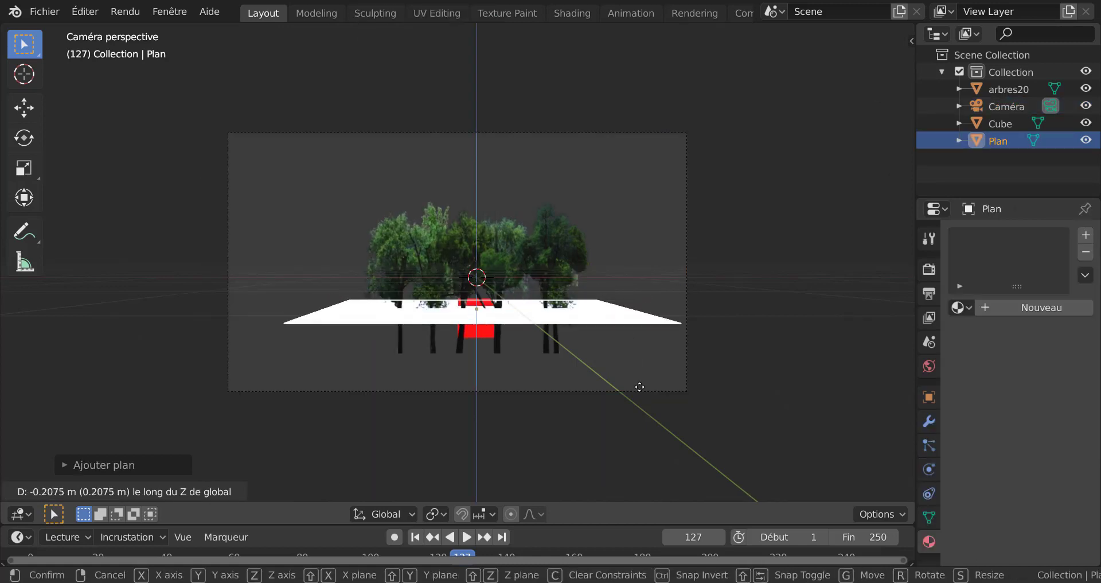
pyautogui.click(648, 413)
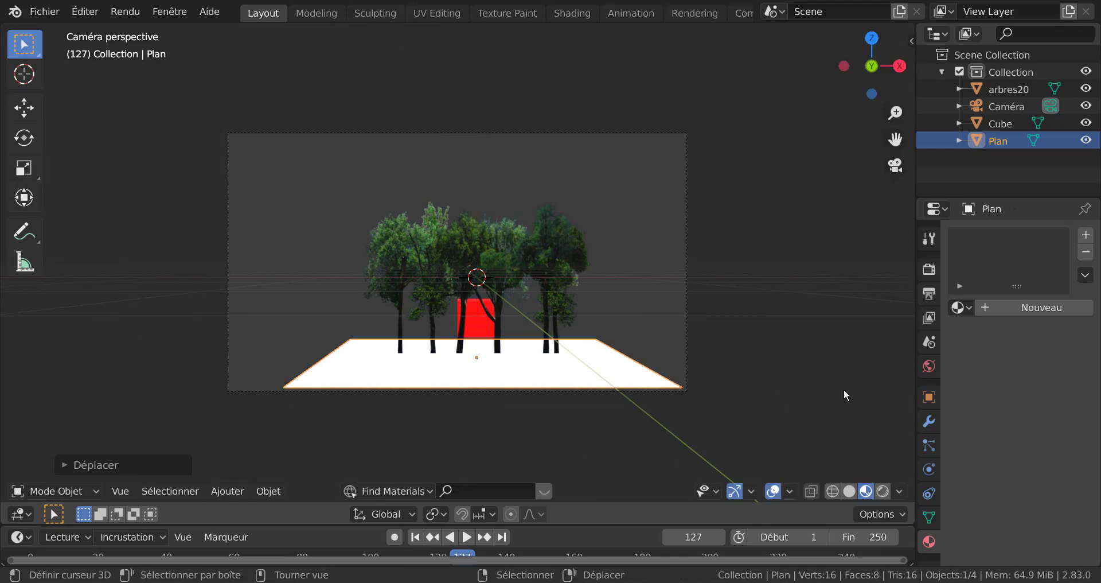
# Step: Create a new material for the ground plane and set its base colour to dark green
pyautogui.click(1070, 306)
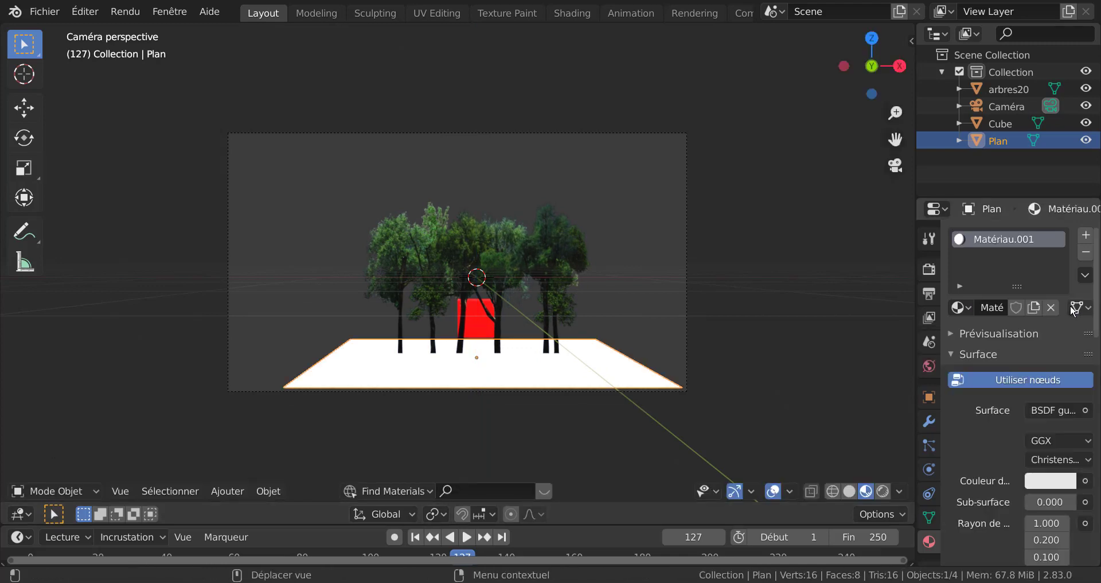
pyautogui.click(1050, 484)
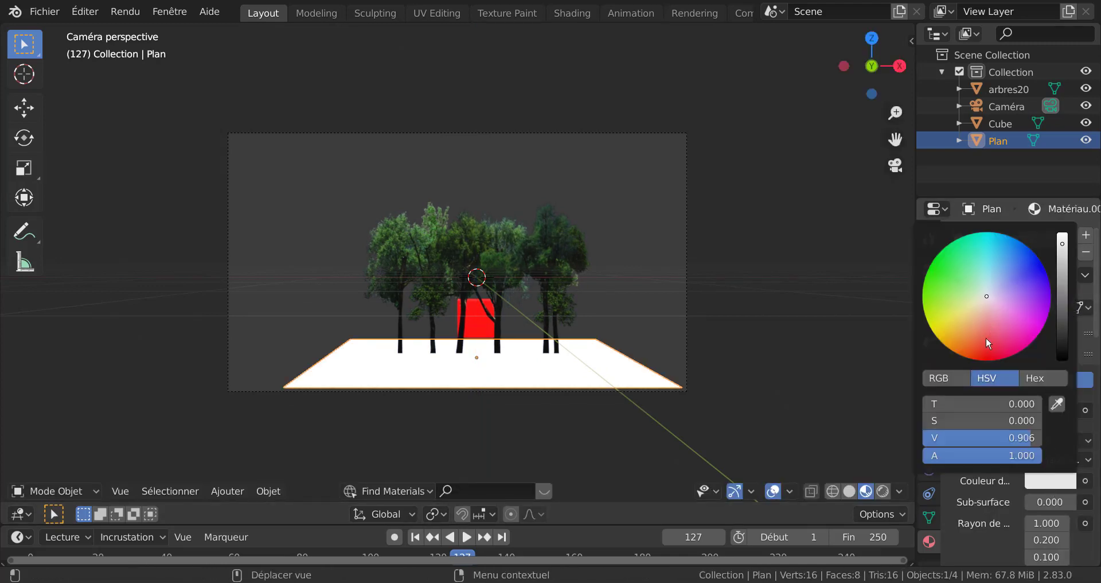
pyautogui.click(939, 277)
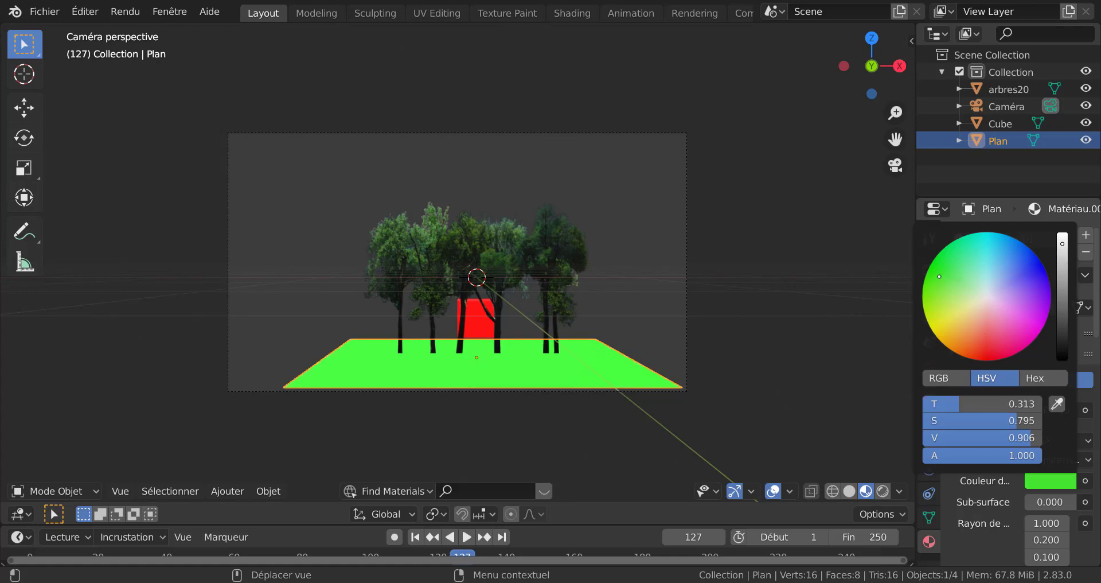
pyautogui.moveTo(1062, 244); pyautogui.dragTo(1062, 308)
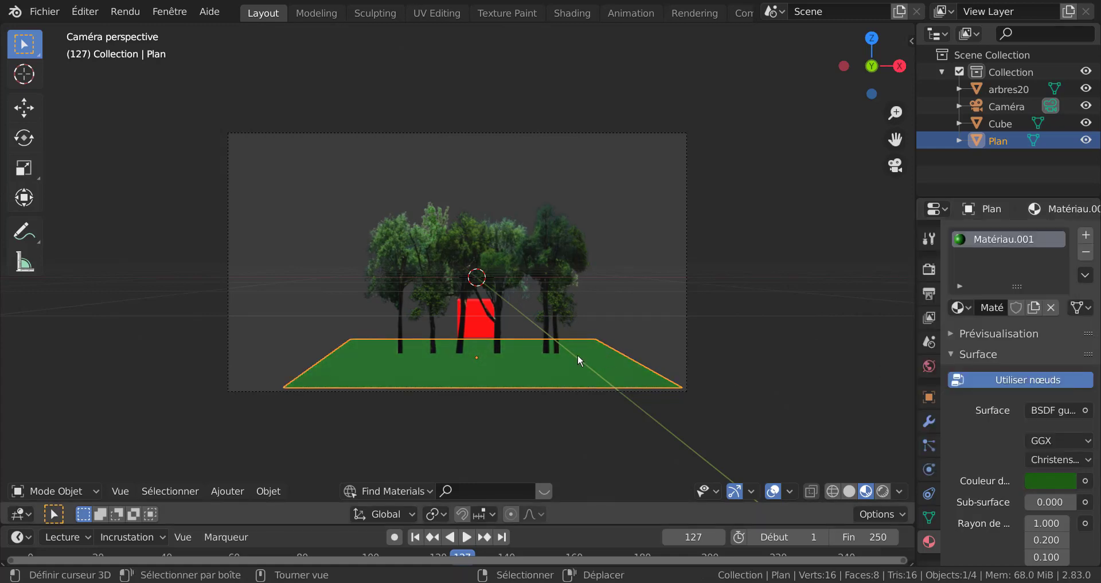
# Step: Render the tree scene from the camera, view the whole image and close the render result
pyautogui.press('F12')
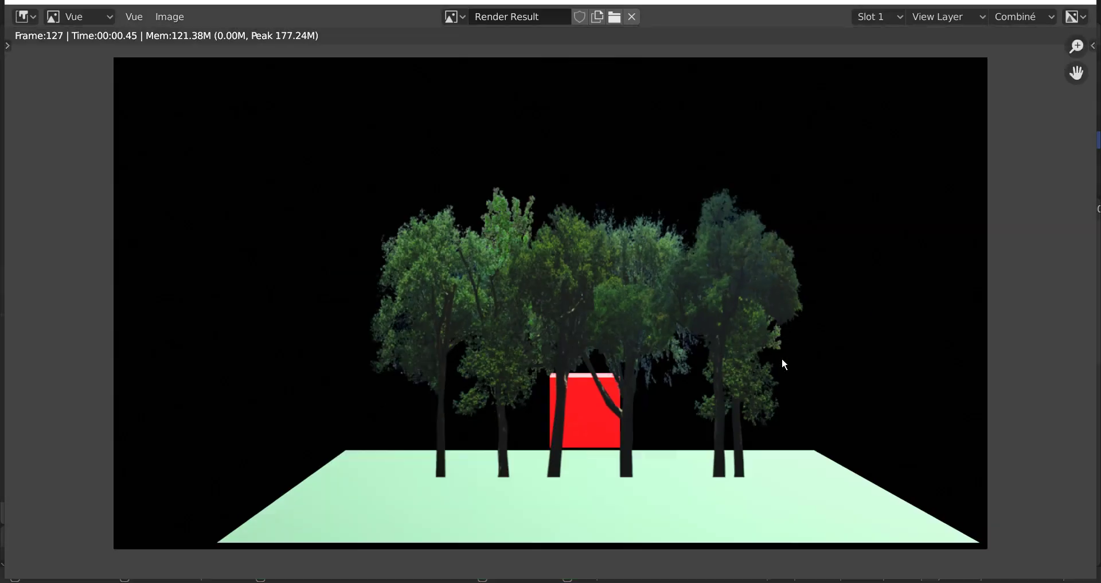
pyautogui.scroll(-1, 782, 356)
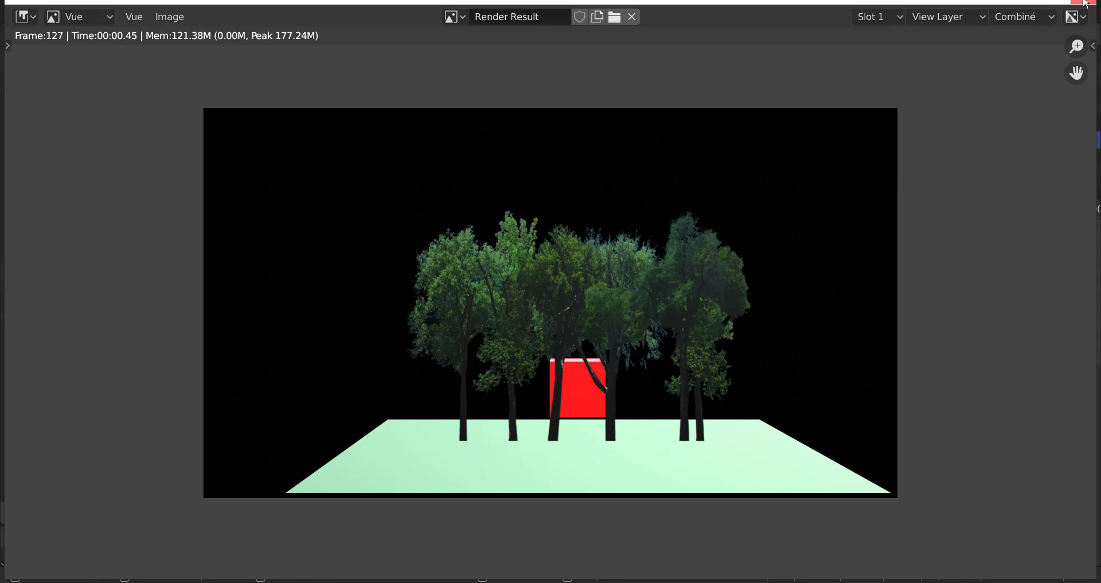
pyautogui.press('Escape')
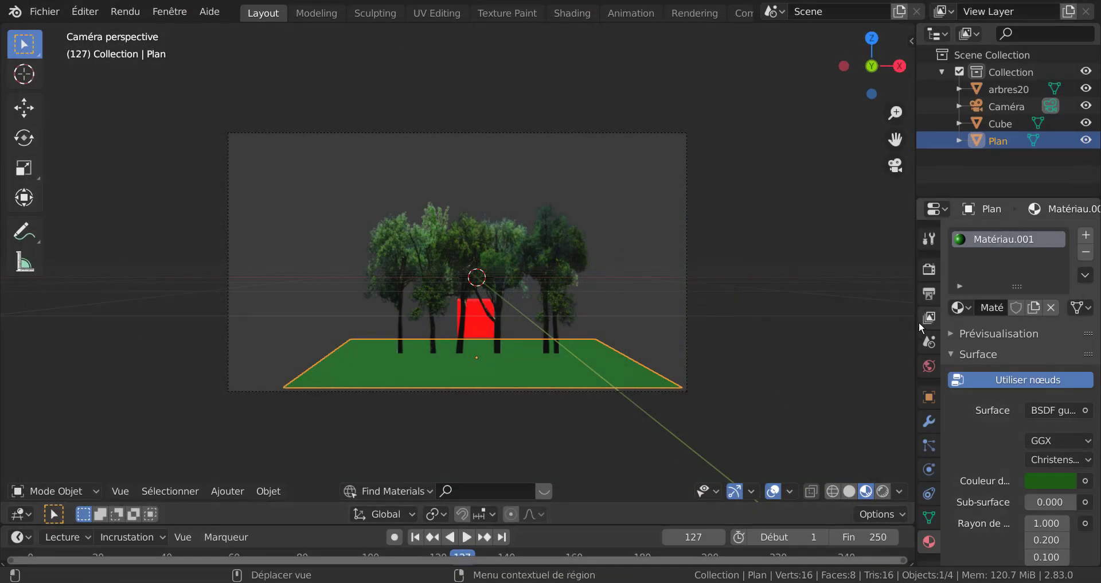
# Step: Widen the properties area and enable Ambient Occlusion, Bloom and Screen Space Reflections for the Eevee render
pyautogui.moveTo(917, 338); pyautogui.dragTo(786, 340)
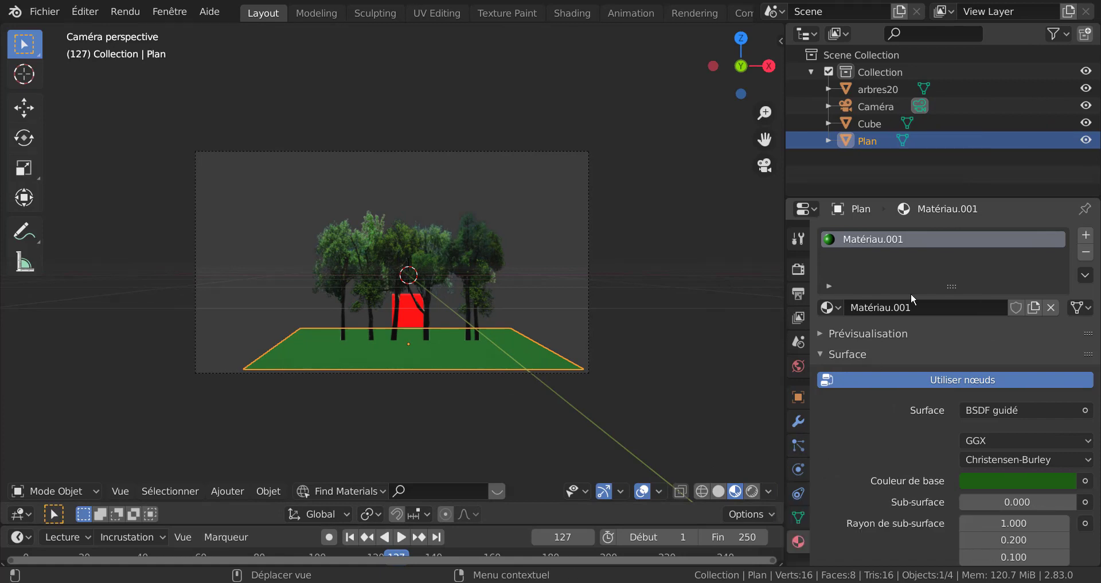
pyautogui.click(797, 267)
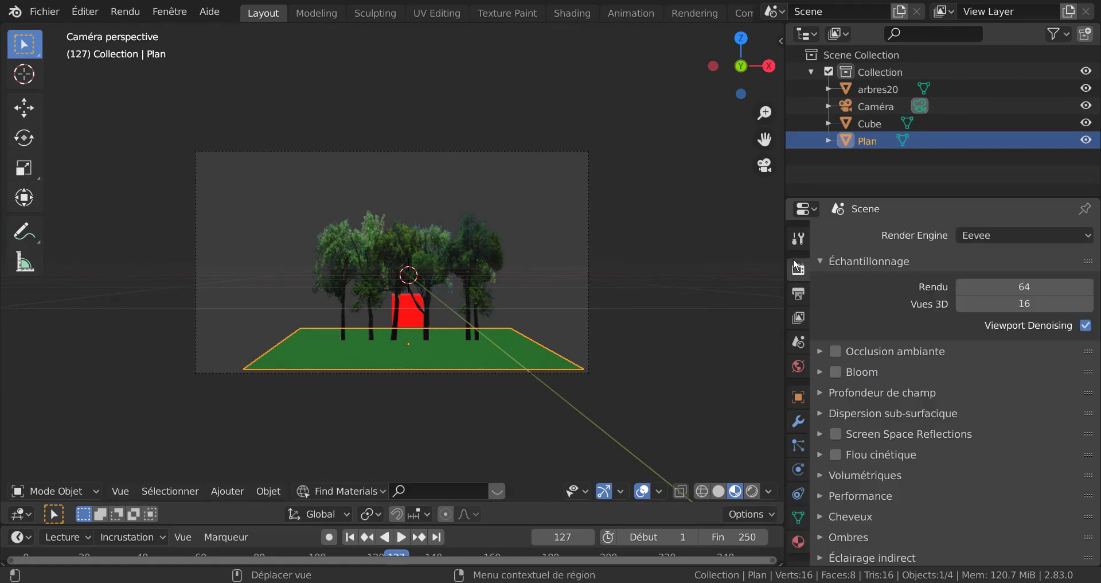
pyautogui.click(834, 352)
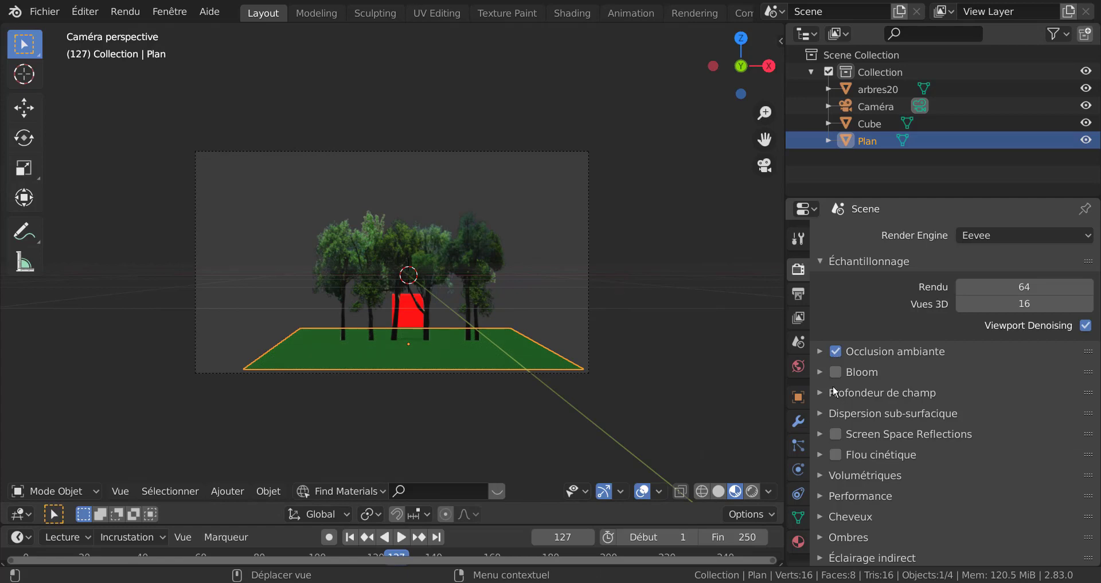
pyautogui.click(835, 371)
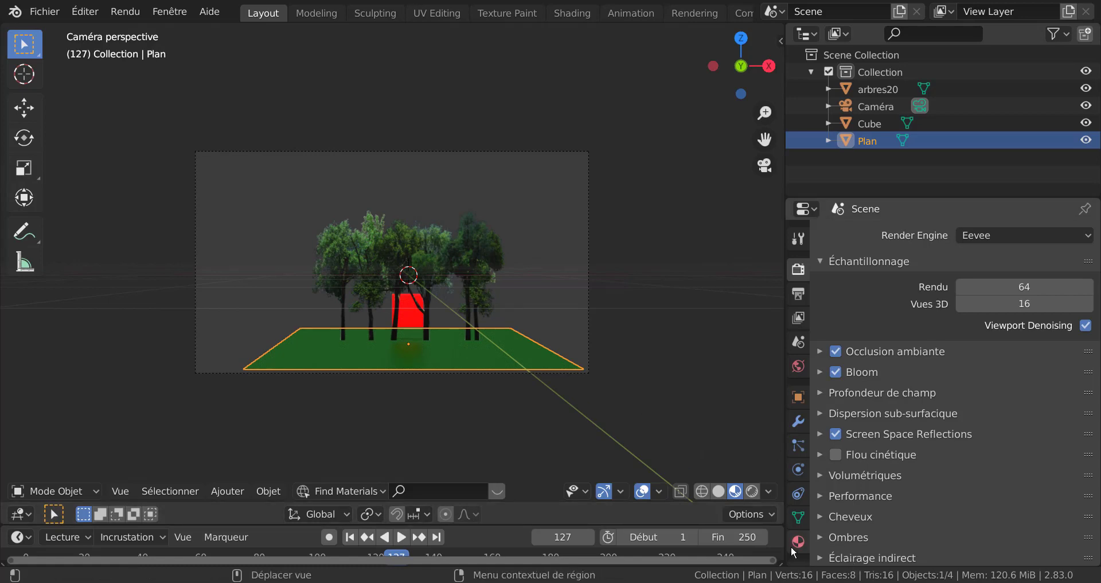
# Step: Review the world's surface and environment image settings in a wider properties area
pyautogui.click(798, 367)
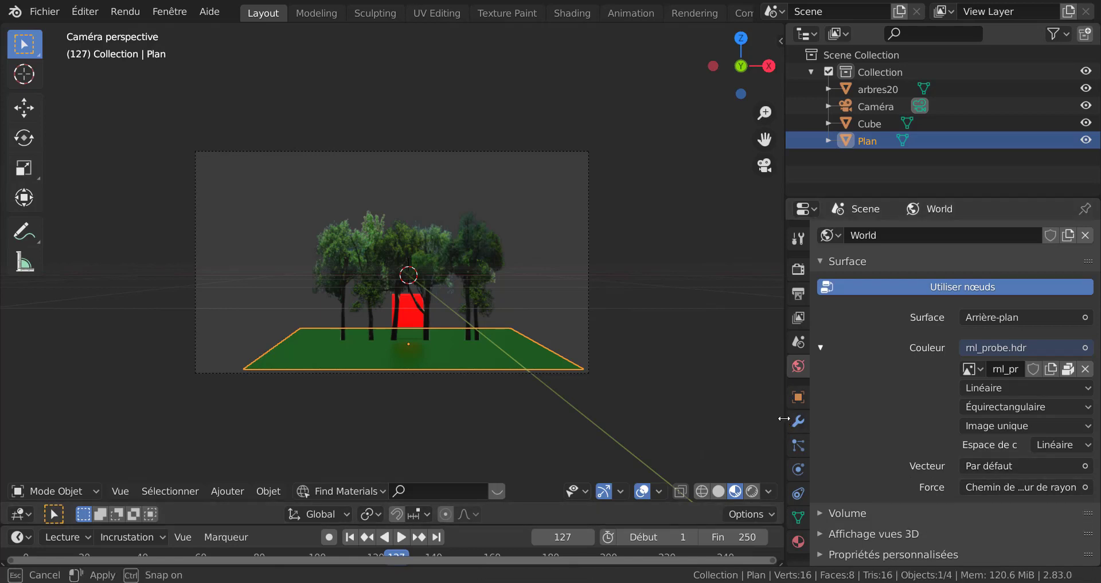
pyautogui.moveTo(783, 418); pyautogui.dragTo(679, 434)
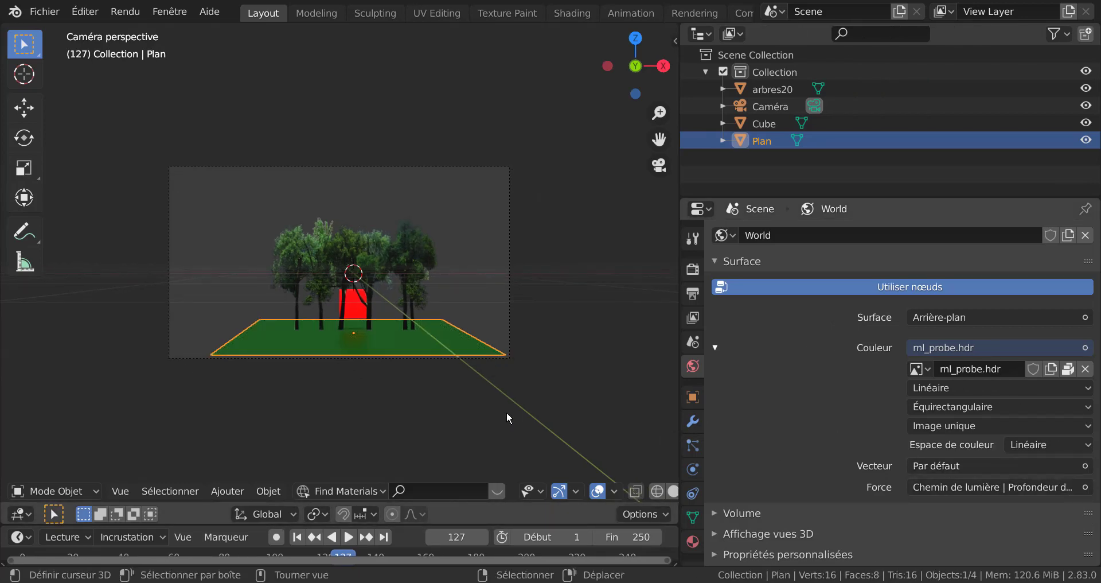
pyautogui.moveTo(507, 411)
pyautogui.mouseDown(button='middle')
pyautogui.moveTo(434, 402)
pyautogui.moveTo(504, 411)
pyautogui.mouseUp(button='middle')
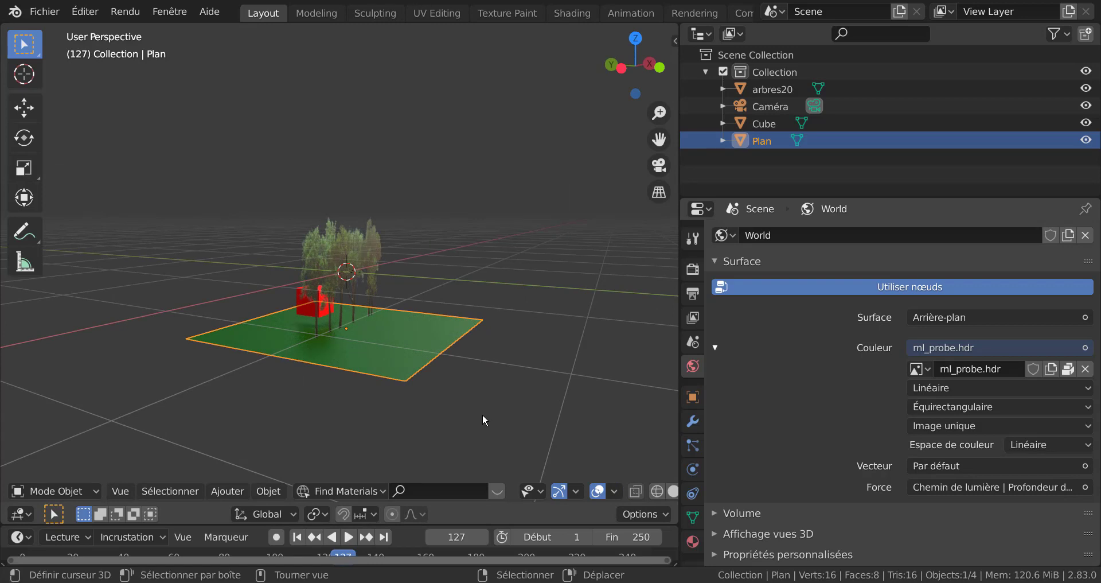
# Step: Add a point light to the tree scene at the 3D cursor
pyautogui.scroll(4, 483, 414)
pyautogui.click(234, 494)
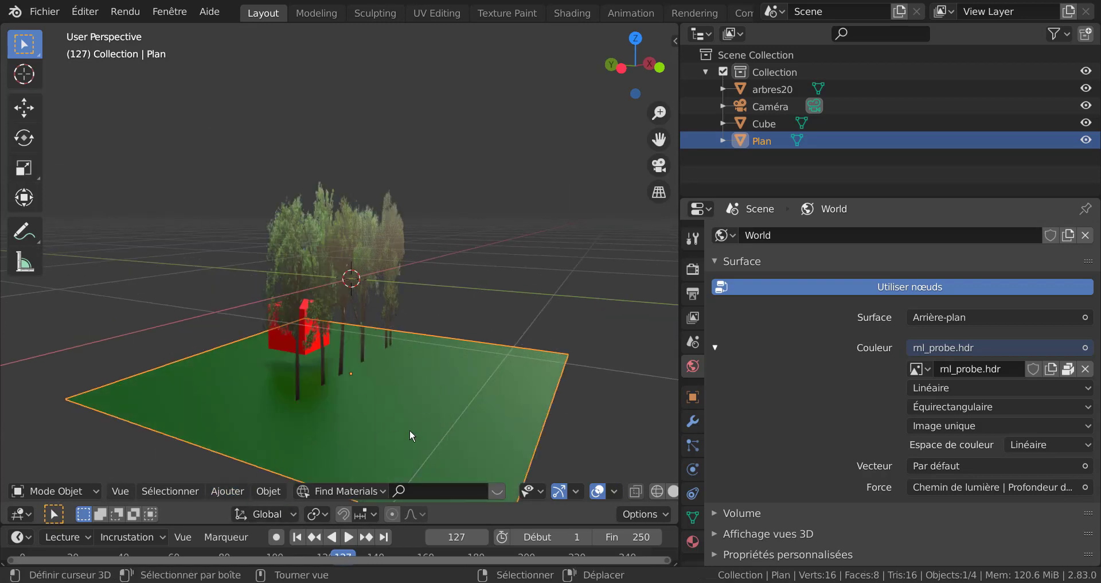
pyautogui.hotkey('shift', 's')
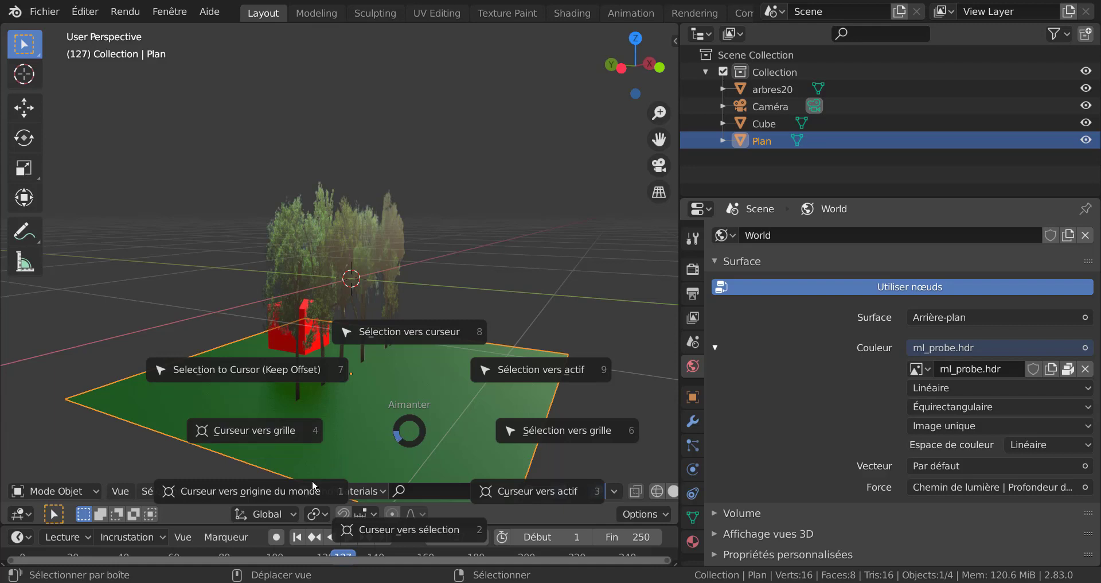
pyautogui.click(267, 484)
pyautogui.click(269, 490)
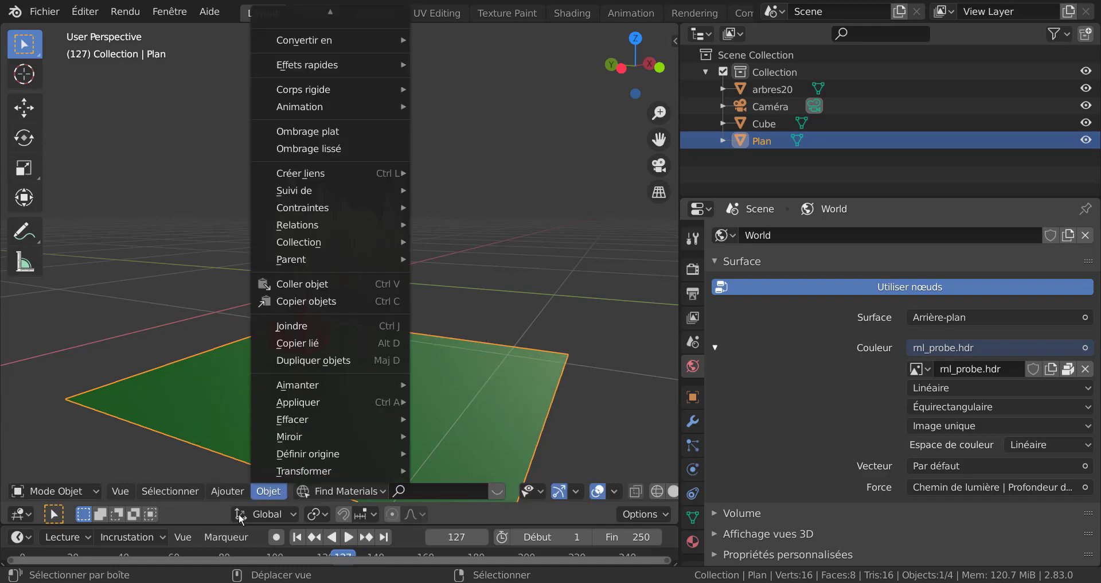
pyautogui.click(226, 492)
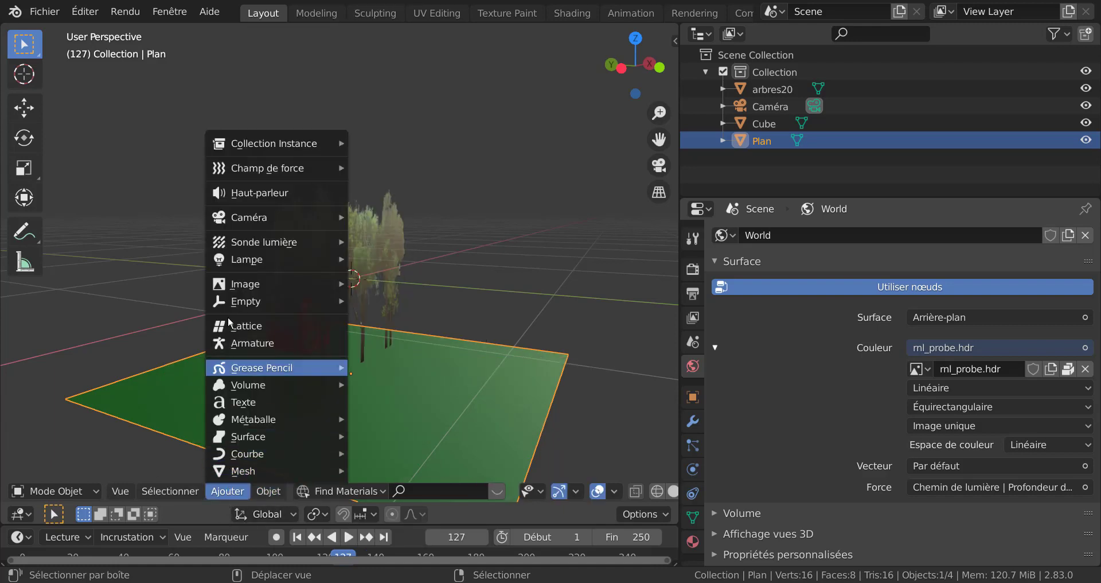
pyautogui.moveTo(231, 261)
pyautogui.click(390, 261)
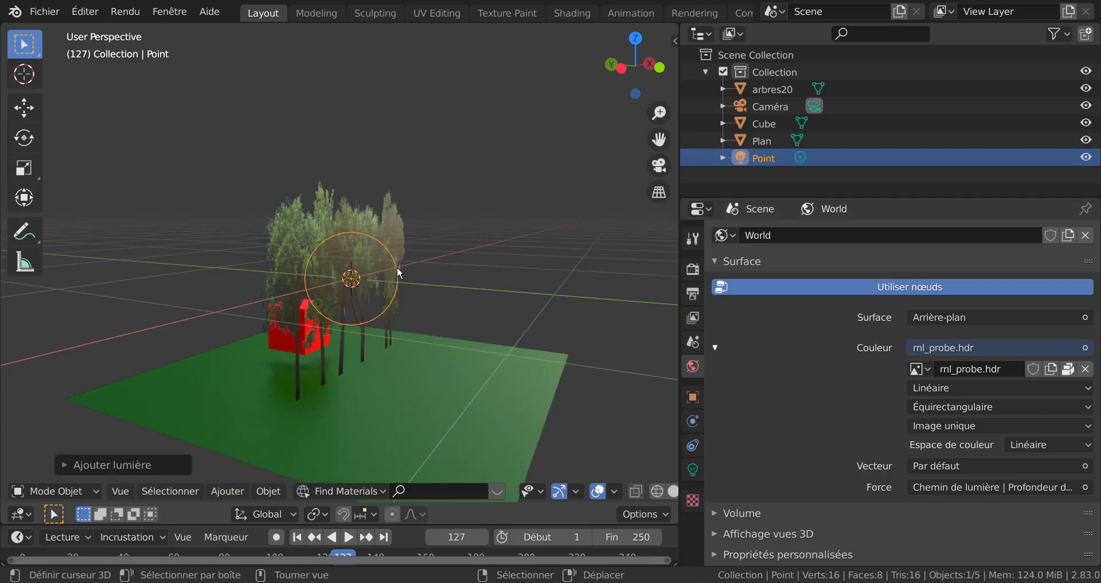
# Step: Move the point light upward and forward so it sits in front of the trees
pyautogui.moveTo(401, 392); pyautogui.dragTo(435, 388, button='middle')
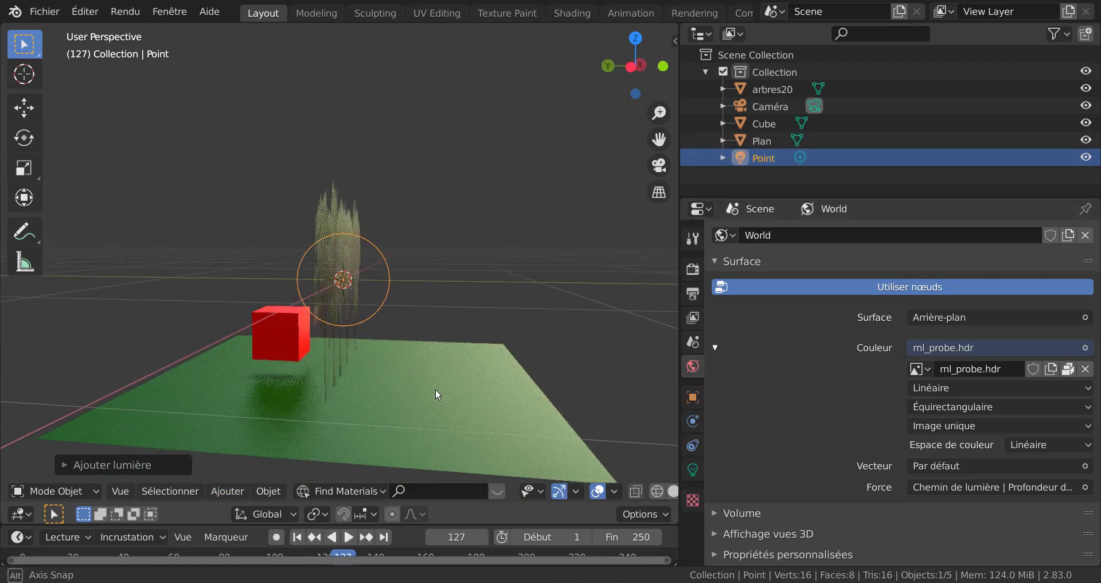
pyautogui.press('g')
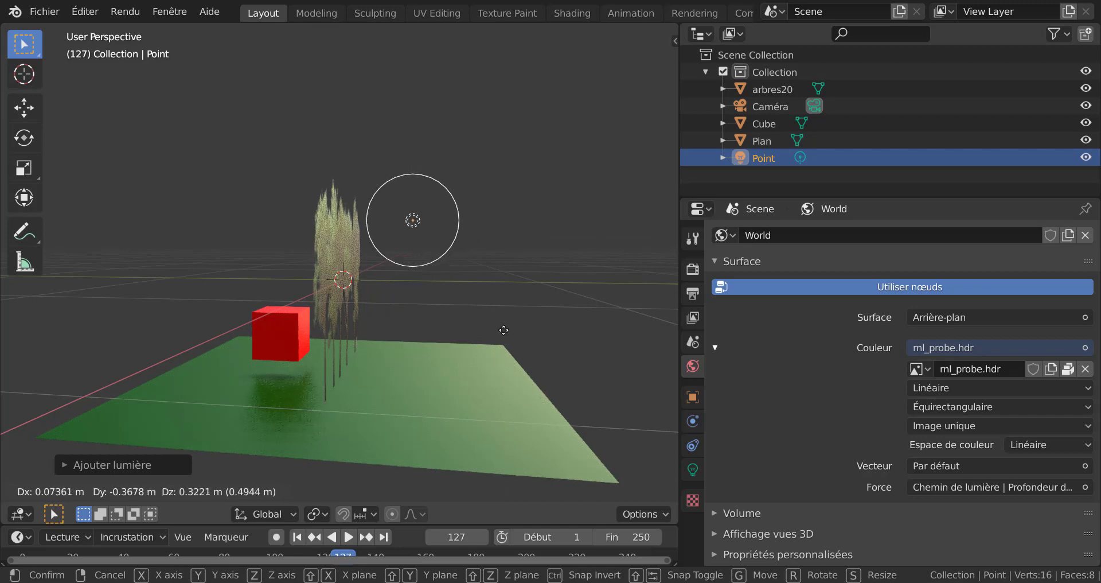
pyautogui.click(486, 375)
pyautogui.moveTo(486, 375); pyautogui.dragTo(369, 387, button='middle')
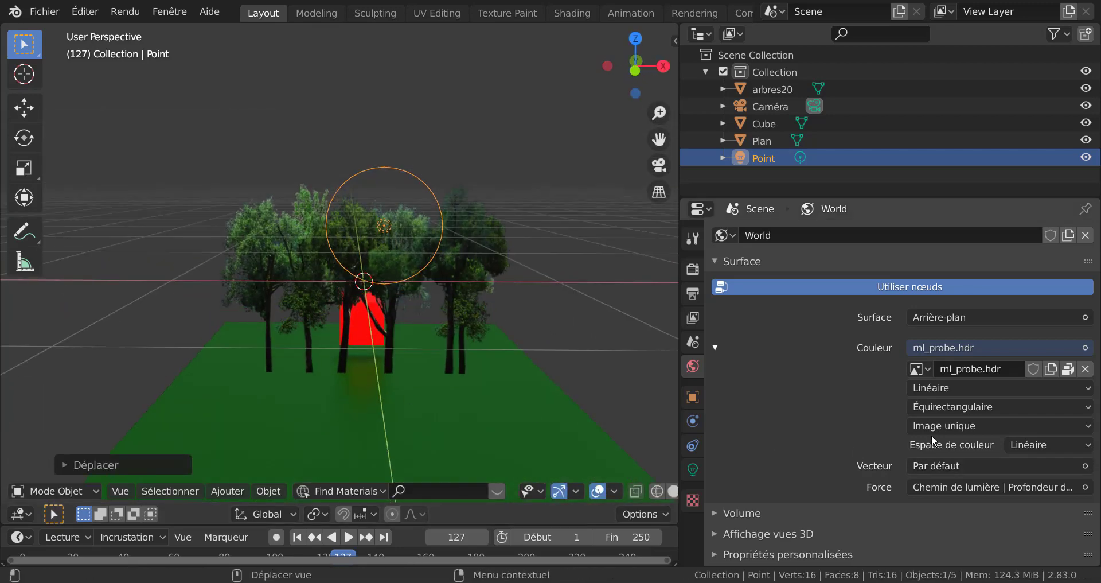
# Step: Switch the viewport to rendered shading and set the point light's power to 15.9 W
pyautogui.click(692, 469)
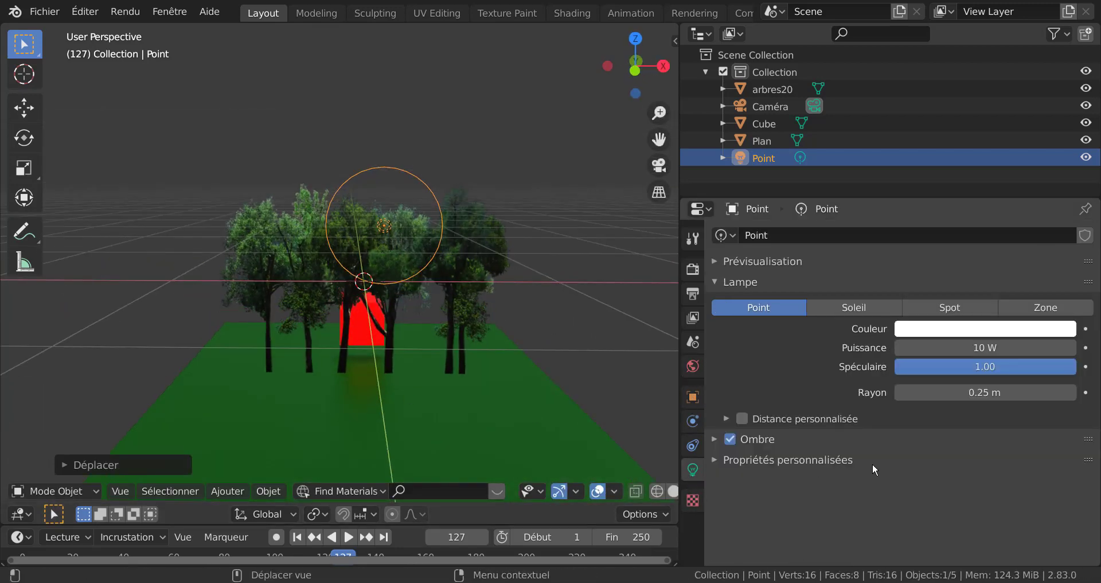
pyautogui.moveTo(975, 347)
pyautogui.mouseDown()
pyautogui.moveTo(1001, 348)
pyautogui.moveTo(974, 347)
pyautogui.mouseUp()
pyautogui.scroll(-3, 643, 493)
pyautogui.click(647, 491)
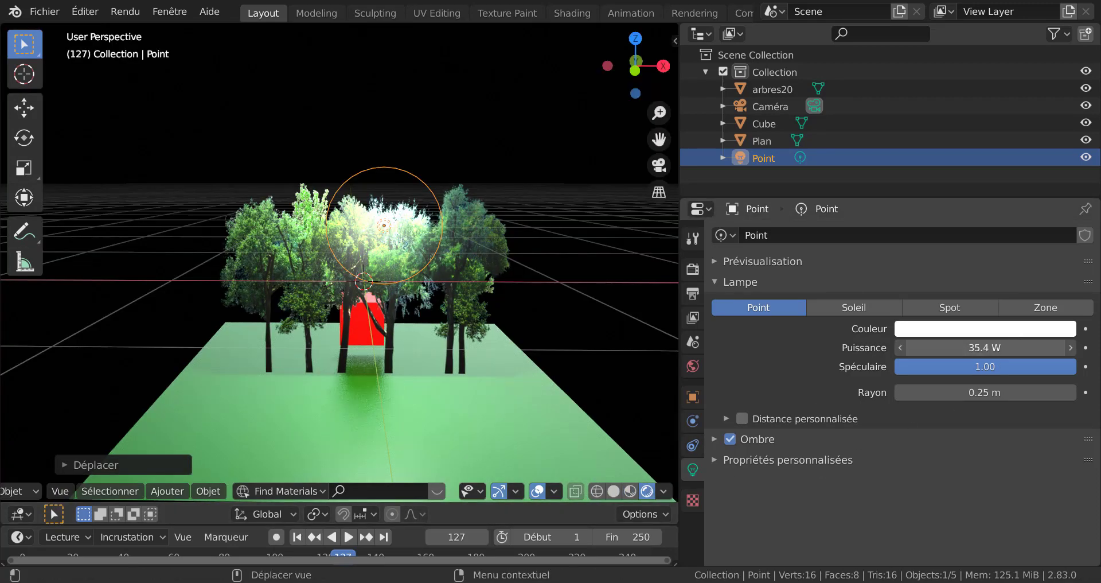
pyautogui.moveTo(985, 348); pyautogui.dragTo(923, 347)
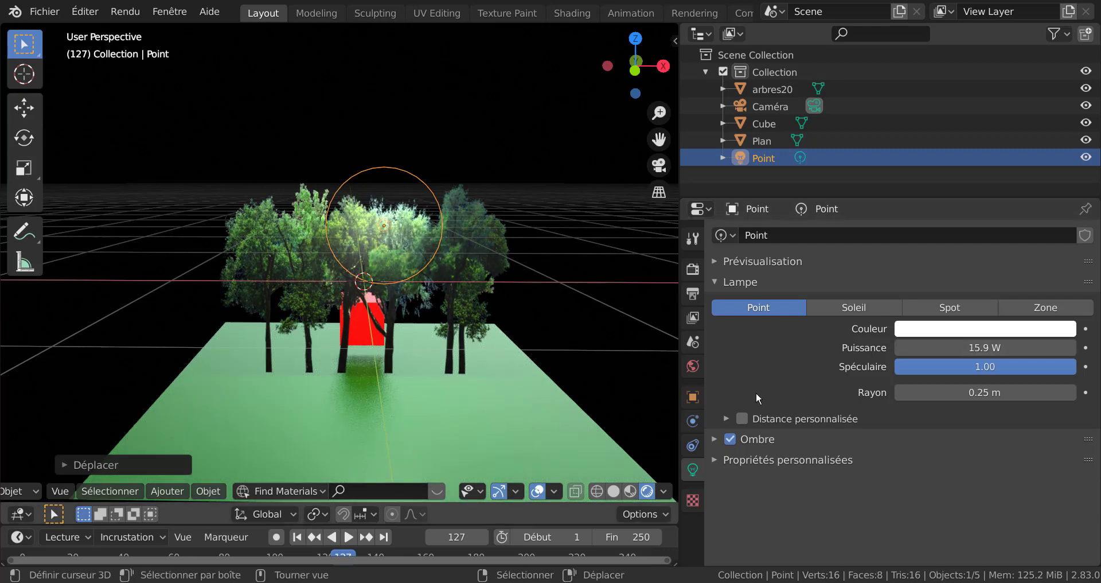
# Step: Change the light type to Sun and move it higher and farther in front of the trees
pyautogui.click(854, 308)
pyautogui.moveTo(791, 339); pyautogui.dragTo(472, 455, button='middle')
pyautogui.press('g')
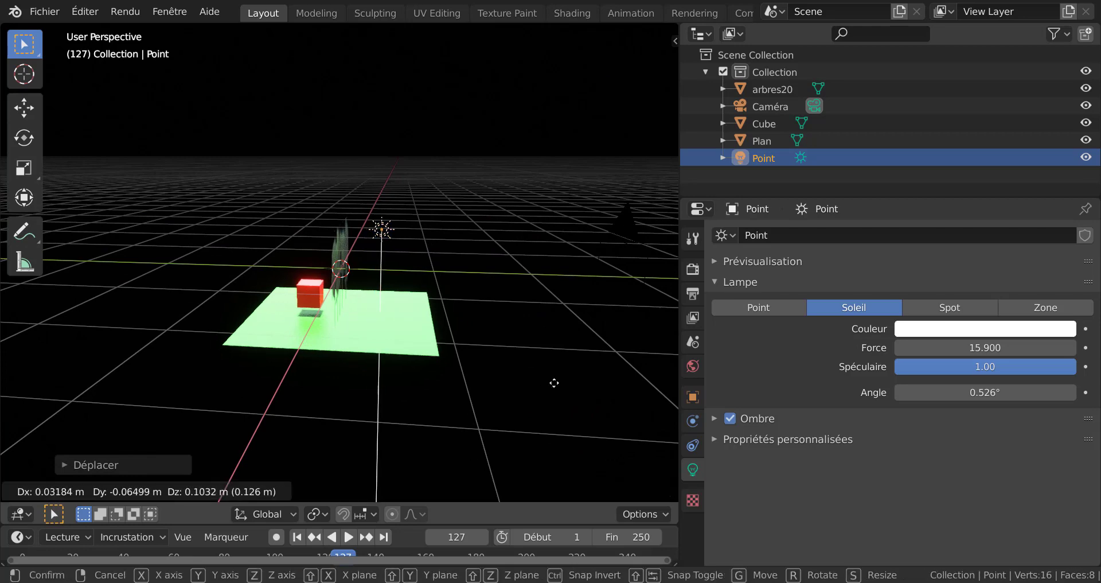
pyautogui.click(572, 365)
# Step: Rotate the sun light about 45° so that it shines towards the trees
pyautogui.press('r')
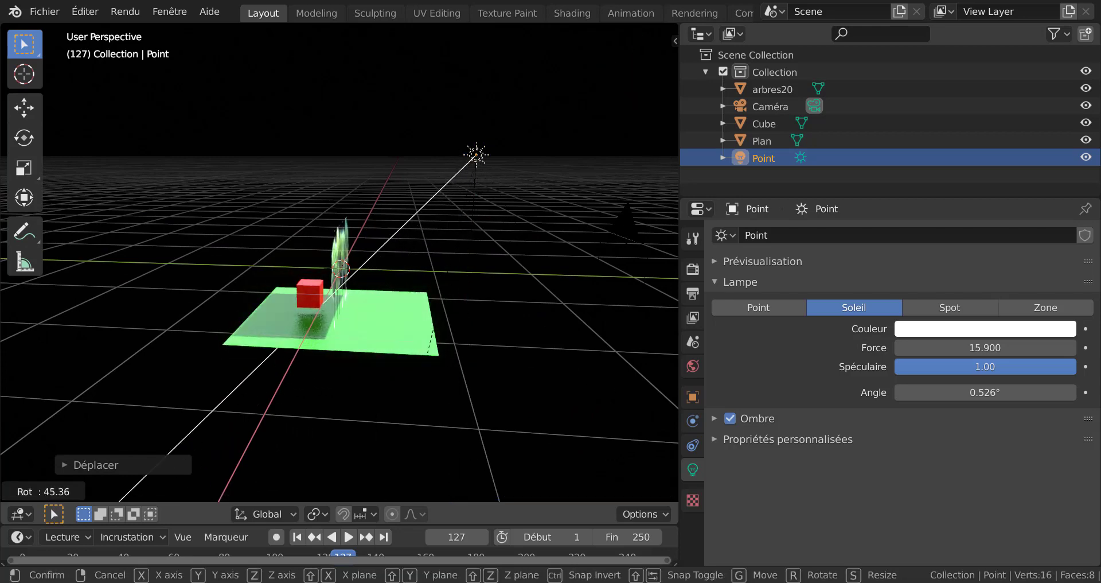
pyautogui.click(510, 411)
pyautogui.moveTo(509, 410); pyautogui.dragTo(367, 419, button='middle')
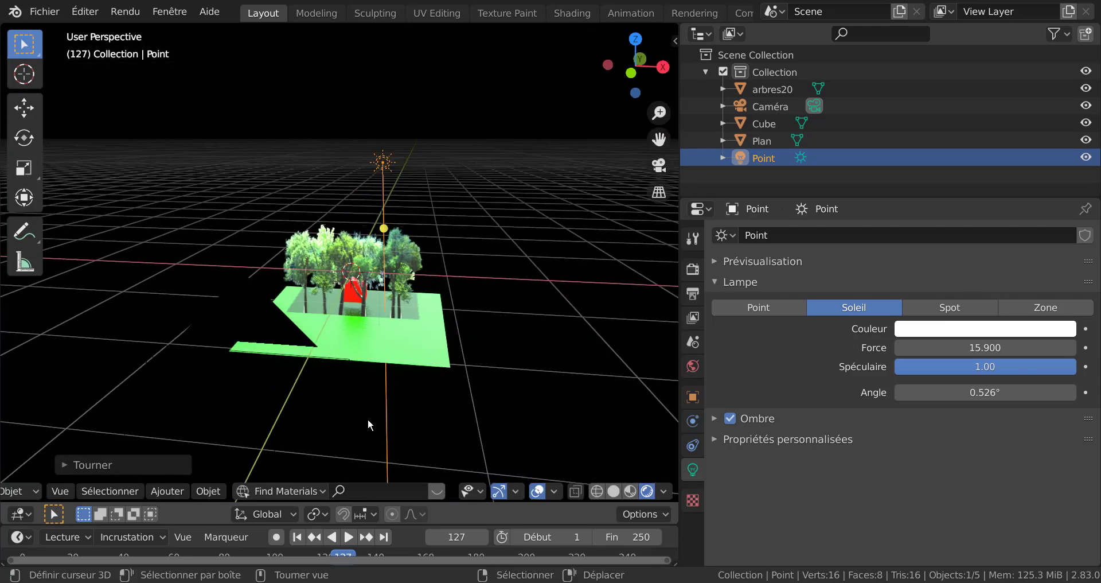
# Step: Reduce the sun light's strength to 6.05 while viewing the trees from the front
pyautogui.press('KP_1')
pyautogui.scroll(4, 367, 418)
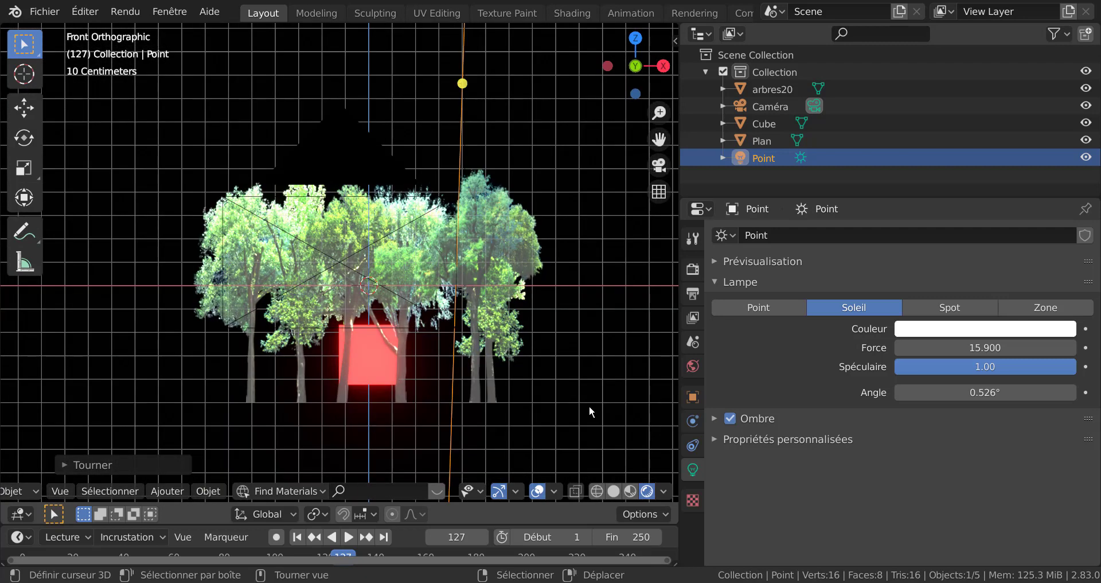
pyautogui.click(978, 330)
pyautogui.moveTo(978, 347); pyautogui.dragTo(916, 347)
# Step: Try green and blue tints for the sun light and settle on a light green colour
pyautogui.click(987, 328)
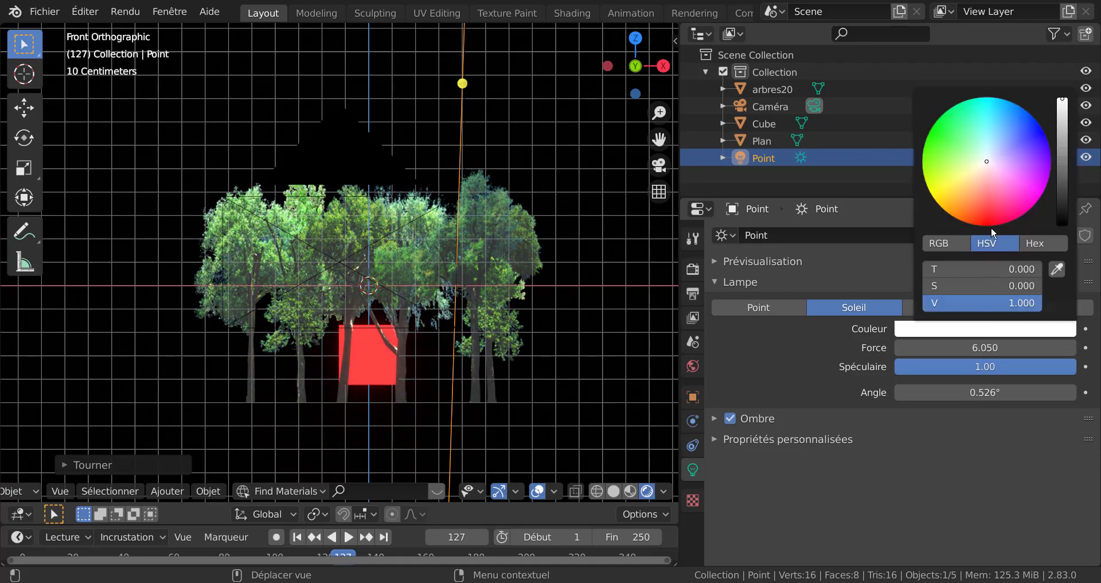
pyautogui.click(996, 188)
pyautogui.click(956, 160)
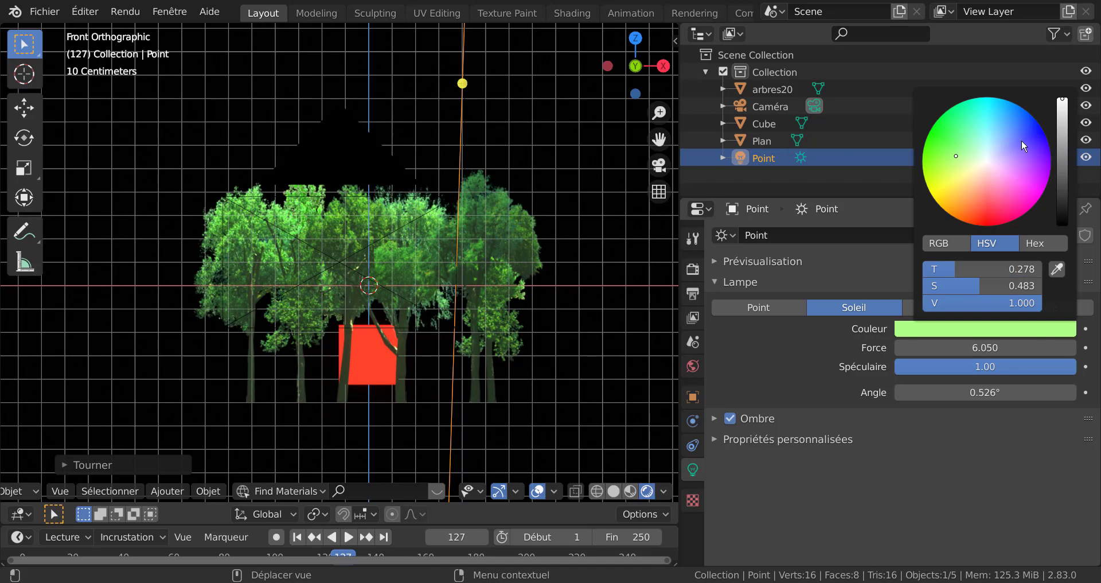
pyautogui.click(1022, 143)
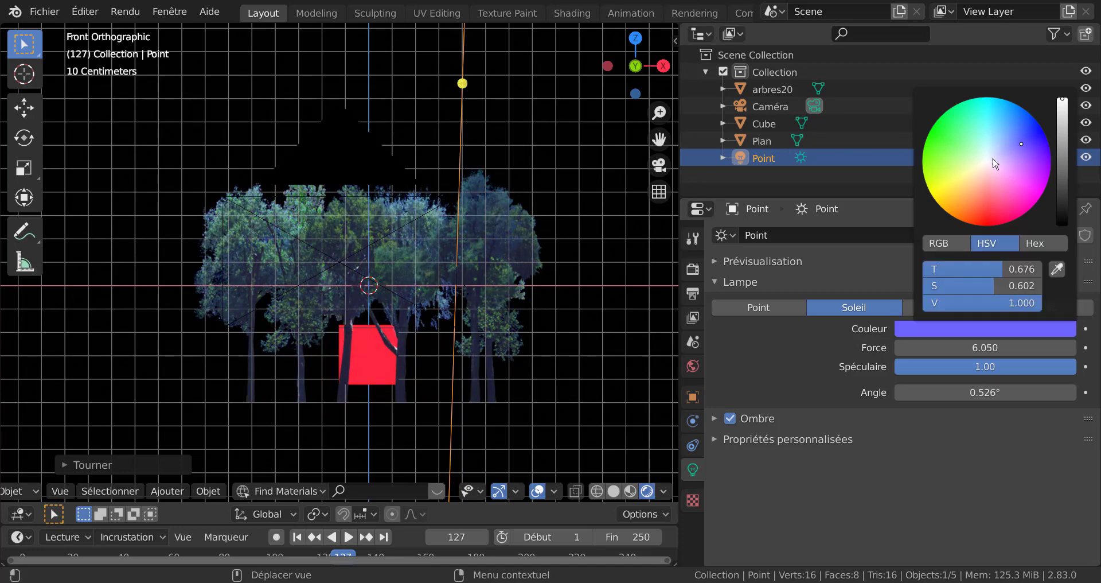
pyautogui.click(968, 147)
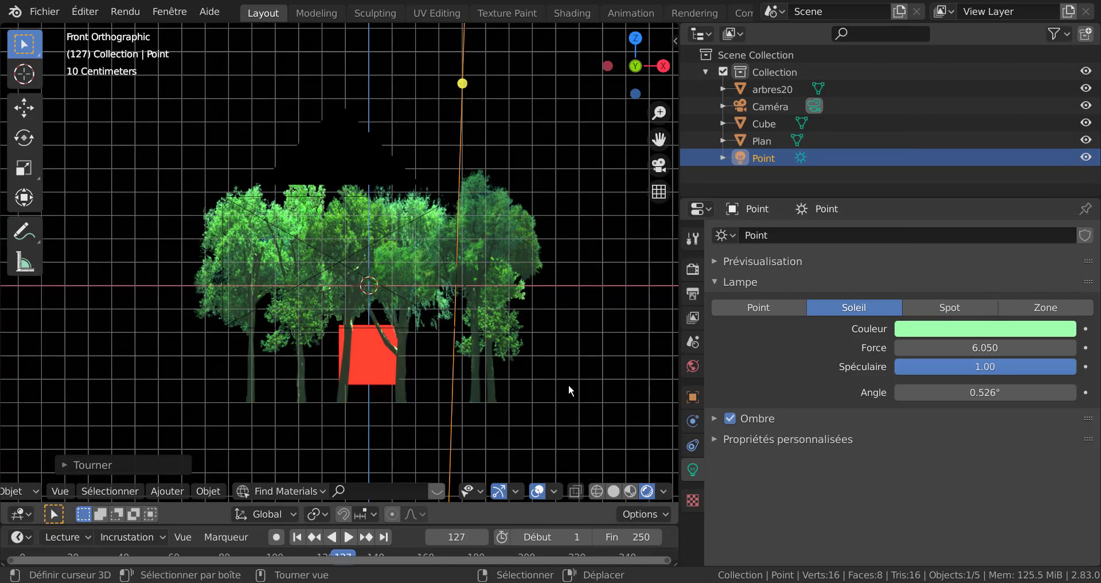
# Step: Change the scene's render engine from Eevee to Cycles
pyautogui.press('KP_5')
pyautogui.press('KP_4')
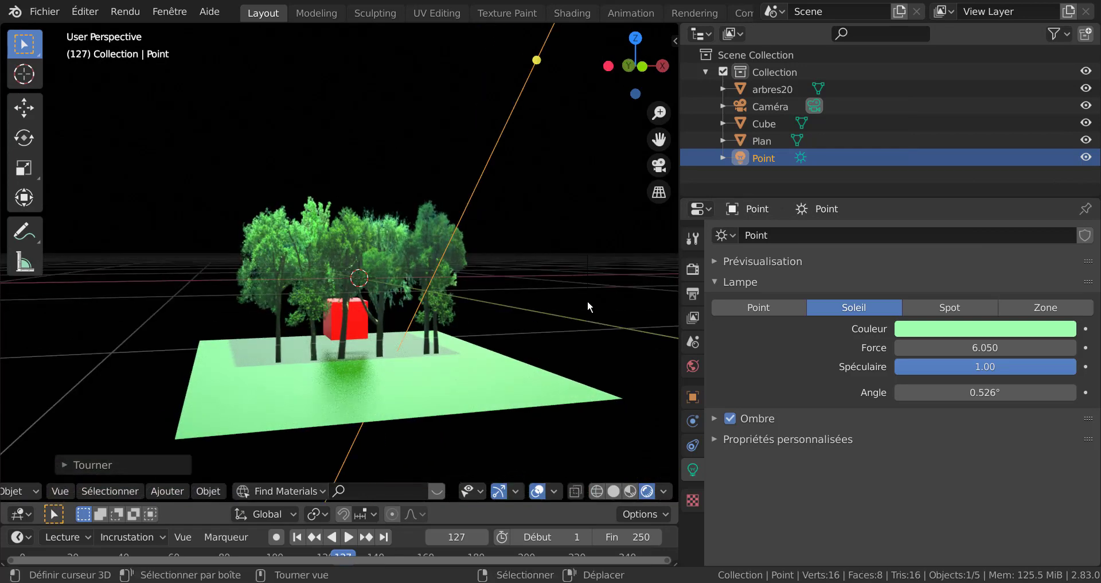
pyautogui.click(690, 273)
pyautogui.click(975, 235)
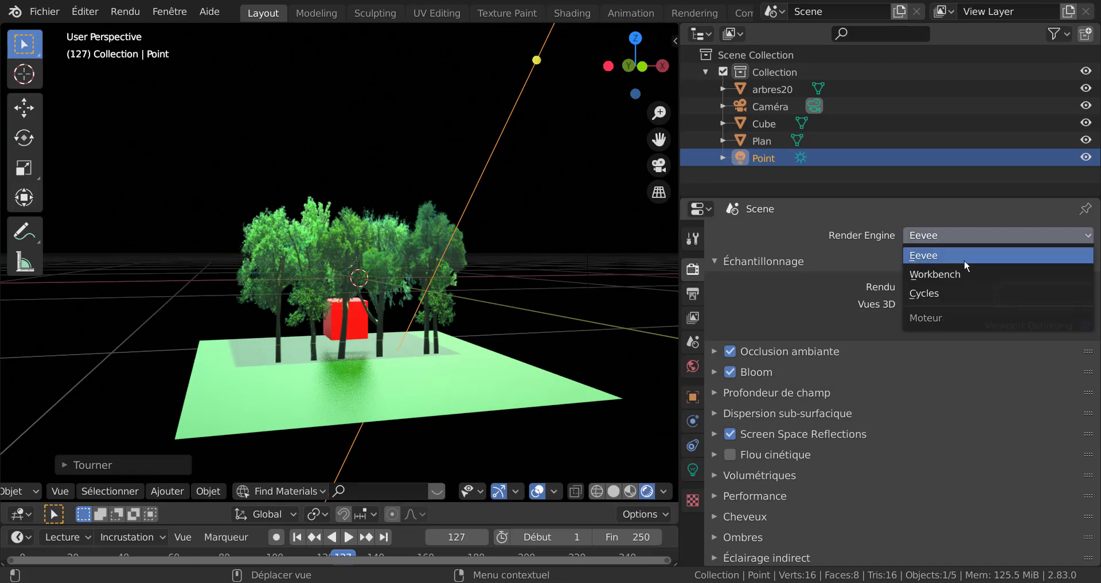
pyautogui.click(957, 292)
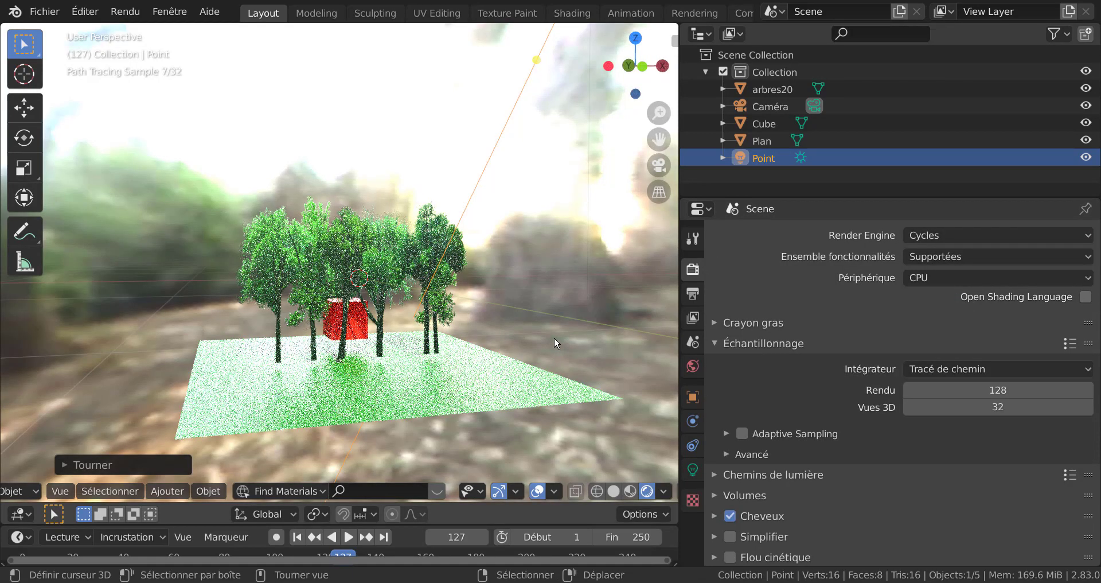
# Step: Render the scene from the camera with Cycles and close the render window
pyautogui.moveTo(508, 367); pyautogui.dragTo(496, 365, button='middle')
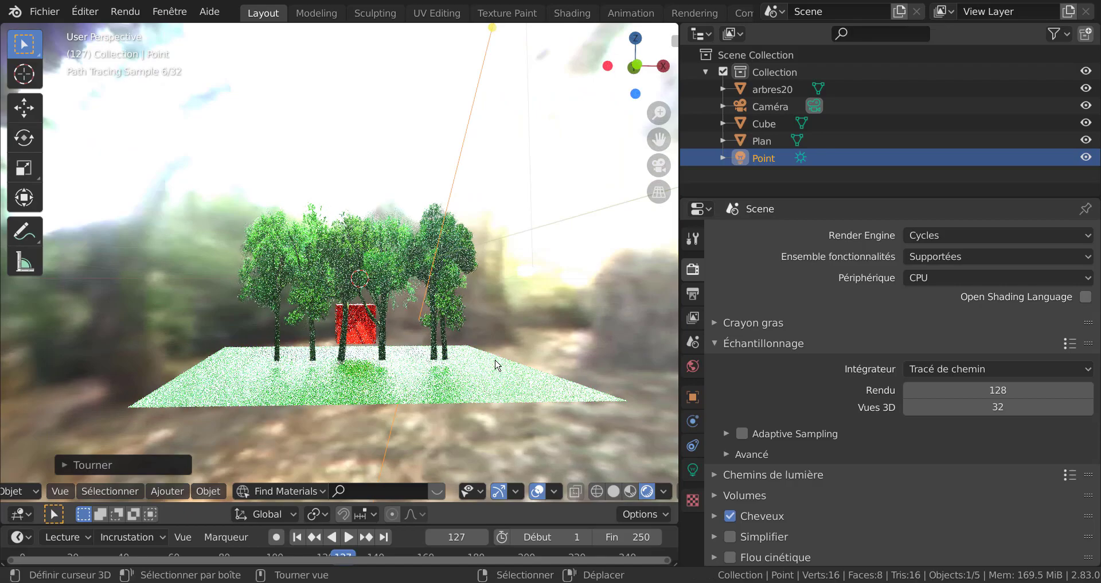
pyautogui.press('F12')
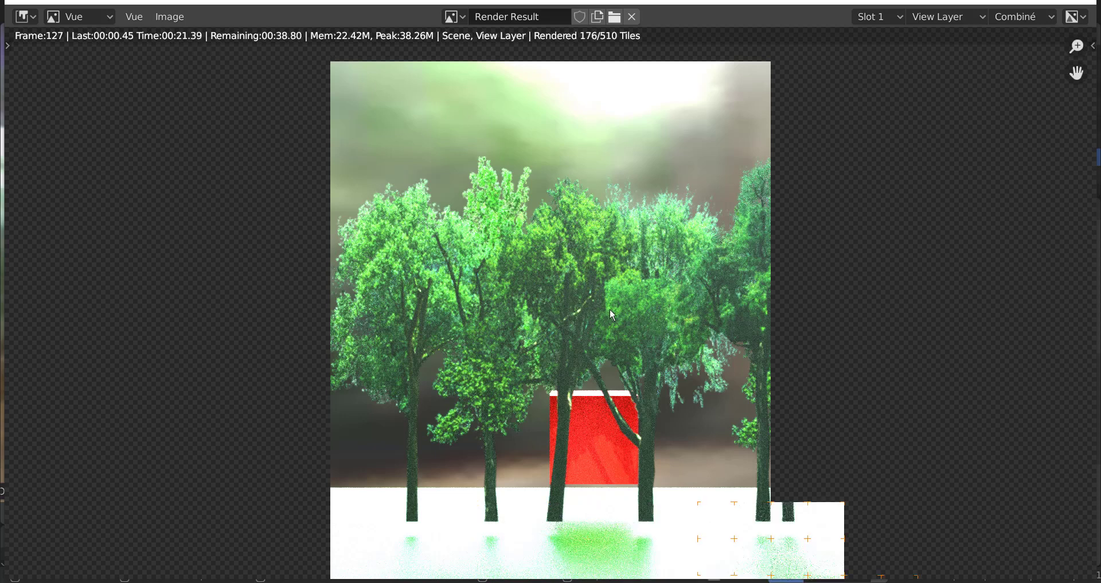
pyautogui.click(1079, 3)
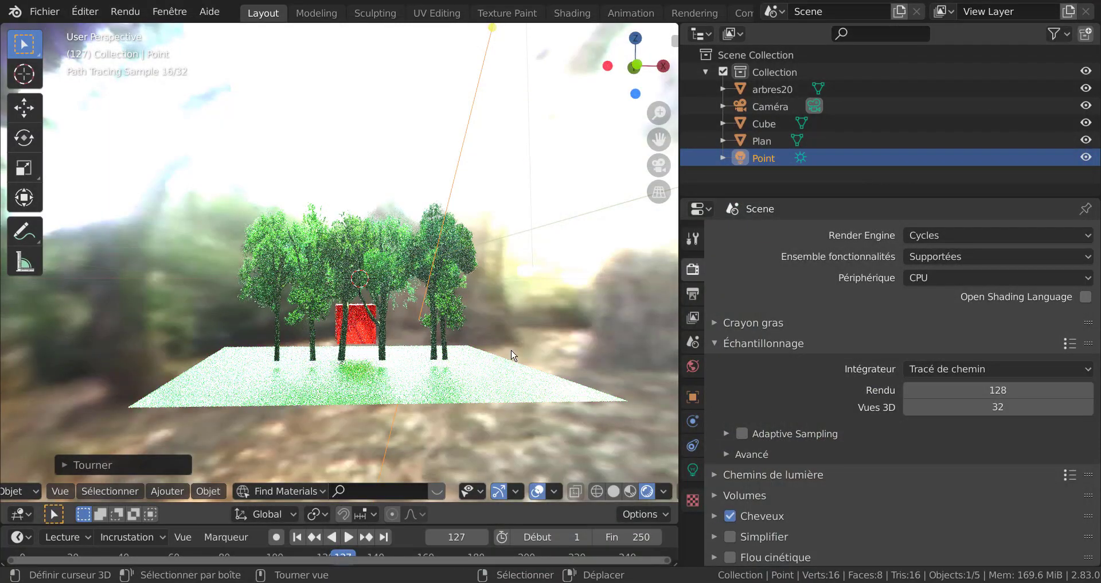
# Step: Change the sun light back to a Point light and check the render and light settings
pyautogui.scroll(1, 411, 373)
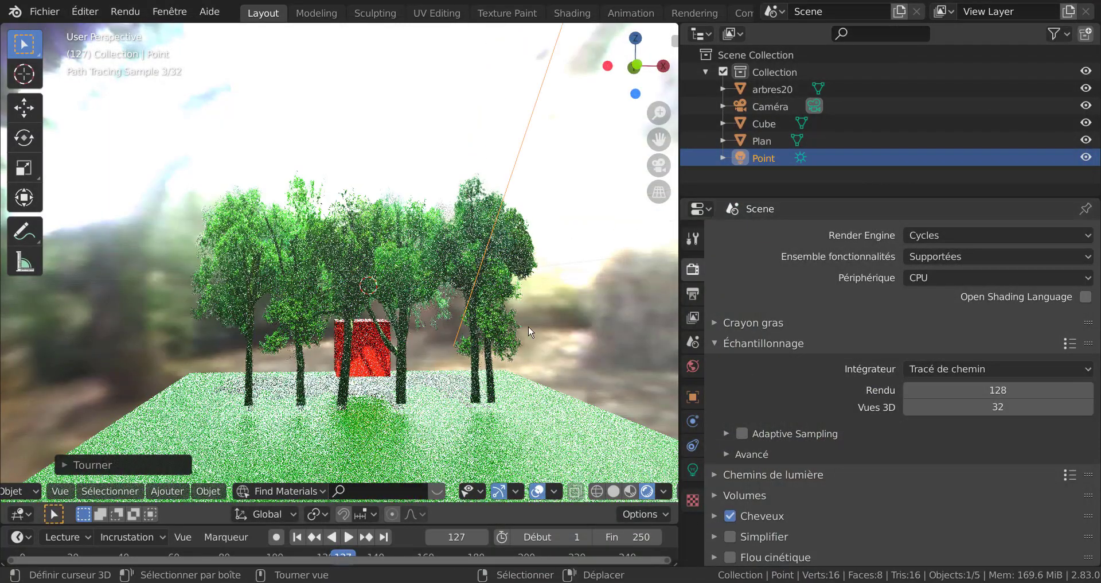
pyautogui.click(693, 469)
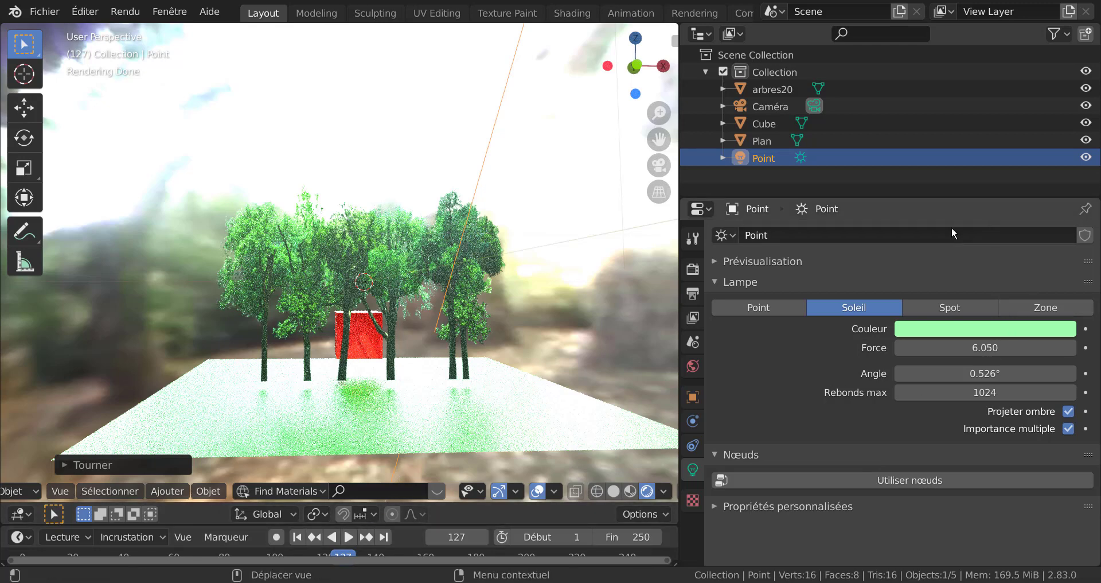
pyautogui.click(780, 304)
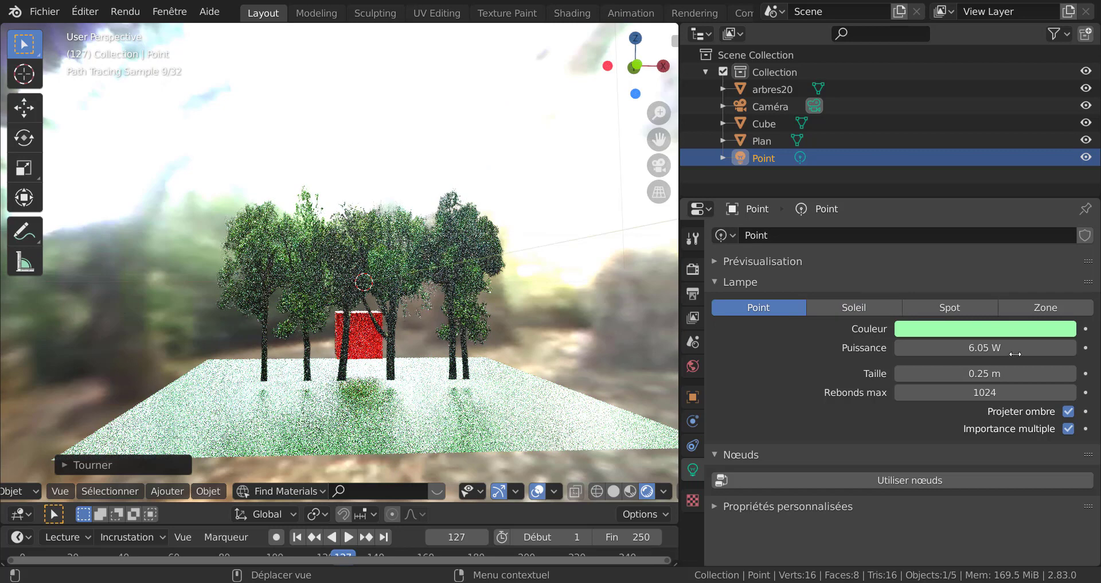
pyautogui.click(691, 269)
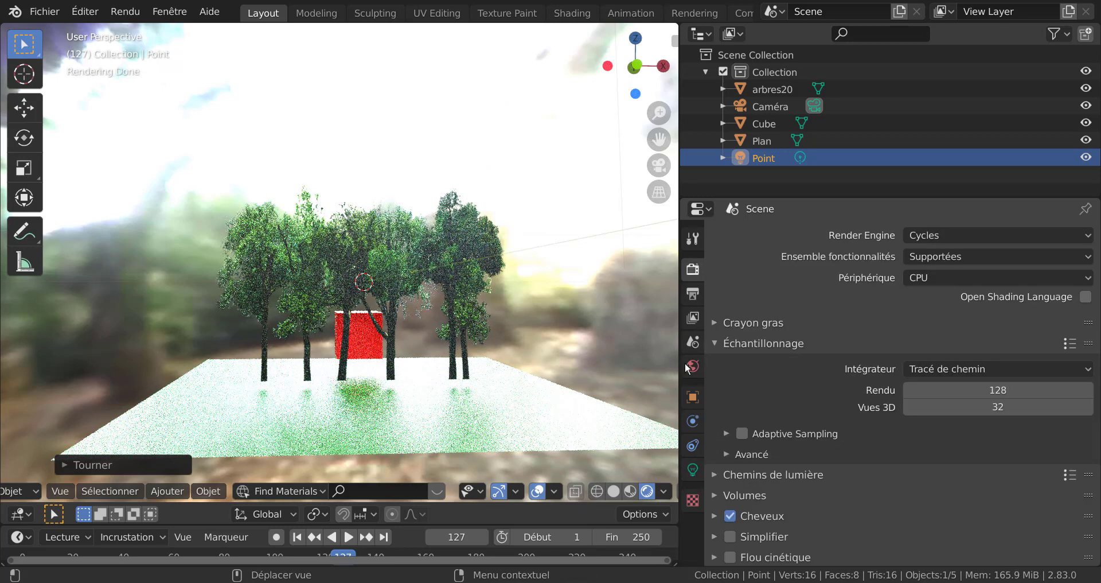
pyautogui.click(692, 470)
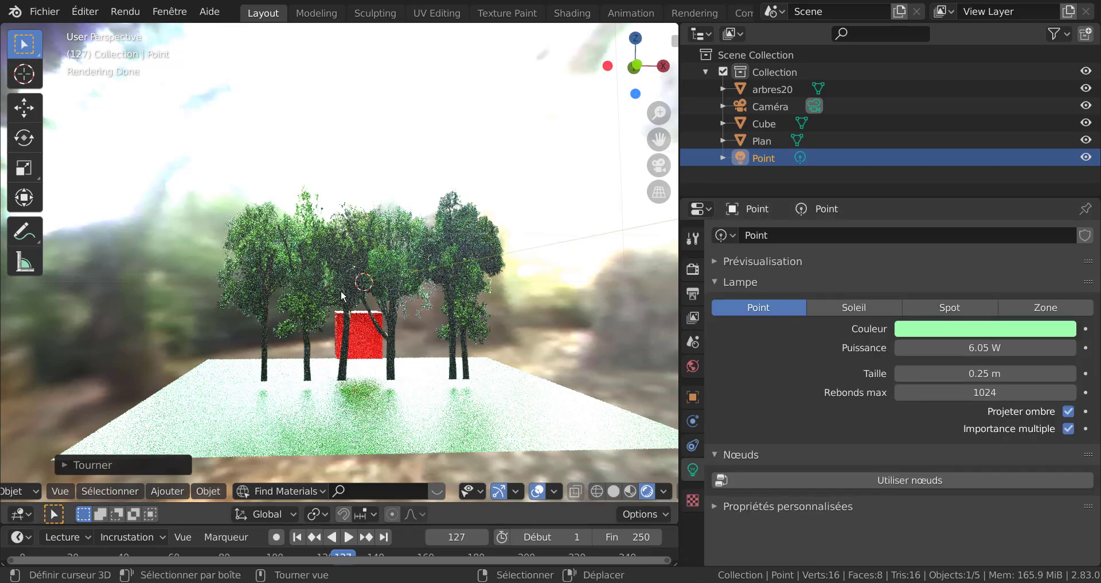
# Step: Delete the Point light above the scene and view the trees through the camera
pyautogui.moveTo(402, 172); pyautogui.dragTo(471, 171, button='middle')
pyautogui.scroll(-4, 470, 171)
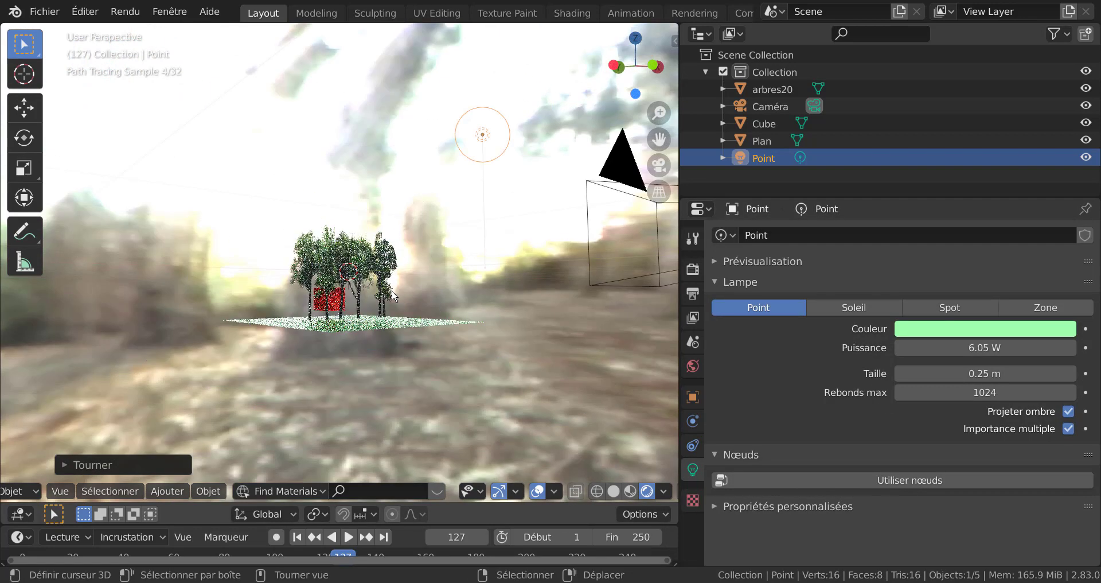
pyautogui.click(483, 140)
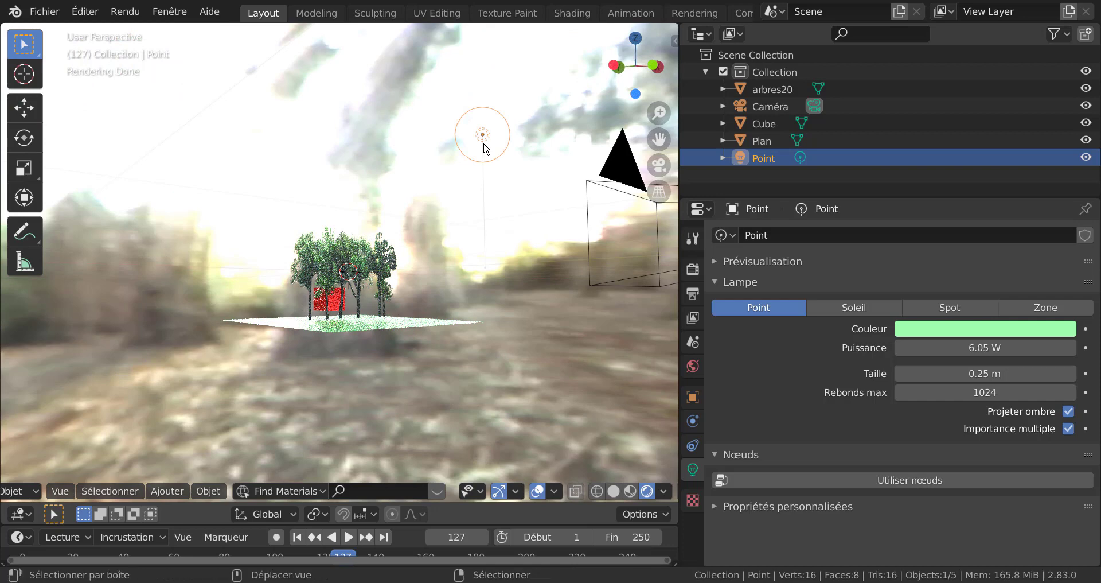
pyautogui.press('x')
pyautogui.click(484, 142)
pyautogui.moveTo(497, 309); pyautogui.dragTo(438, 296, button='middle')
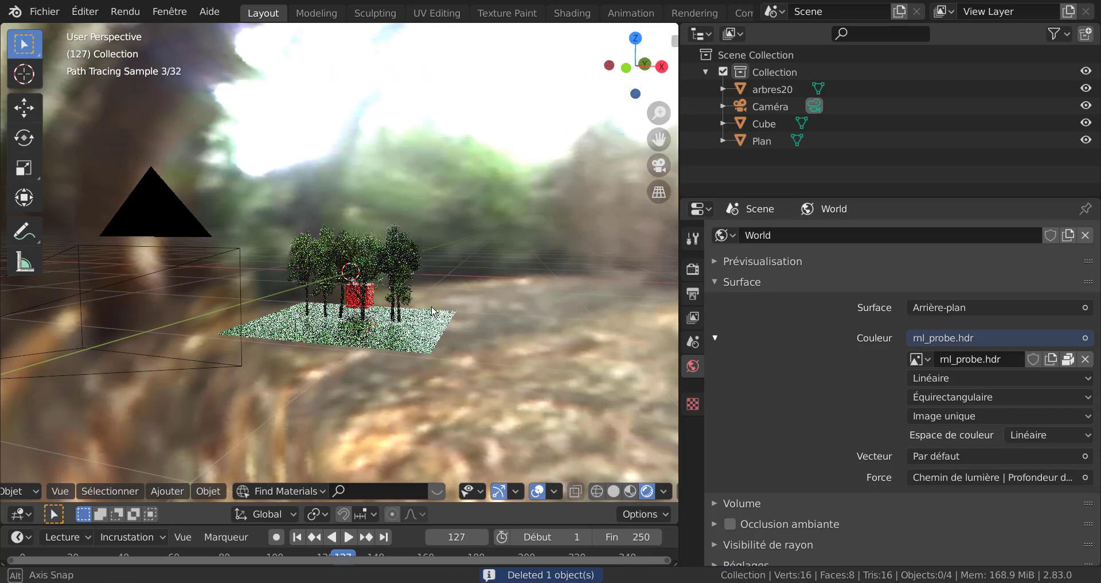
pyautogui.press('KP_0')
pyautogui.scroll(4, 438, 295)
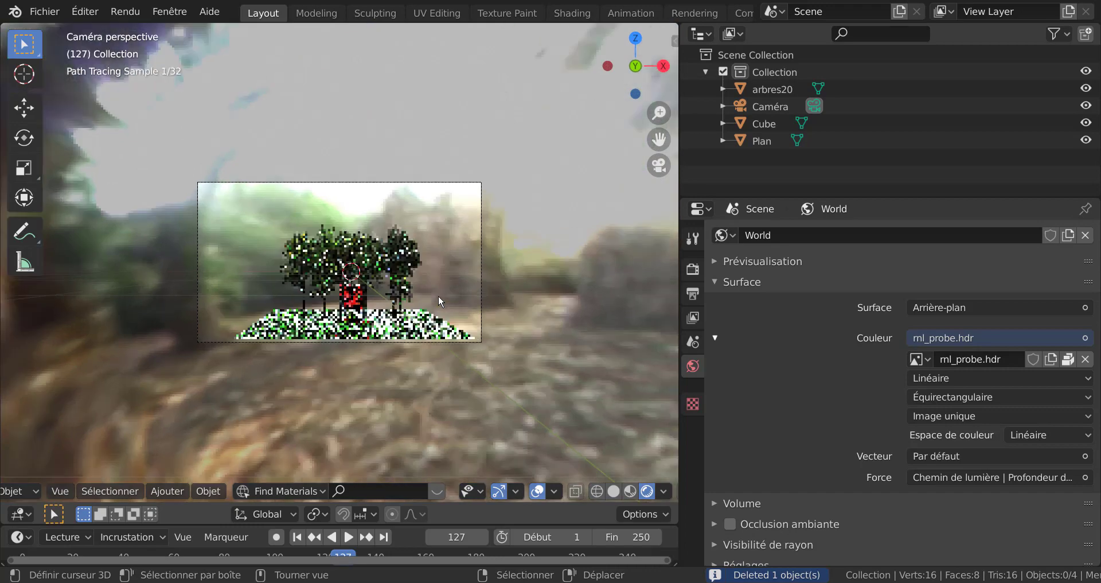
# Step: Toggle the world's ambient occlusion on and off, and review the world settings and the render engine
pyautogui.click(729, 524)
pyautogui.click(730, 524)
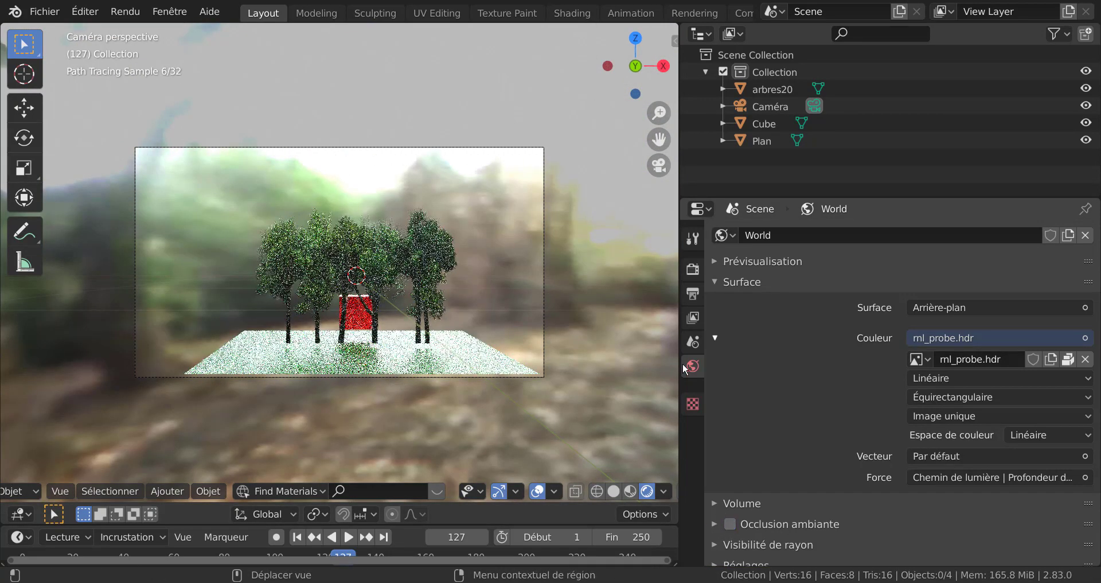
pyautogui.scroll(-2, 766, 469)
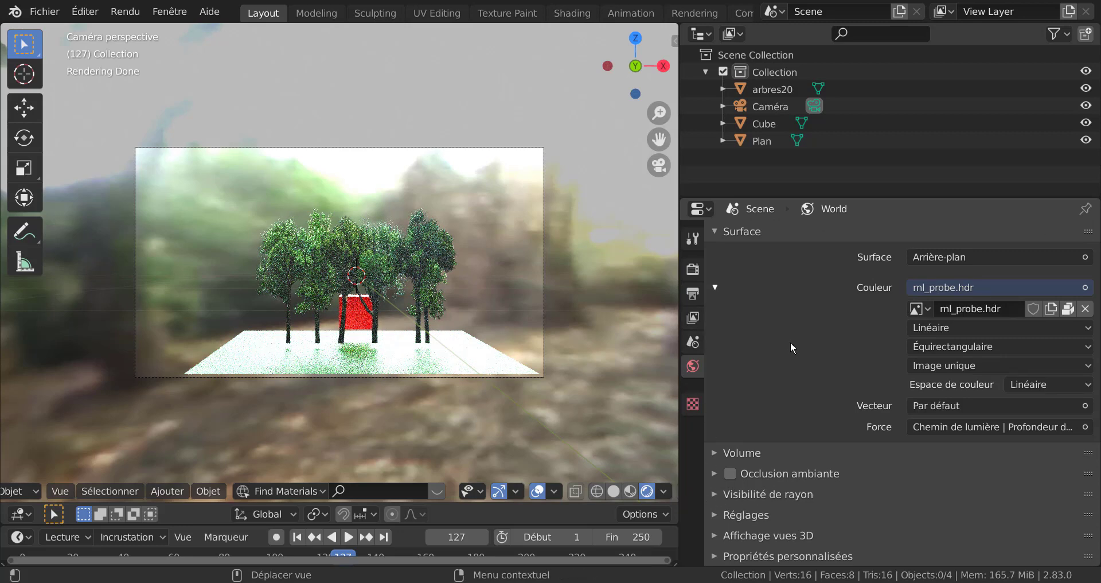
pyautogui.scroll(2, 800, 368)
pyautogui.click(690, 270)
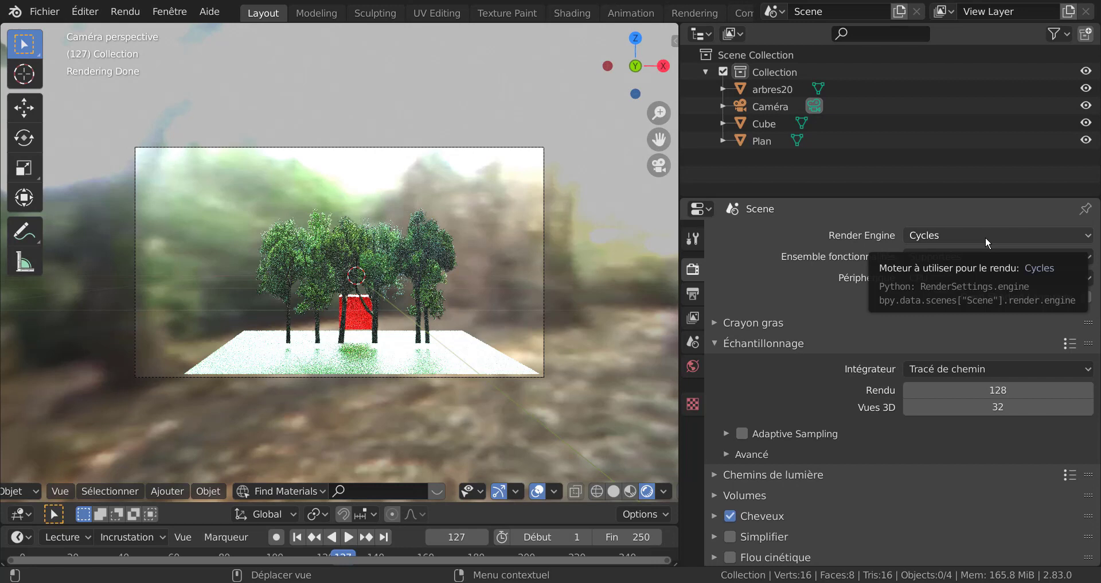
pyautogui.click(692, 367)
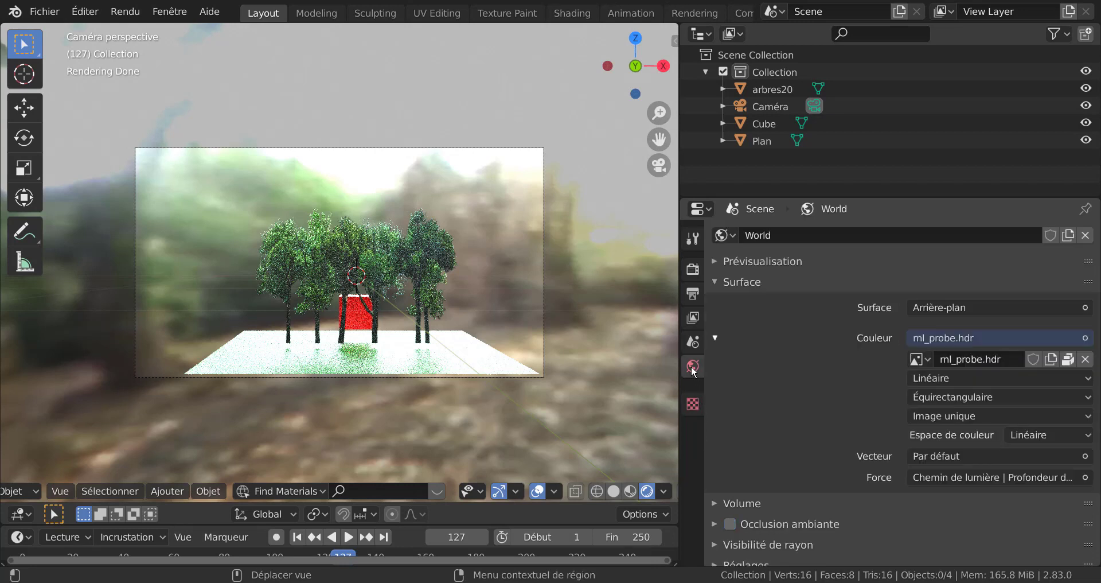
# Step: Set the world's Strength input to Chemin de lumière | Longueur de rayon and its Vector input to Coordonnées de texture | Générée
pyautogui.scroll(-3, 791, 428)
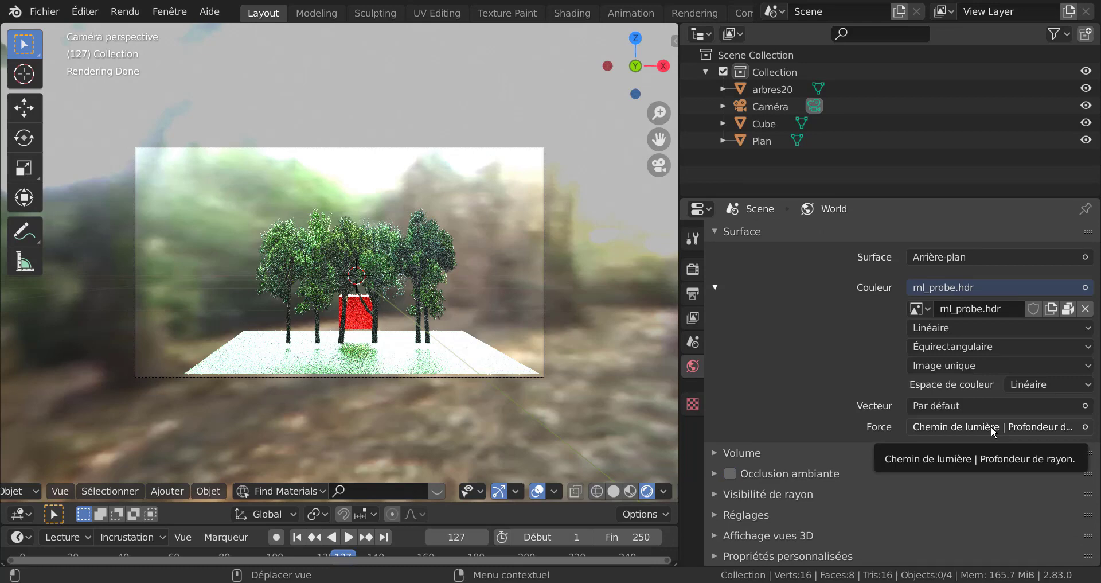
pyautogui.click(994, 428)
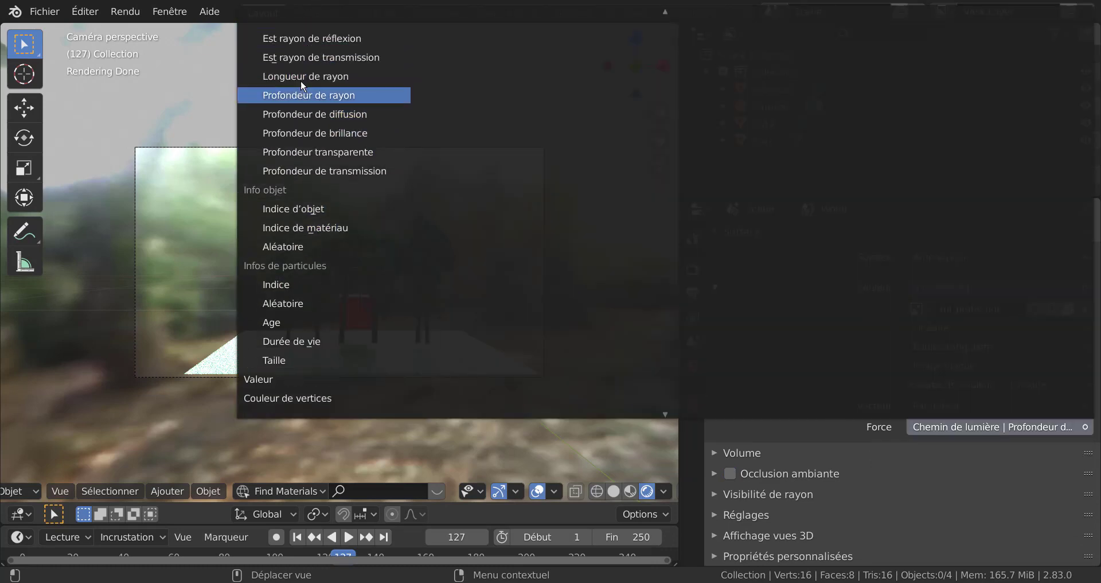
pyautogui.click(302, 95)
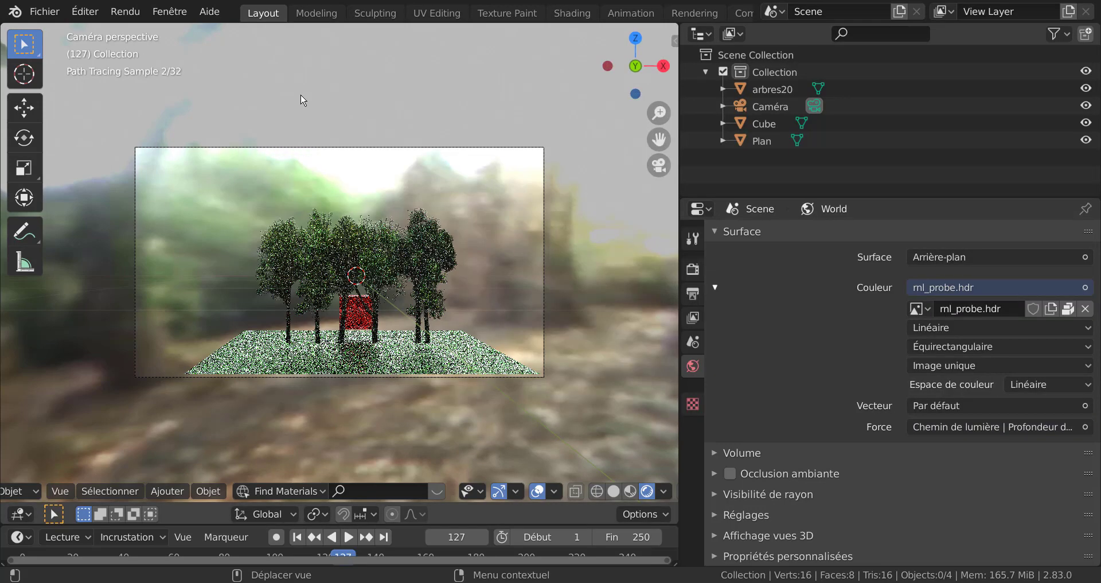
pyautogui.click(991, 430)
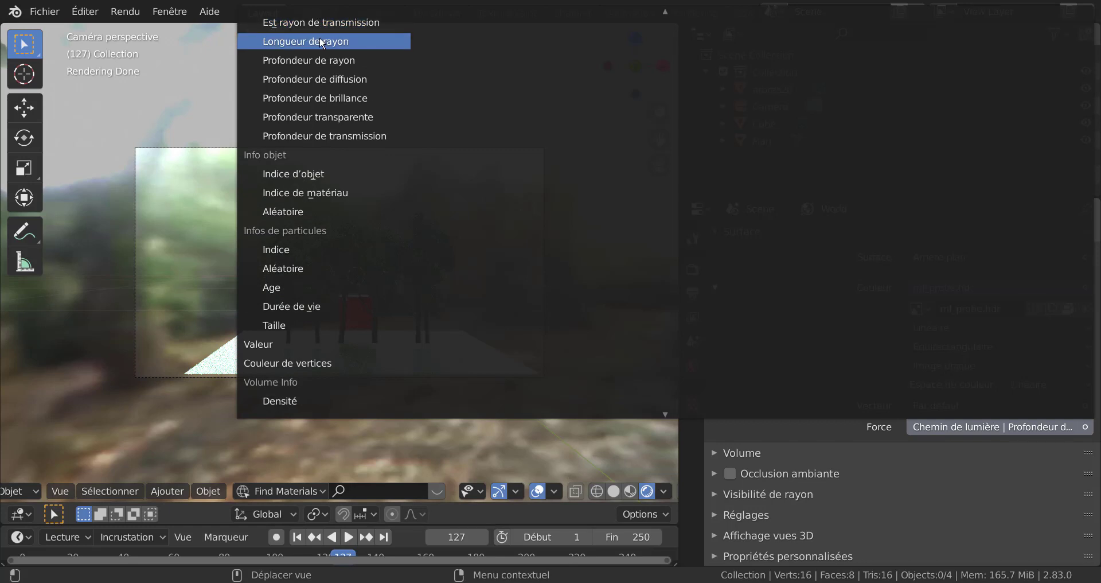
pyautogui.click(319, 37)
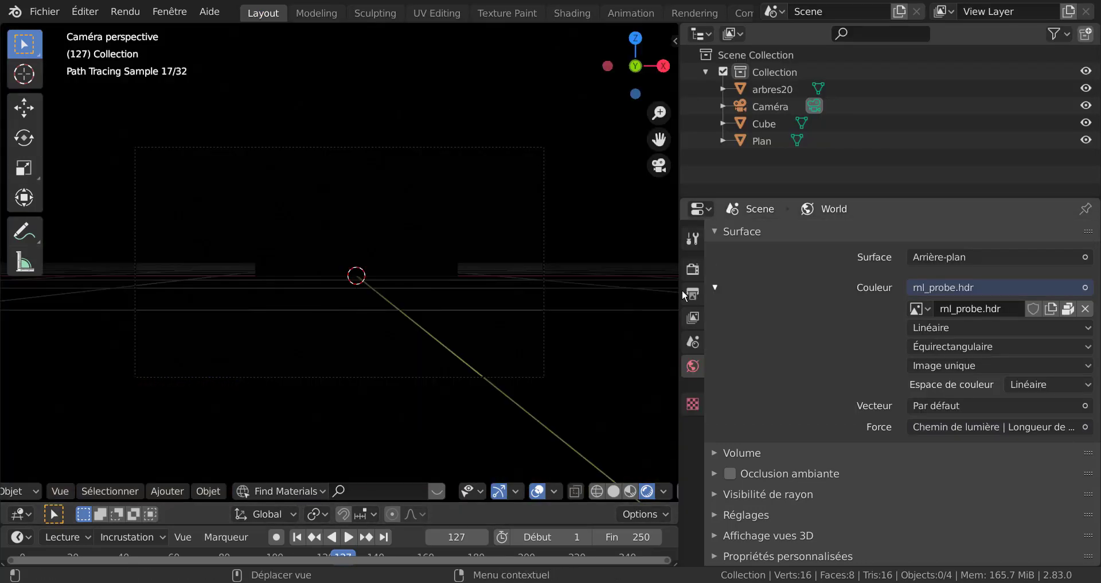
pyautogui.scroll(-3, 469, 315)
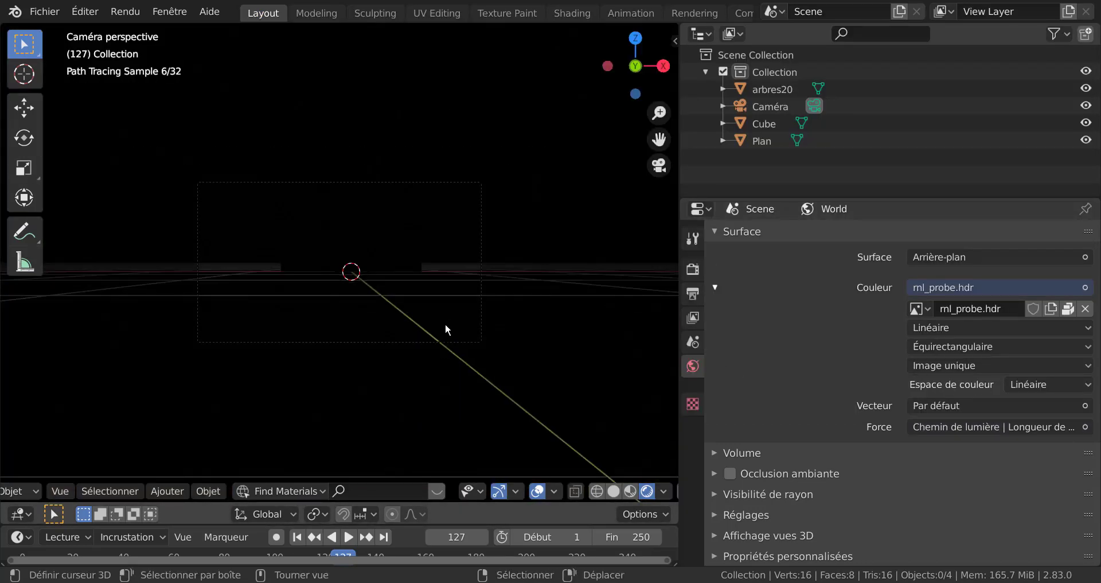
pyautogui.moveTo(445, 323); pyautogui.dragTo(466, 329, button='middle')
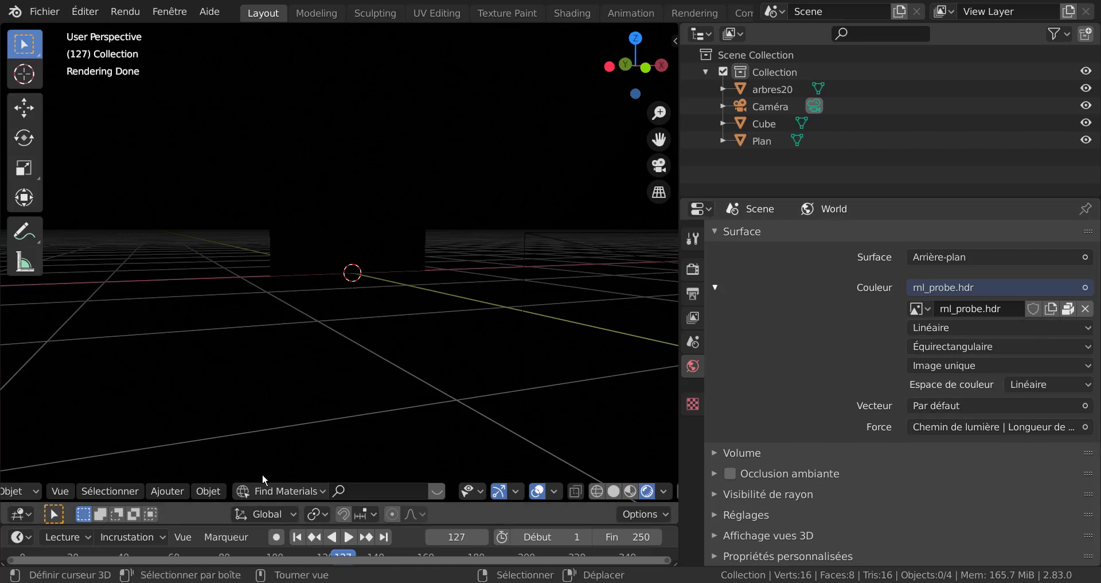
pyautogui.click(951, 408)
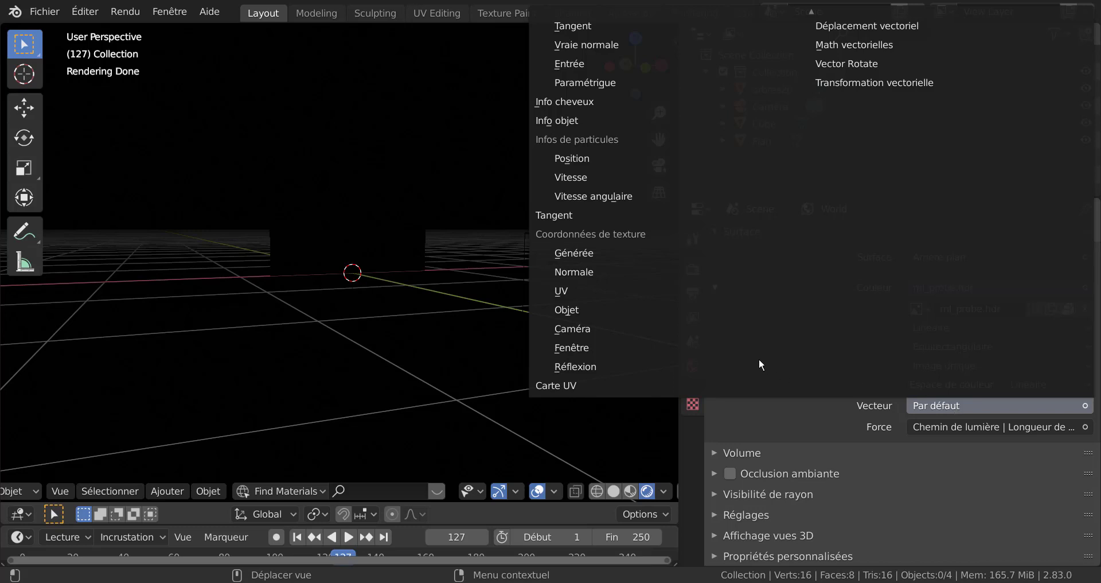
pyautogui.click(582, 253)
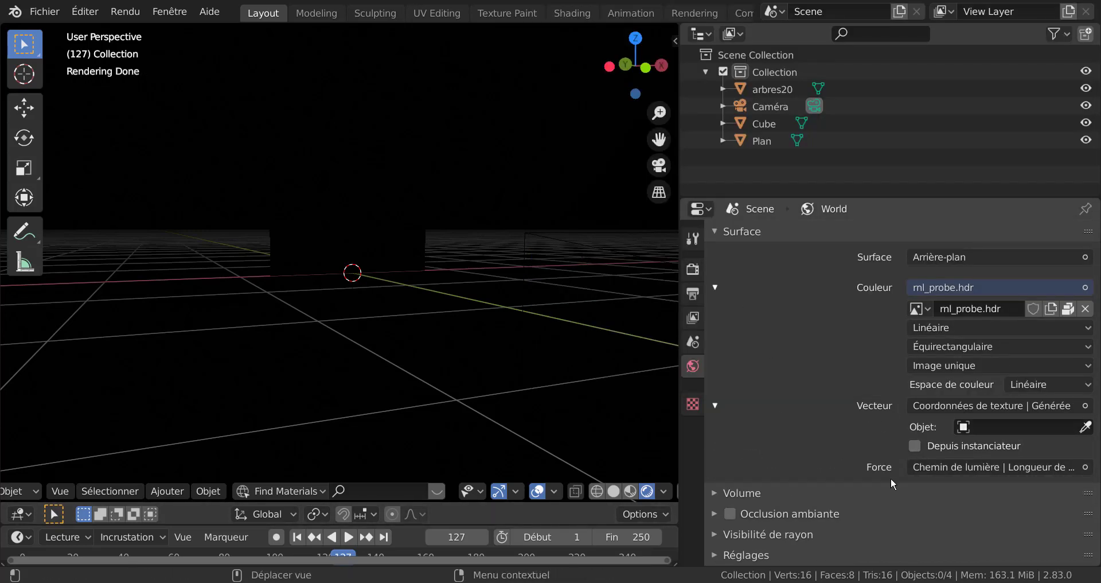
# Step: Add a Point light to the scene and move it slightly up and away from the trees
pyautogui.click(167, 488)
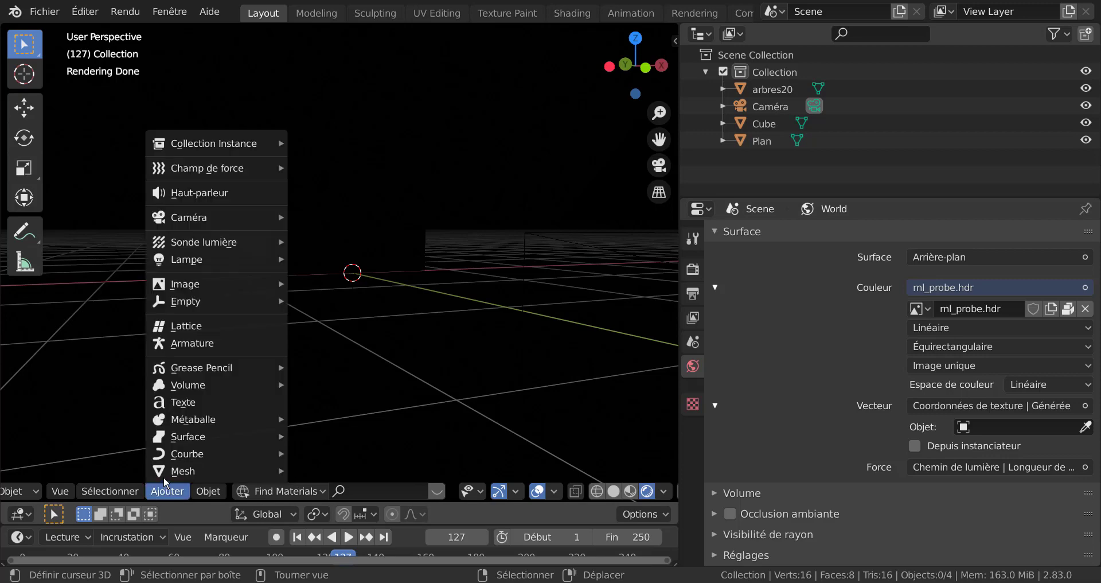
pyautogui.moveTo(161, 261)
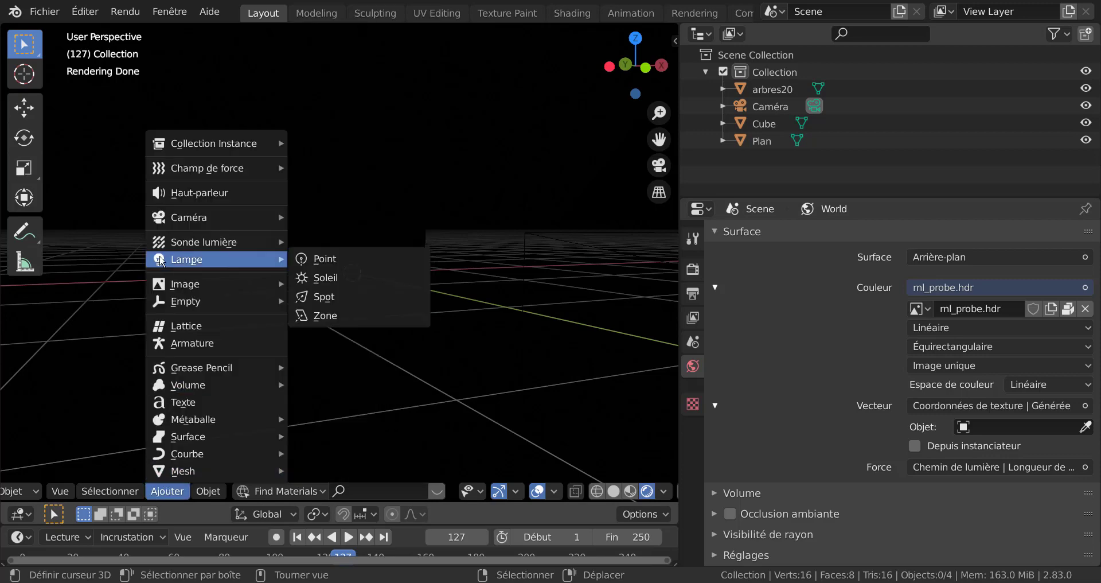
pyautogui.click(316, 263)
pyautogui.moveTo(378, 304); pyautogui.dragTo(458, 353, button='middle')
pyautogui.press('g')
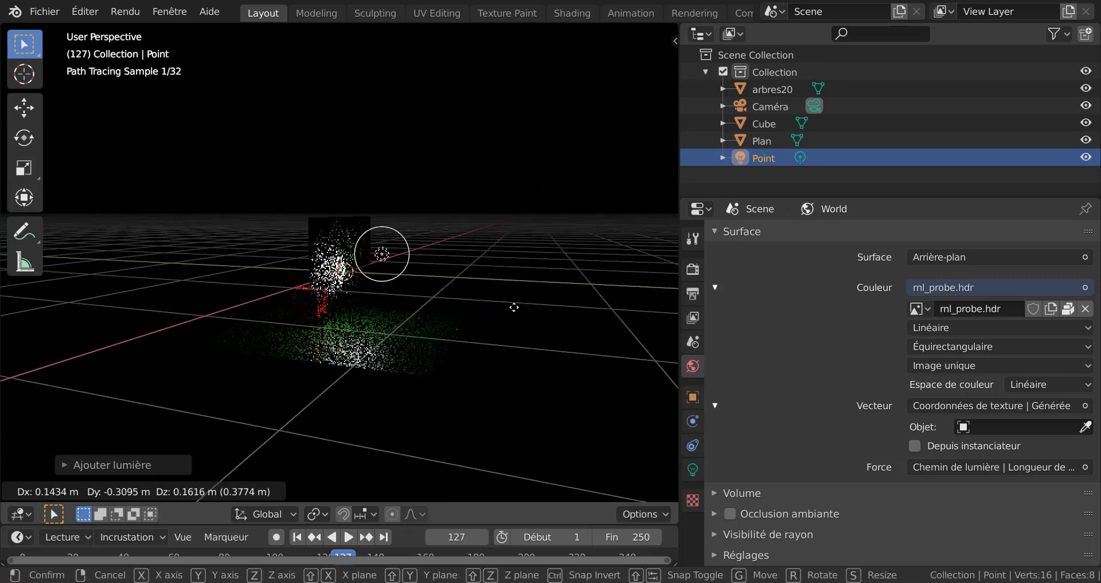
pyautogui.click(513, 307)
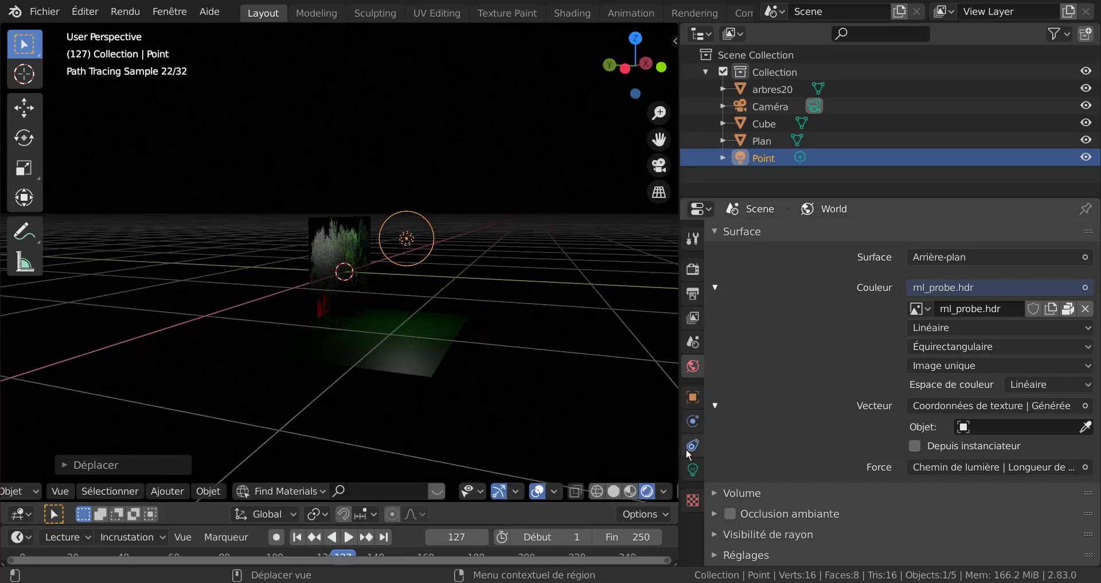
# Step: Raise the new Point light's power to 41.1 W and view the trees from the front
pyautogui.click(693, 468)
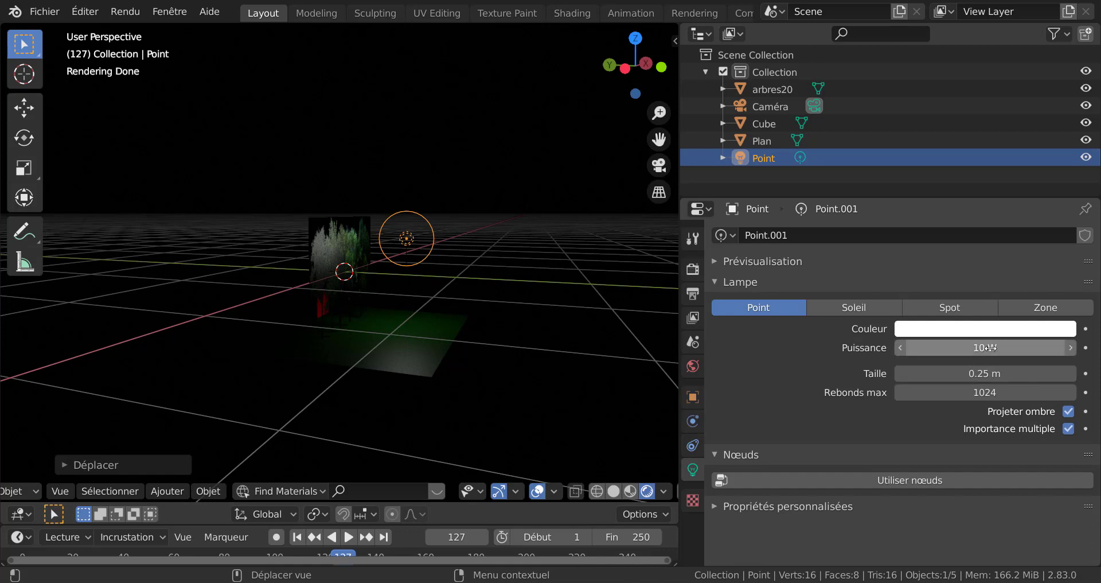
pyautogui.moveTo(977, 348); pyautogui.dragTo(1039, 349)
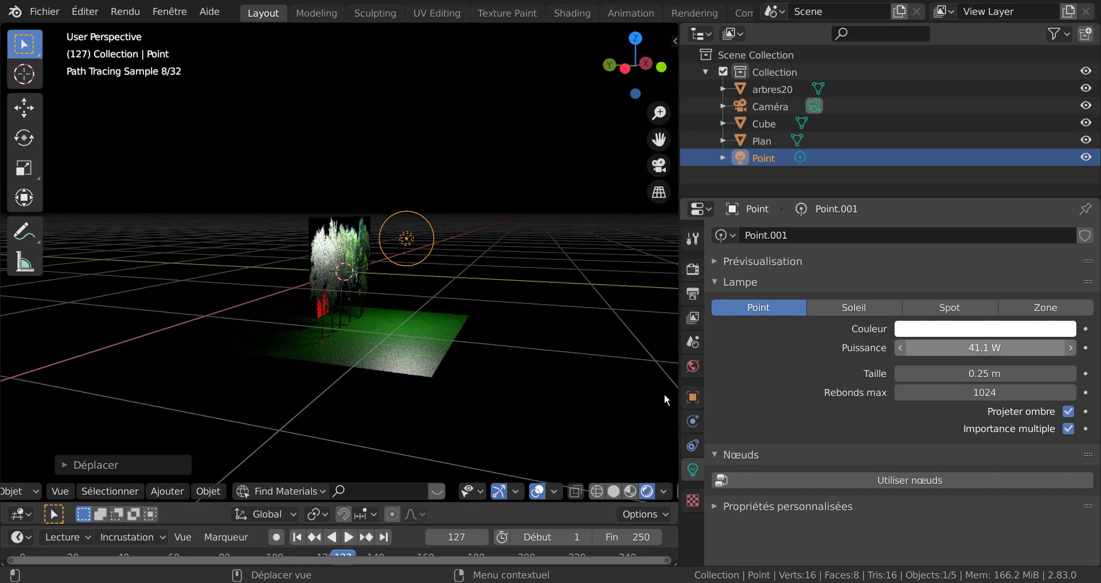
pyautogui.moveTo(373, 410); pyautogui.dragTo(413, 412, button='middle')
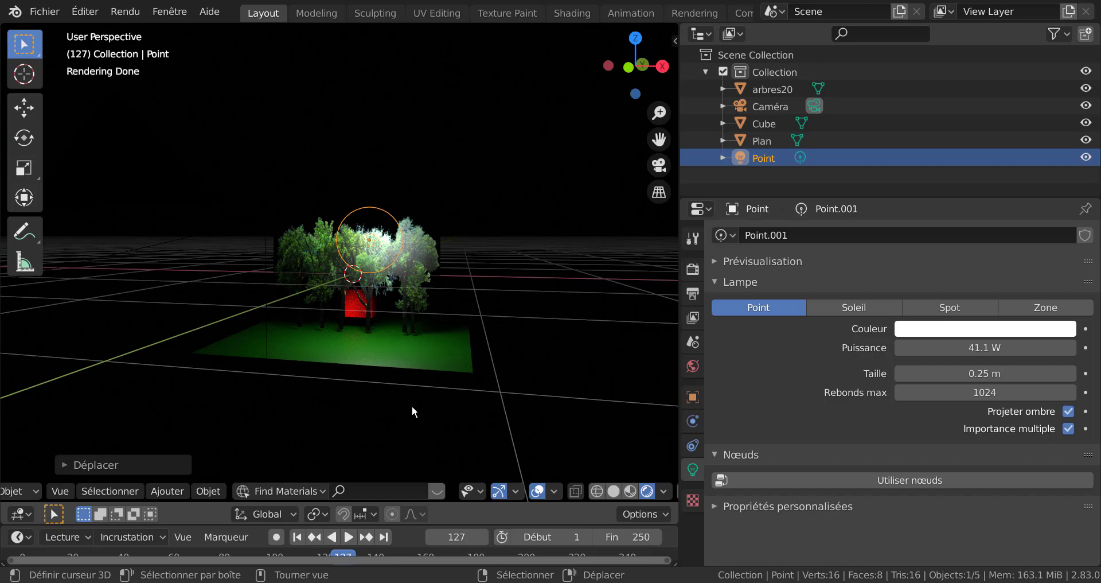
# Step: Move the Point light higher and farther in front of the trees, and set its power to 49.2 W
pyautogui.moveTo(412, 411)
pyautogui.mouseDown(button='middle')
pyautogui.moveTo(533, 388)
pyautogui.moveTo(506, 401)
pyautogui.mouseUp(button='middle')
pyautogui.press('g')
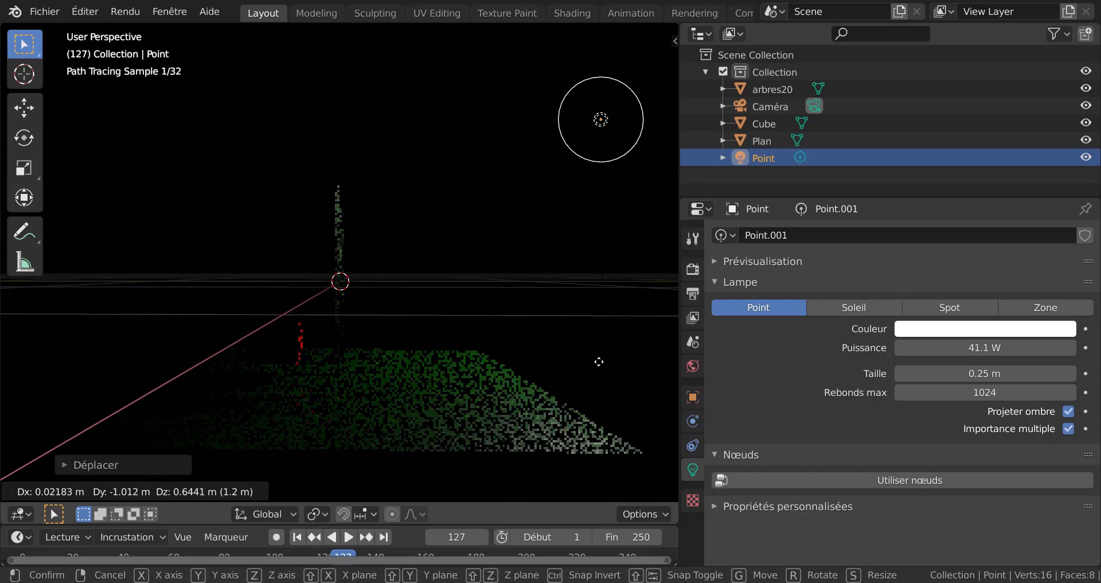
pyautogui.click(507, 364)
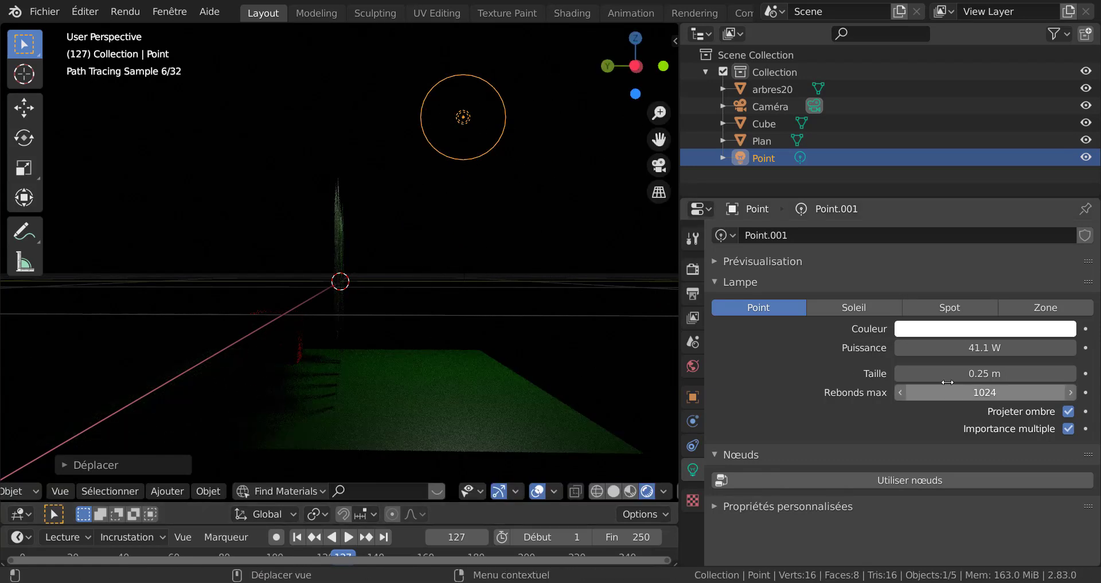
pyautogui.moveTo(985, 348); pyautogui.dragTo(1017, 347)
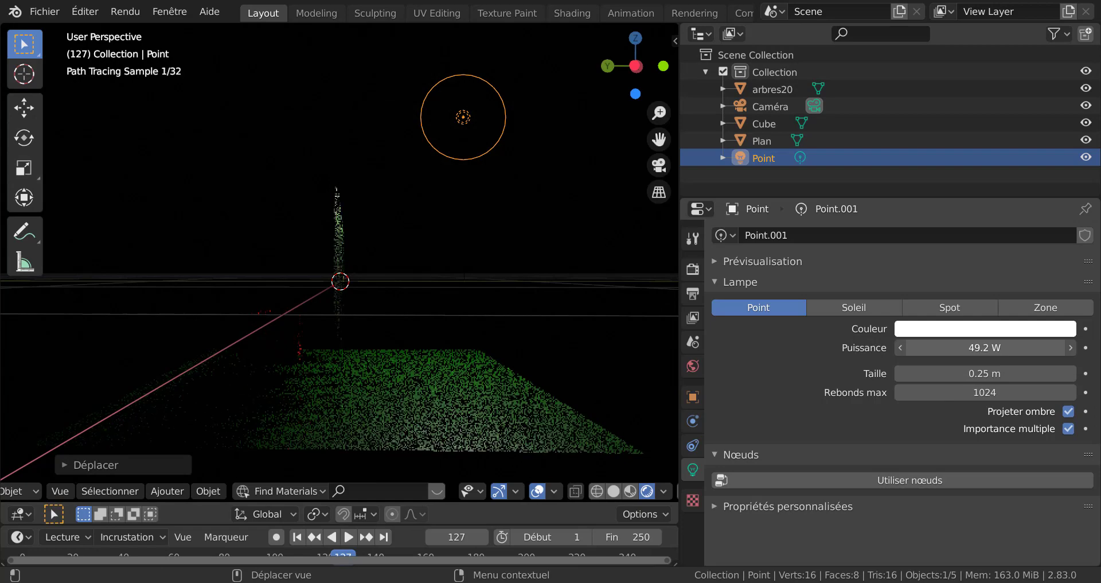
# Step: Lower the Point light until it sits in front of the middle of the trees
pyautogui.moveTo(595, 364); pyautogui.dragTo(453, 361, button='middle')
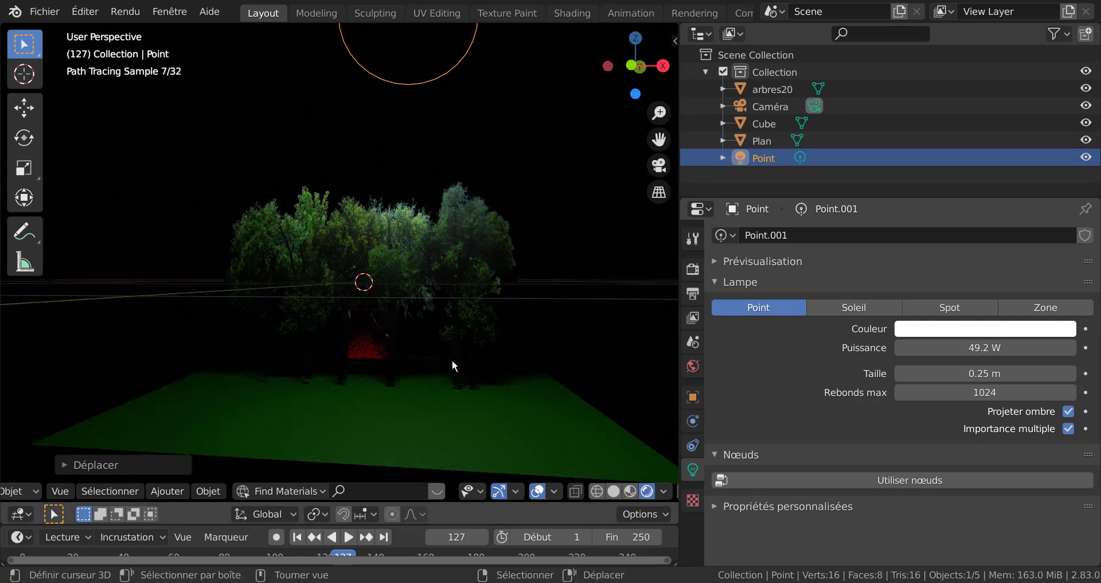
pyautogui.scroll(-4, 450, 355)
pyautogui.press('g')
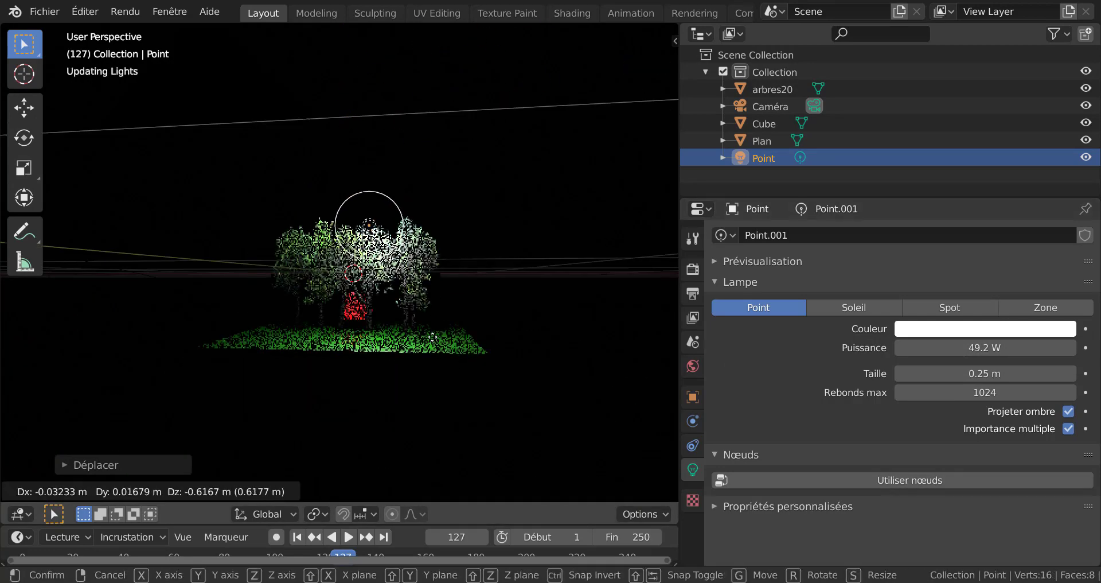
pyautogui.click(422, 381)
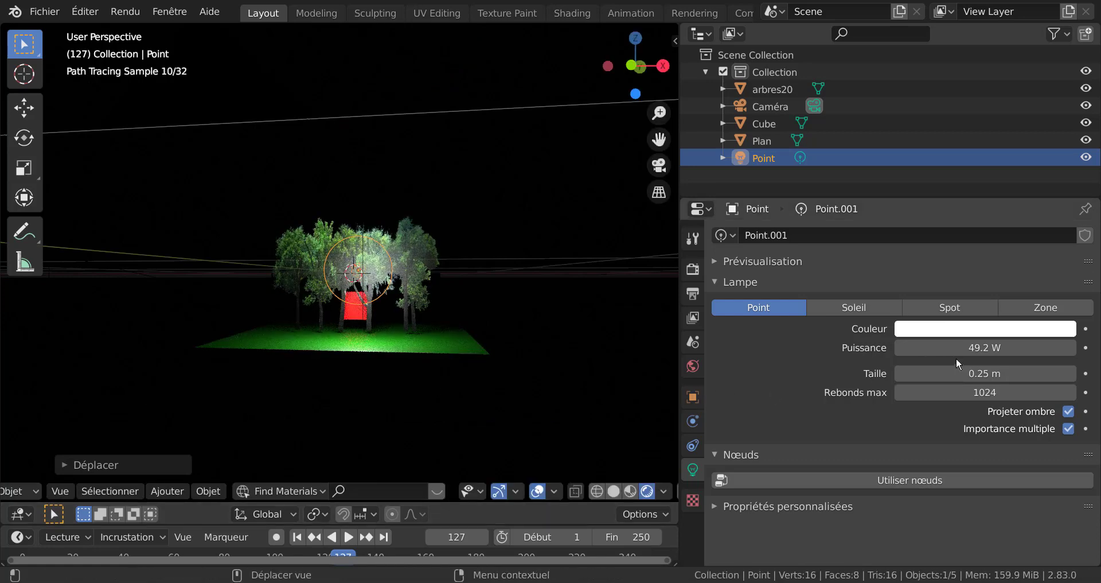
# Step: Tint the Point light a slightly darkened light green with hue 0.317 and saturation 0.316, and set its power to 52.1 W
pyautogui.click(966, 329)
pyautogui.click(968, 153)
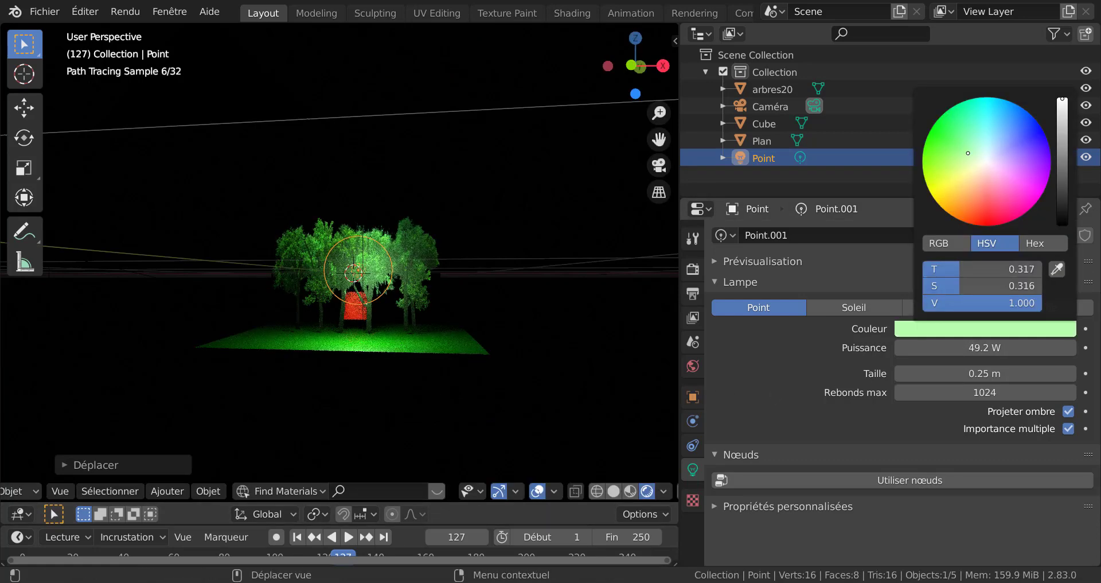
pyautogui.moveTo(1055, 100); pyautogui.dragTo(1062, 128)
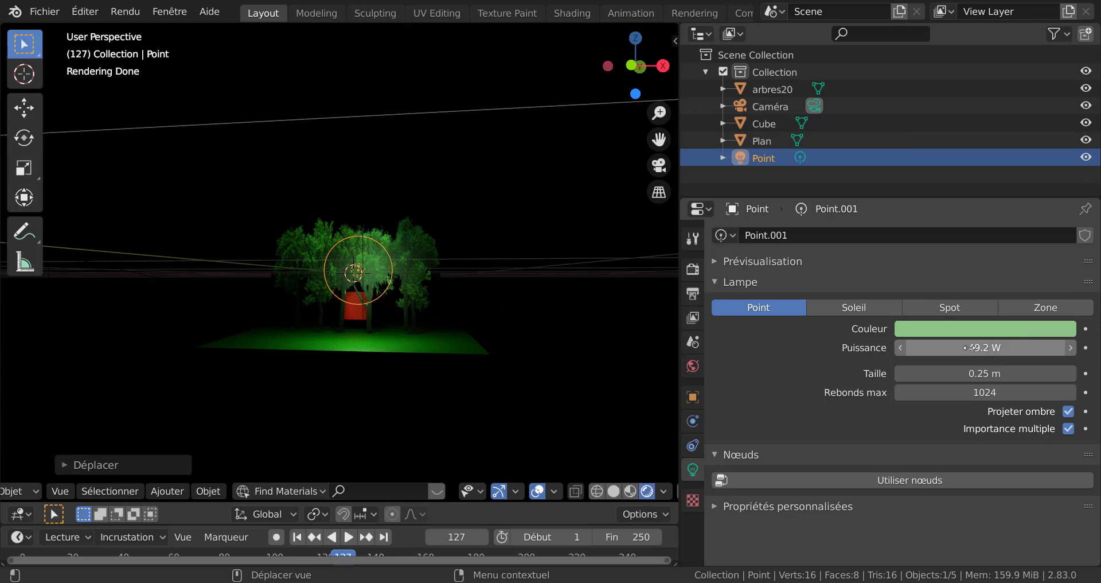
pyautogui.moveTo(994, 348)
pyautogui.mouseDown()
pyautogui.moveTo(966, 347)
pyautogui.moveTo(1003, 347)
pyautogui.mouseUp()
# Step: Change the light's type to Soleil and move it higher and farther away from the trees
pyautogui.click(889, 311)
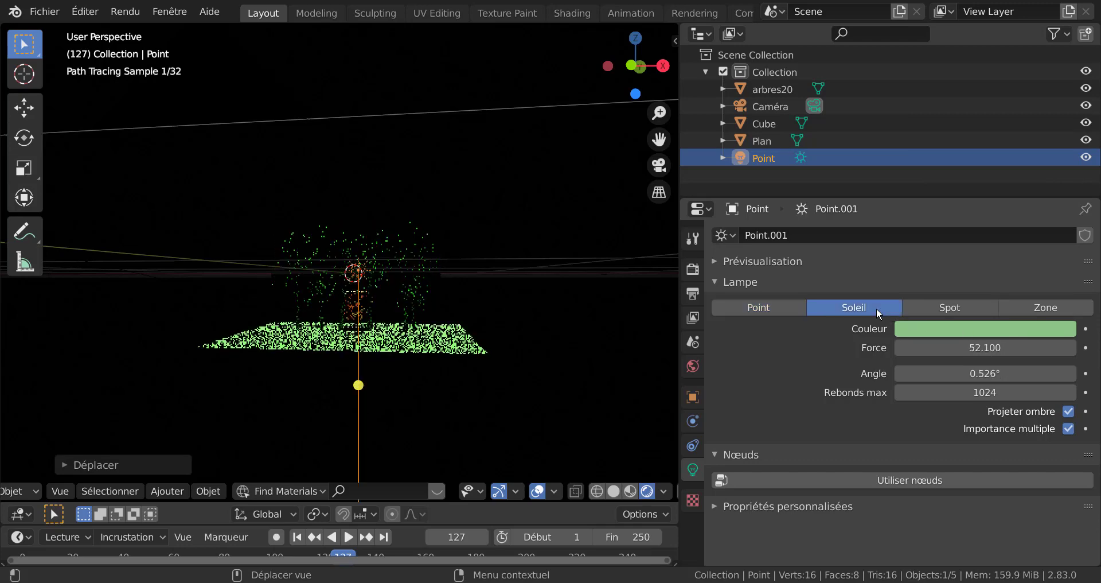
pyautogui.moveTo(518, 361); pyautogui.dragTo(17, 321, button='middle')
pyautogui.moveTo(456, 345); pyautogui.dragTo(448, 338, button='middle')
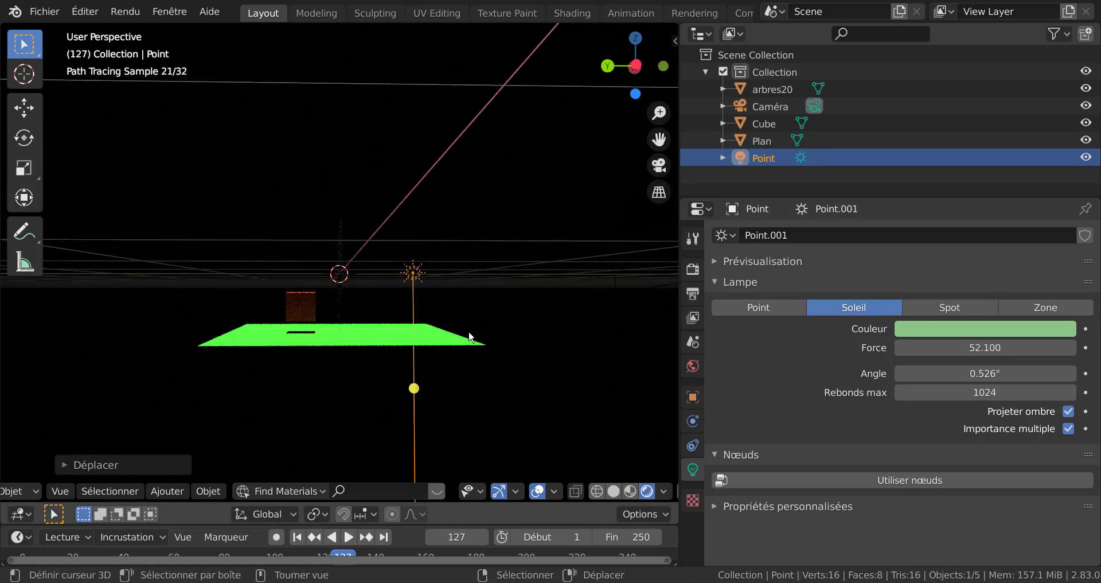
pyautogui.press('g')
pyautogui.click(514, 197)
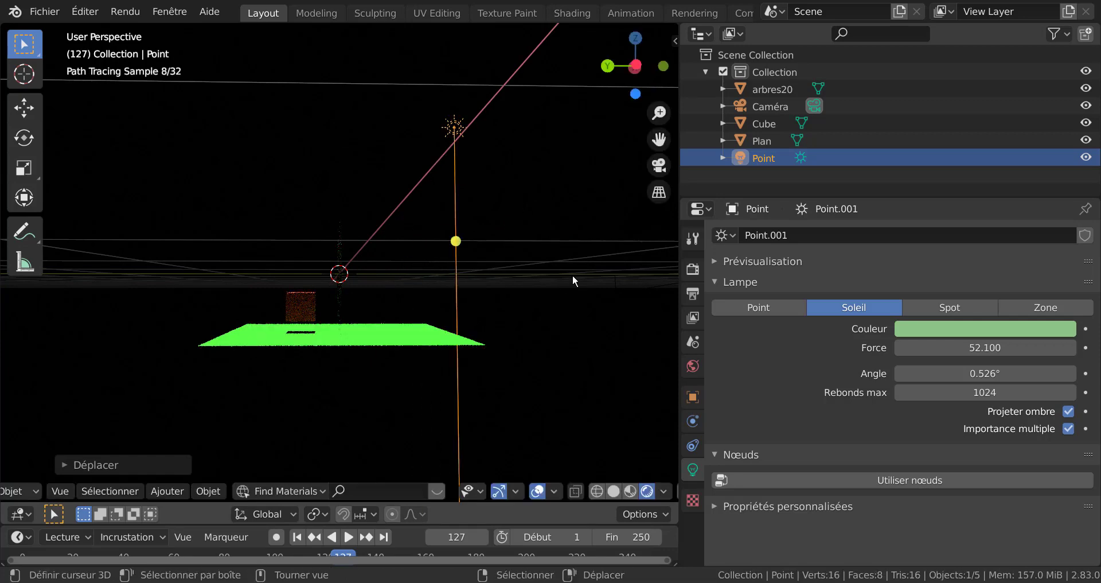
# Step: Rotate the Soleil light so its beam falls at an angle onto the trees and the ground plane
pyautogui.press('r')
pyautogui.click(462, 326)
pyautogui.moveTo(462, 326); pyautogui.dragTo(339, 369, button='middle')
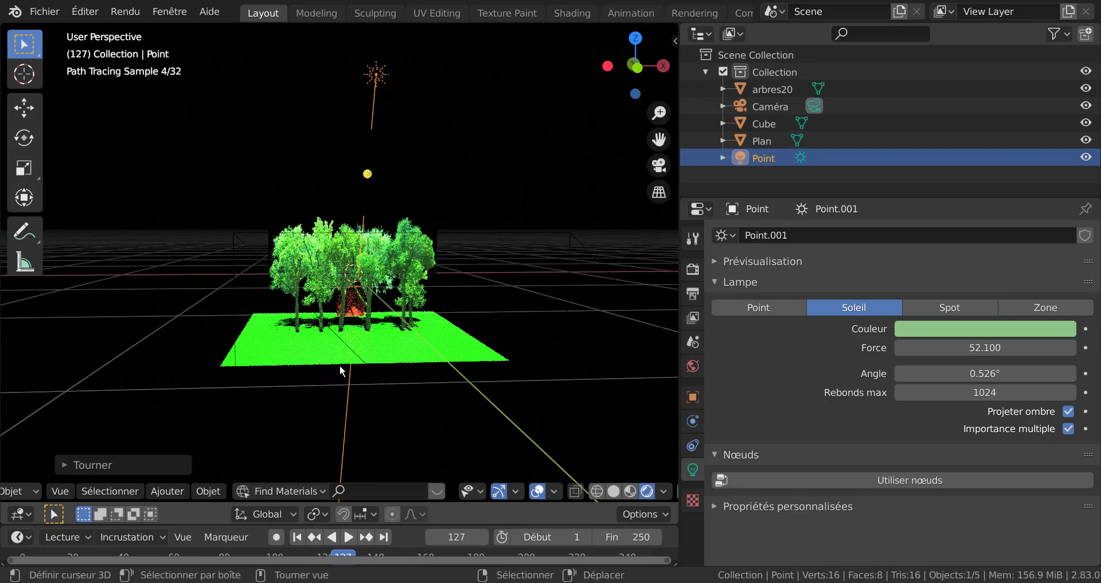
pyautogui.click(371, 80)
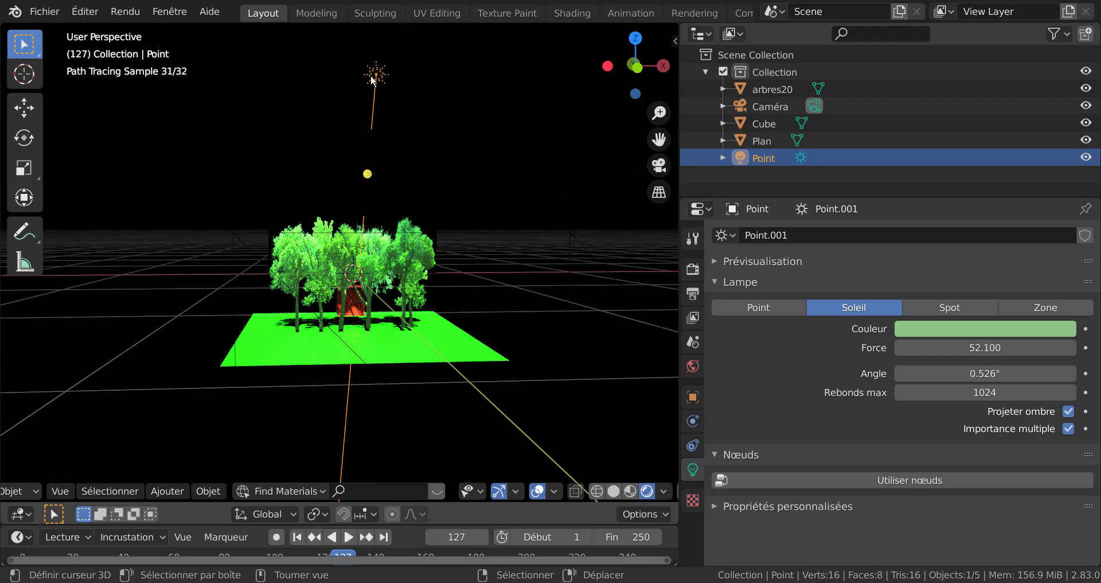
pyautogui.moveTo(405, 158); pyautogui.dragTo(465, 119, button='middle')
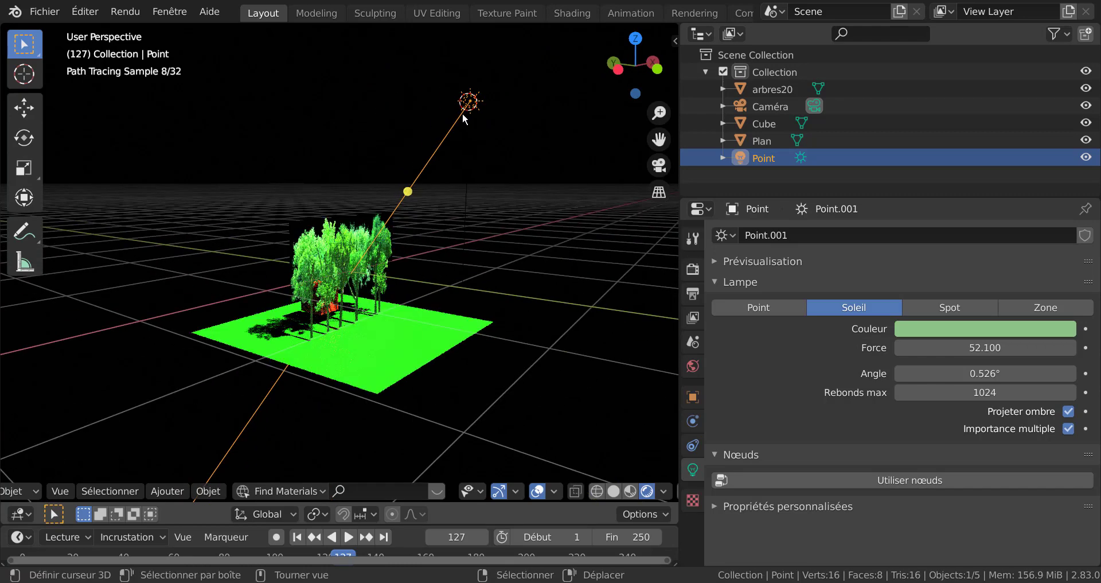
# Step: Delete the Soleil light and add a Plan mesh in its place above the scene
pyautogui.press('x')
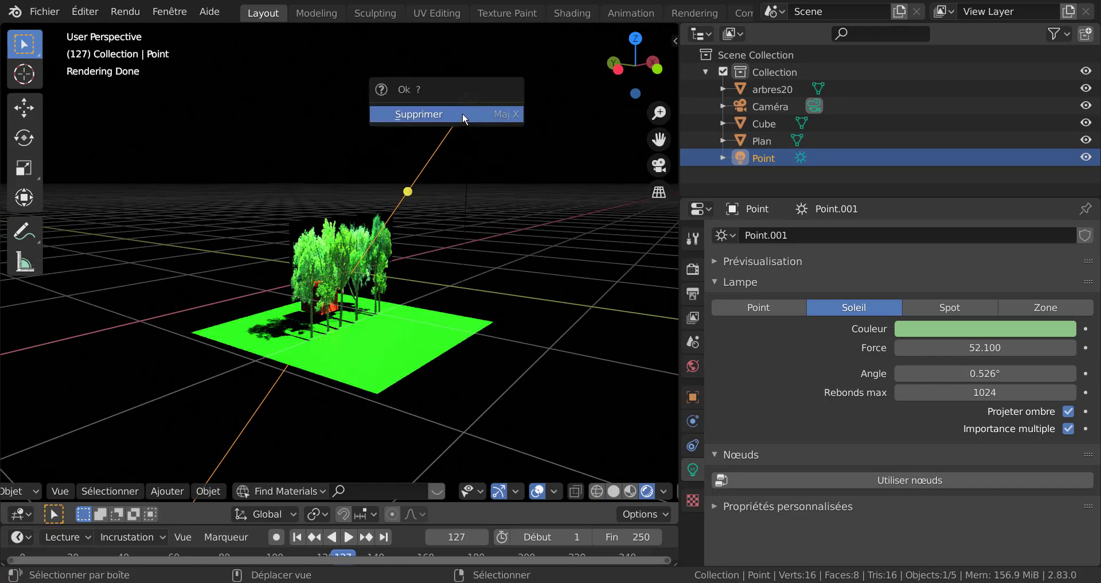
pyautogui.click(463, 117)
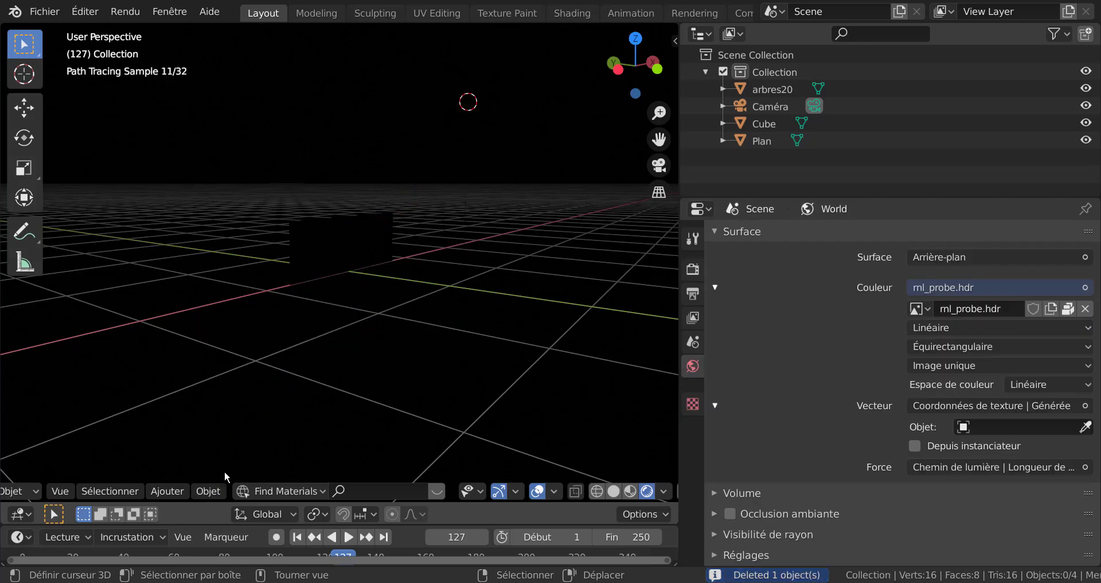
pyautogui.click(179, 492)
pyautogui.moveTo(182, 465)
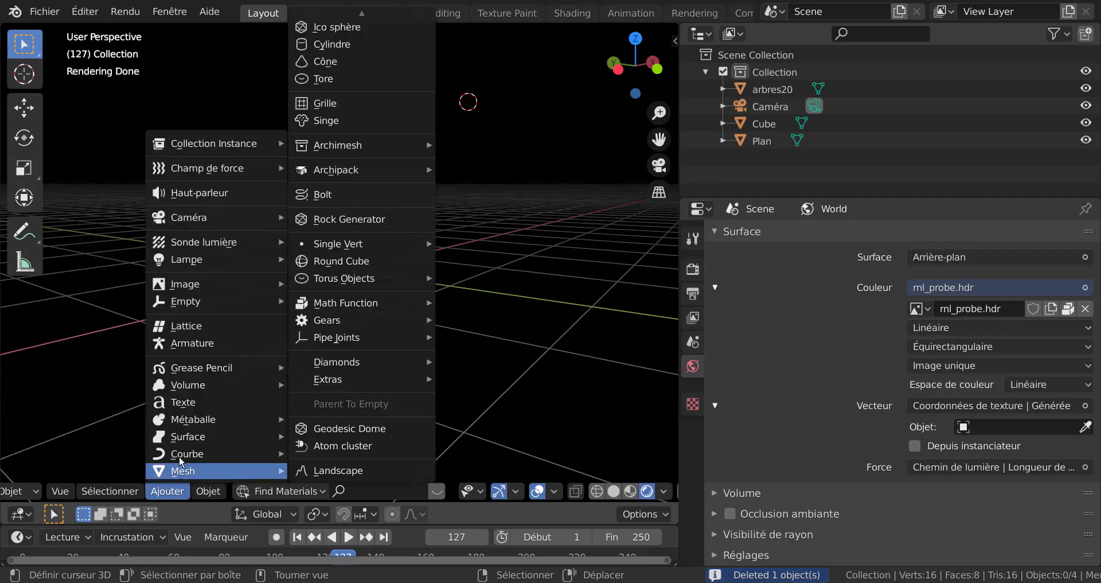
pyautogui.click(324, 18)
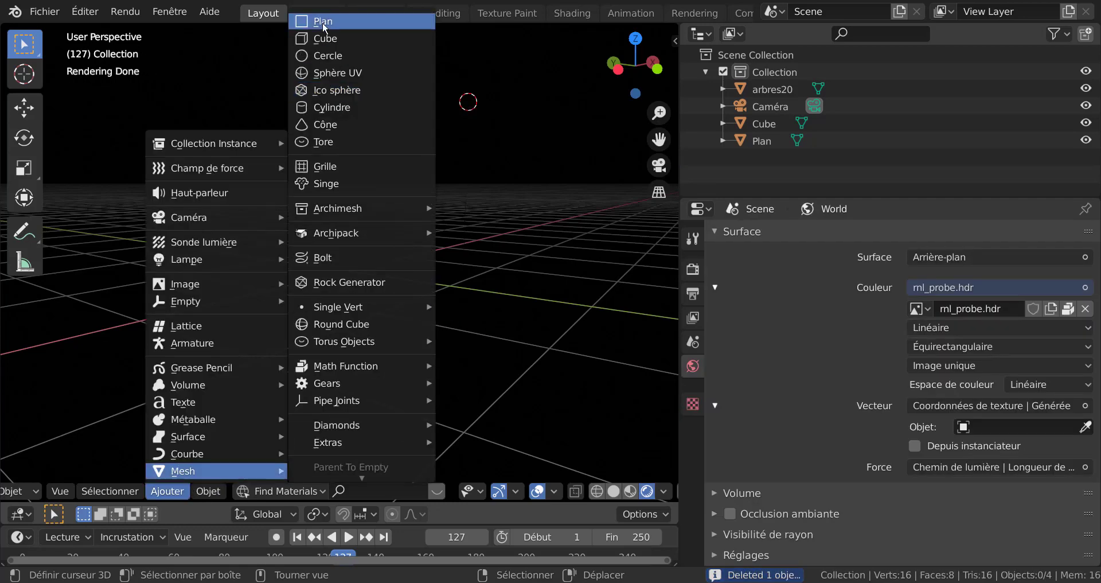
pyautogui.moveTo(419, 258); pyautogui.dragTo(463, 257, button='middle')
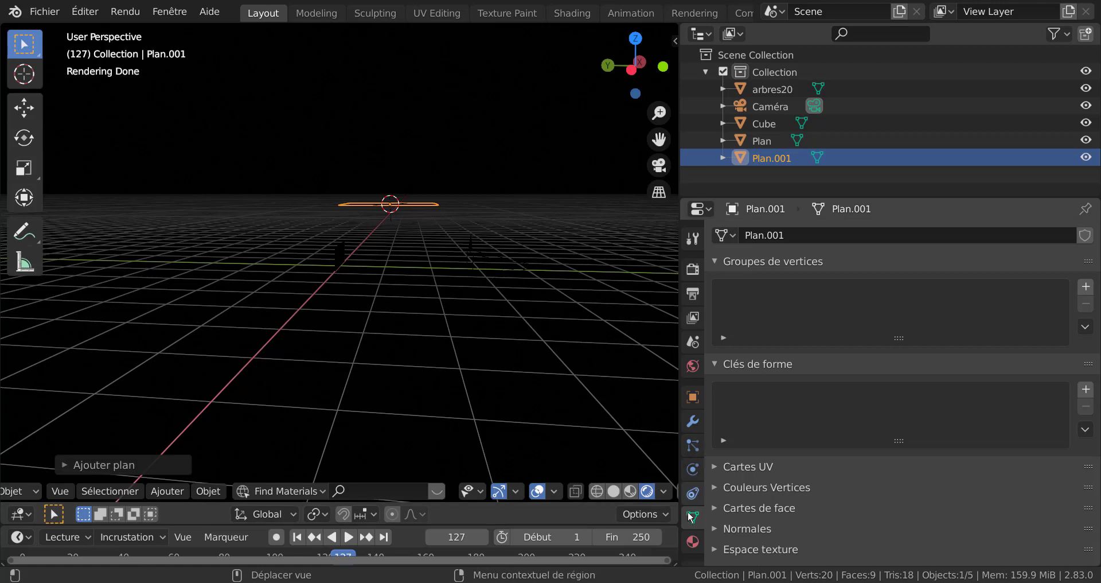
# Step: Give the new plane a new material with an Émission surface and set its strength to 14
pyautogui.click(693, 539)
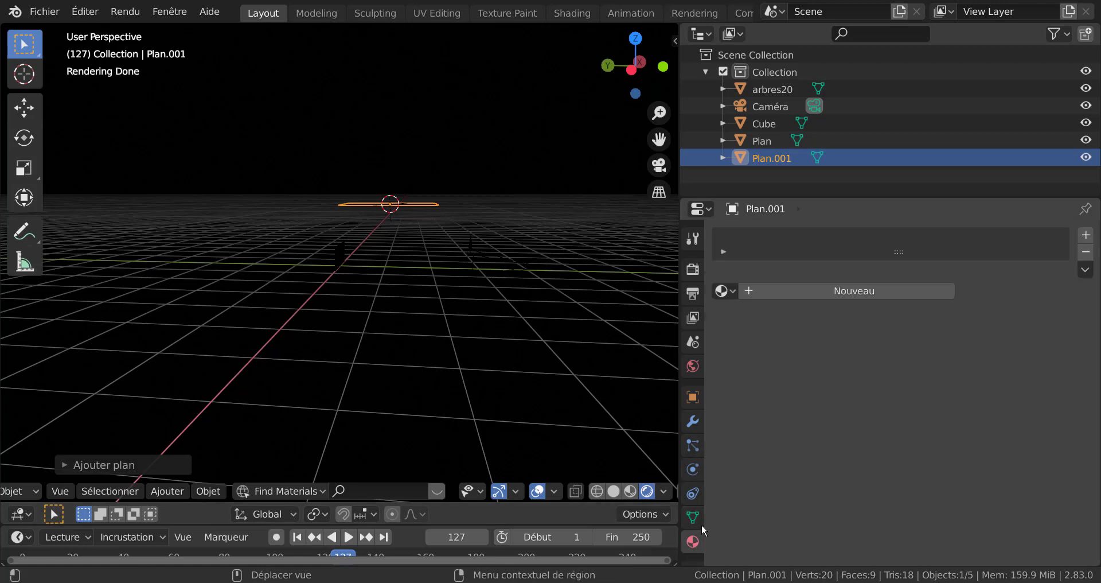
pyautogui.click(844, 290)
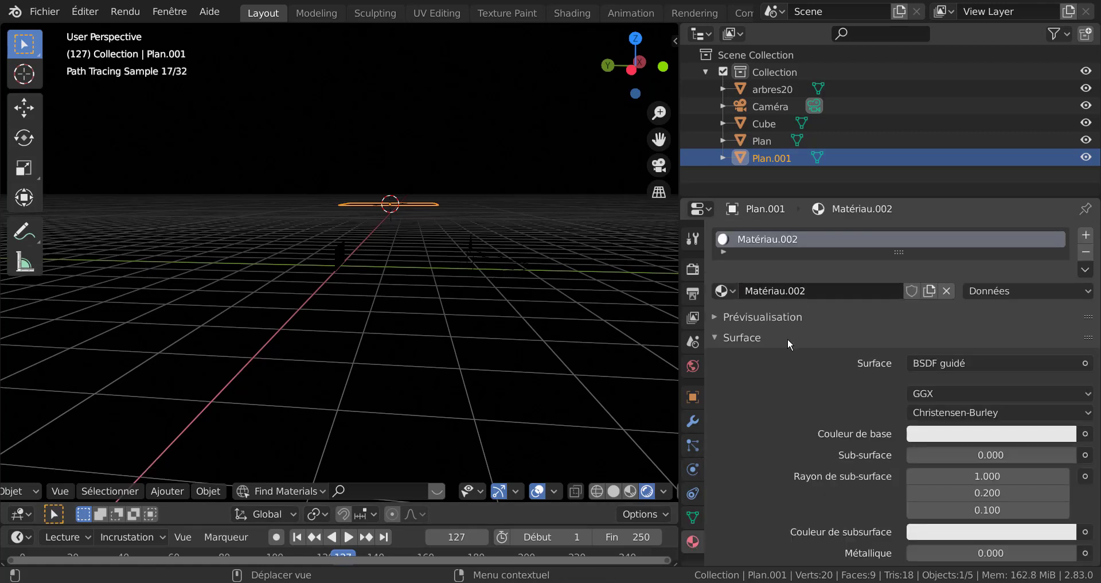
pyautogui.click(1018, 367)
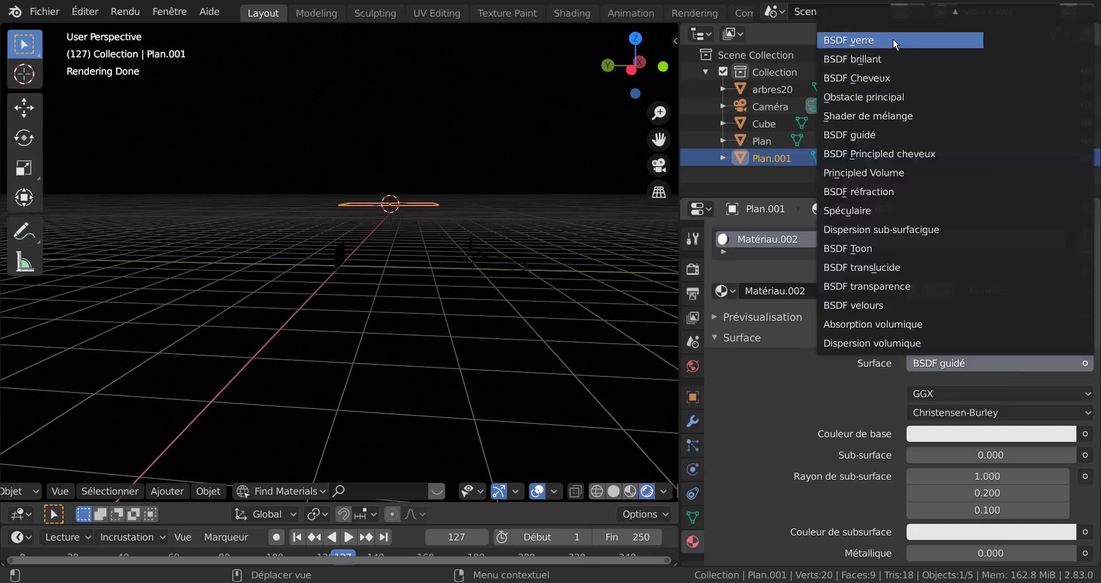
pyautogui.scroll(5, 896, 44)
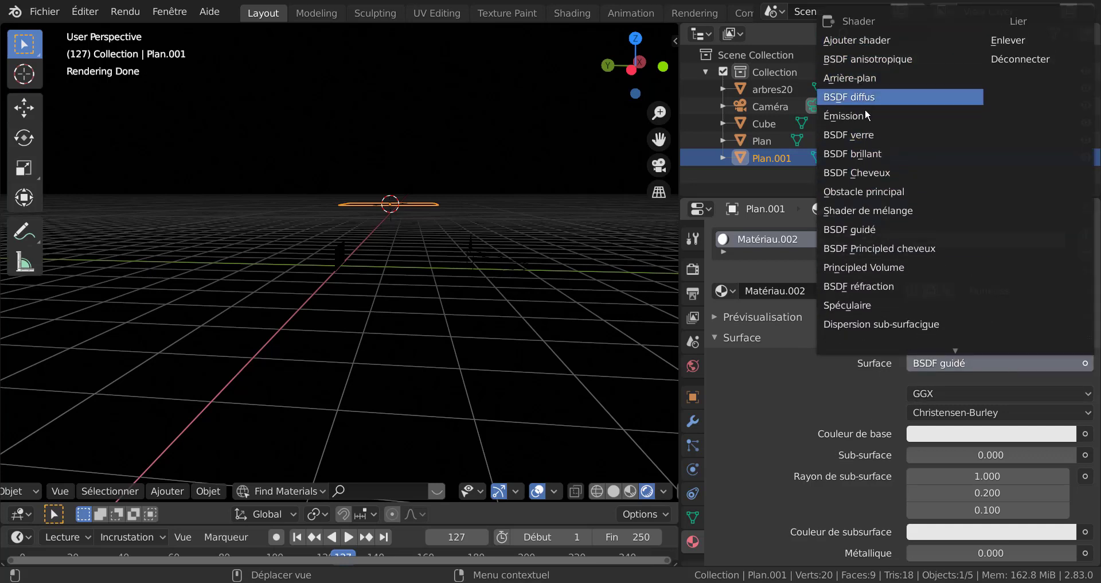
pyautogui.click(865, 116)
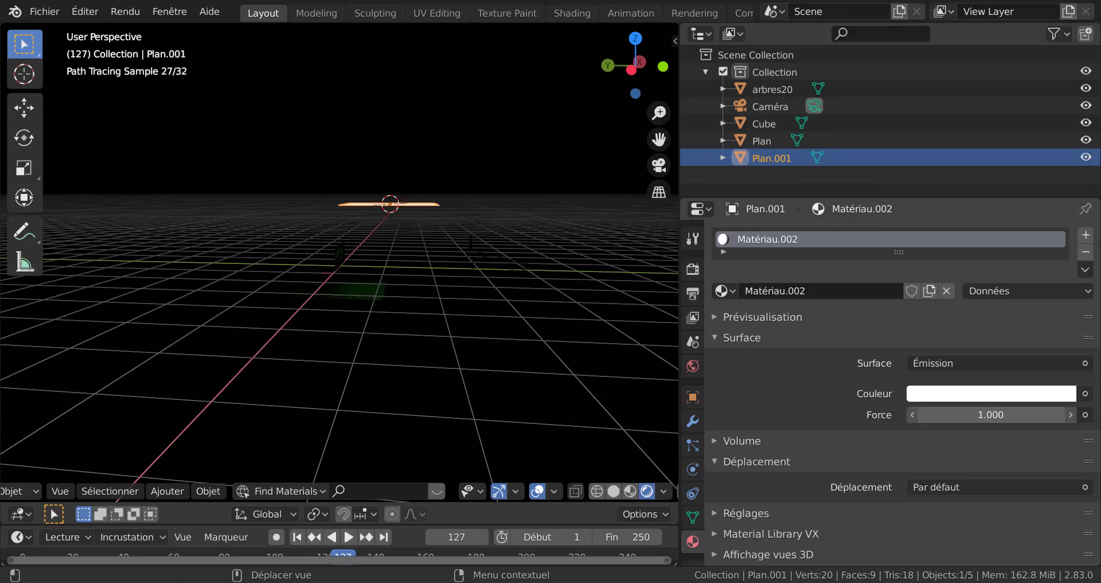
pyautogui.moveTo(991, 414); pyautogui.dragTo(1032, 414)
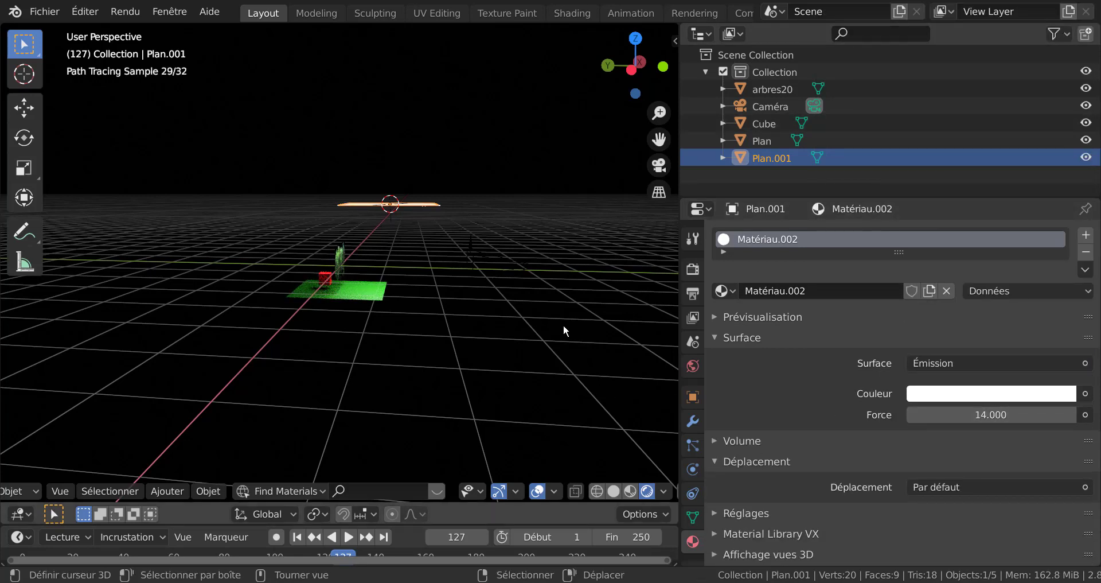
# Step: Rotate the emissive plane so that it tilts toward the trees
pyautogui.press('r')
pyautogui.click(396, 404)
pyautogui.moveTo(396, 404); pyautogui.dragTo(349, 413, button='middle')
pyautogui.scroll(8, 347, 410)
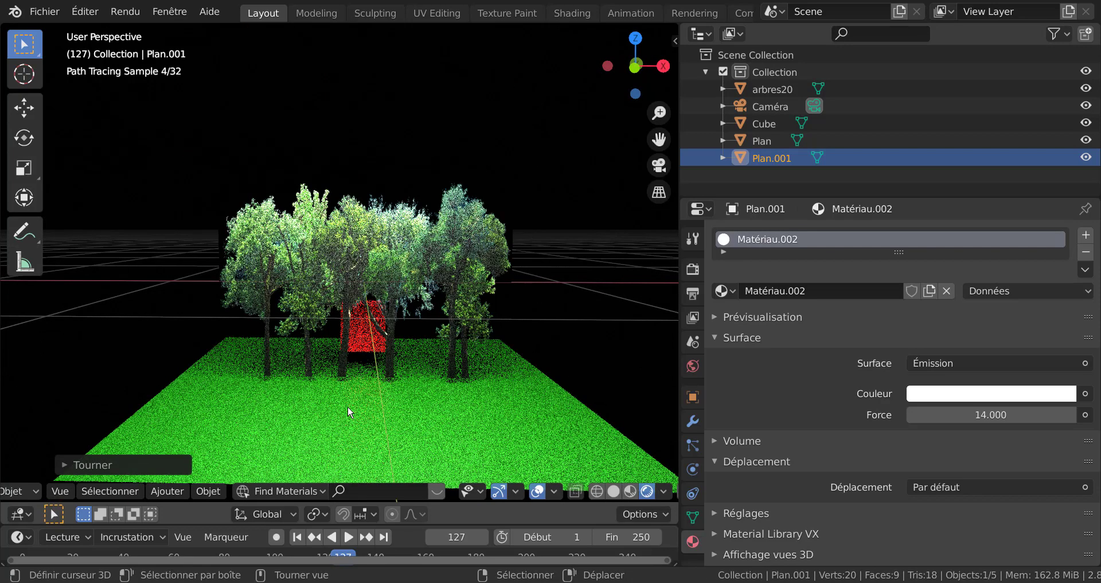
# Step: Show the scene through the camera and set the plane's emission strength to 7.1
pyautogui.press('KP_0')
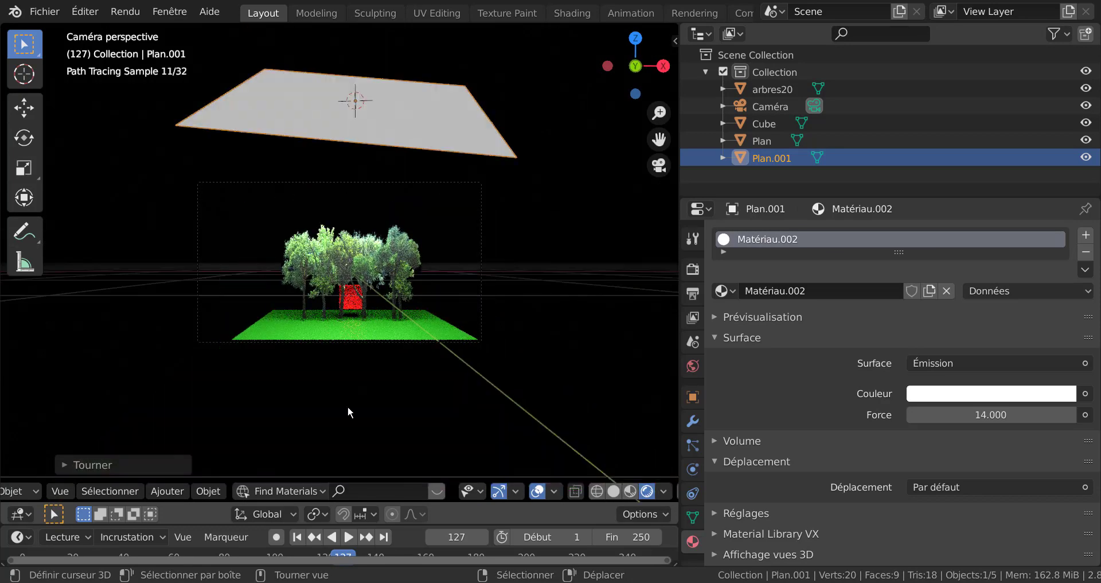
pyautogui.scroll(5, 348, 411)
pyautogui.scroll(-1, 347, 411)
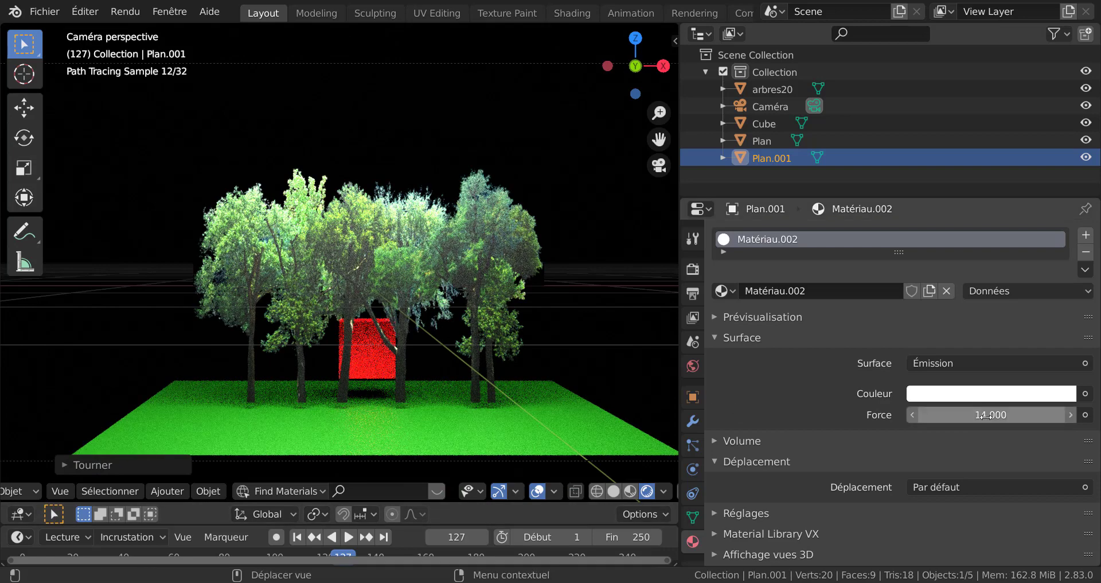
pyautogui.moveTo(986, 417); pyautogui.dragTo(946, 416)
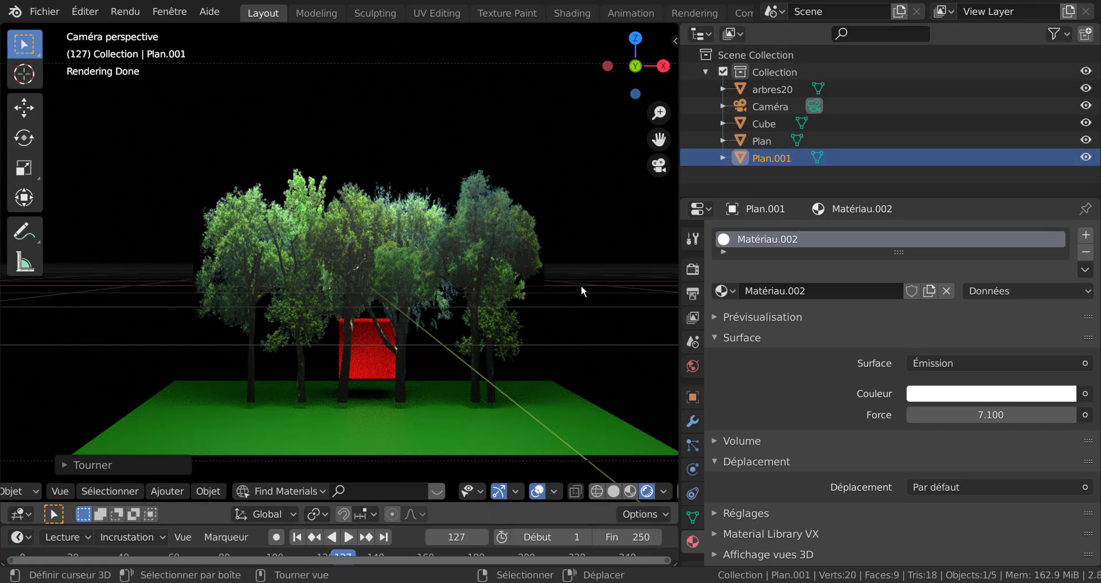
pyautogui.click(374, 363)
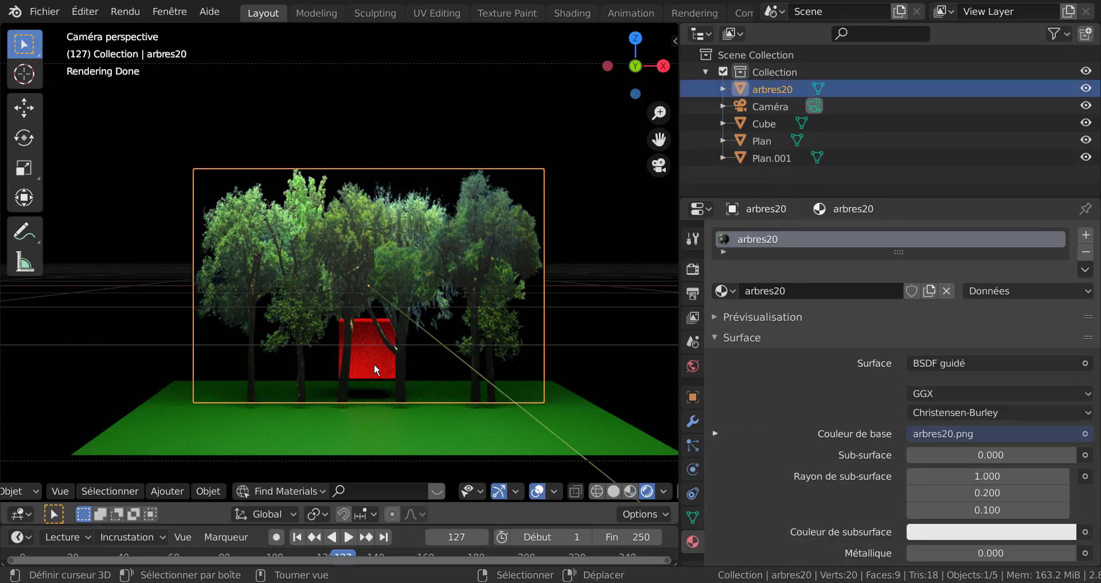
pyautogui.click(373, 363)
pyautogui.press('g')
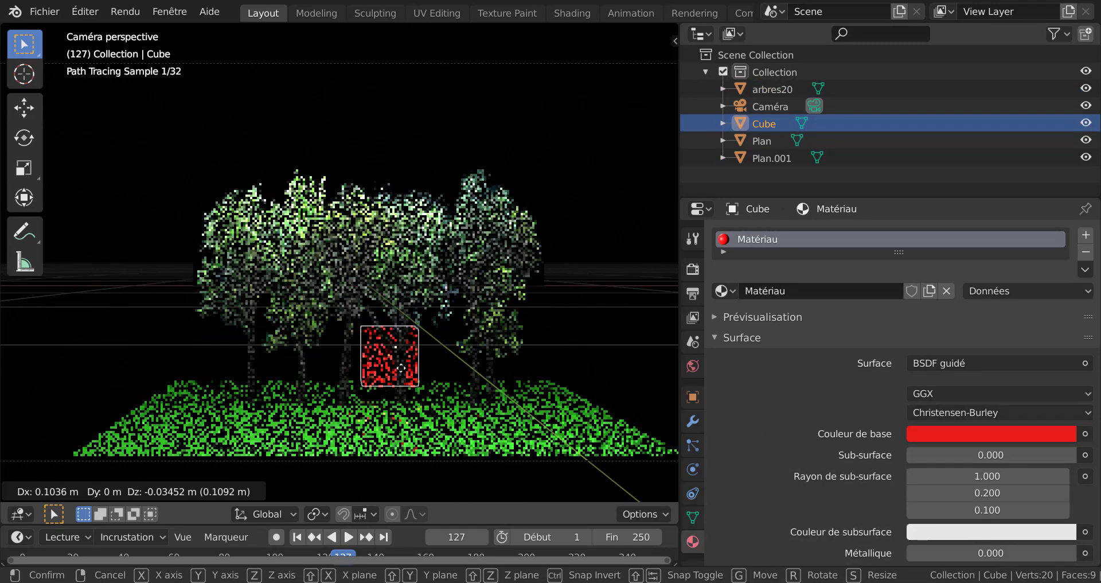
pyautogui.rightClick(425, 371)
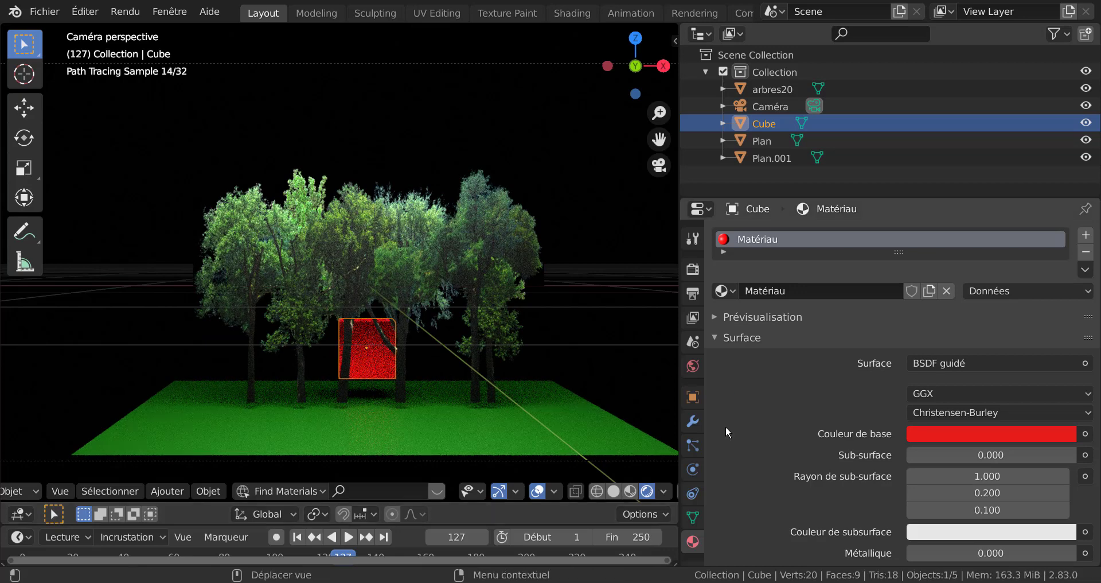
pyautogui.scroll(-1, 805, 284)
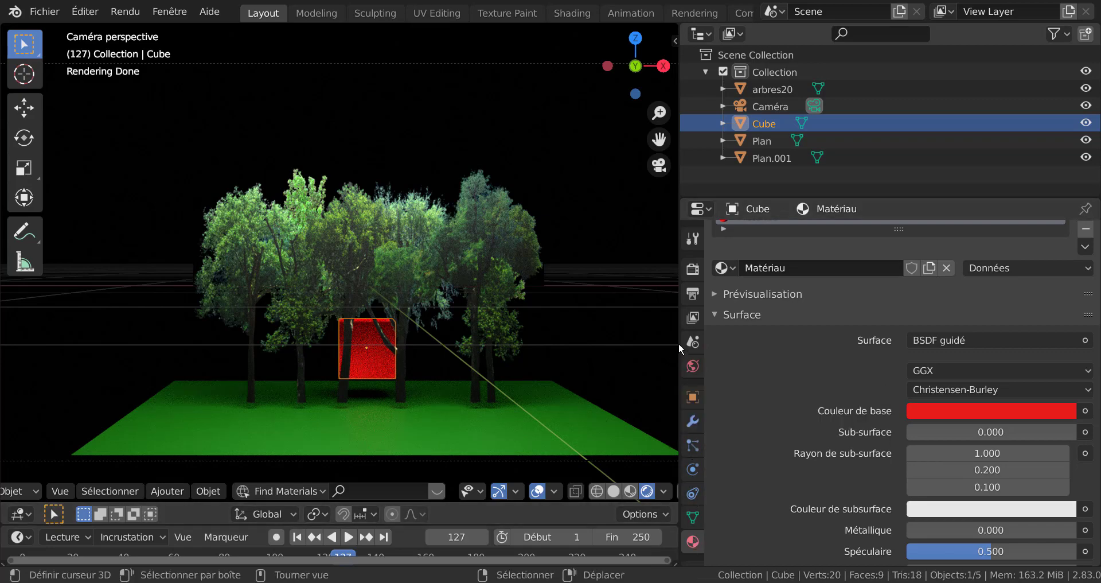
pyautogui.moveTo(678, 342); pyautogui.dragTo(555, 351)
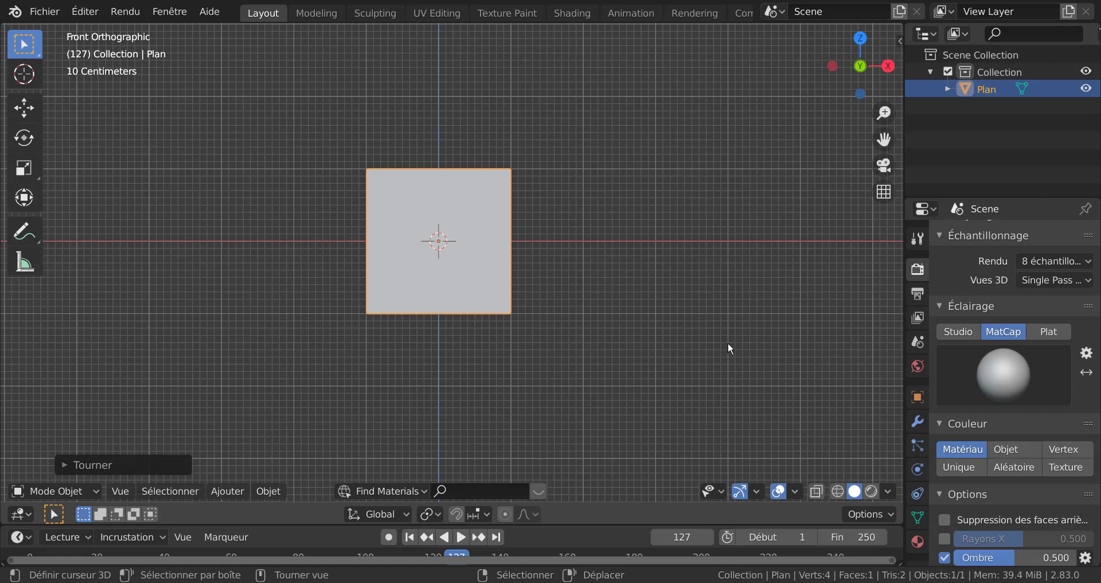
# Step: In the new scene with the single upright plane, set the render engine to Eevee and display the viewport in material preview
pyautogui.scroll(3, 980, 258)
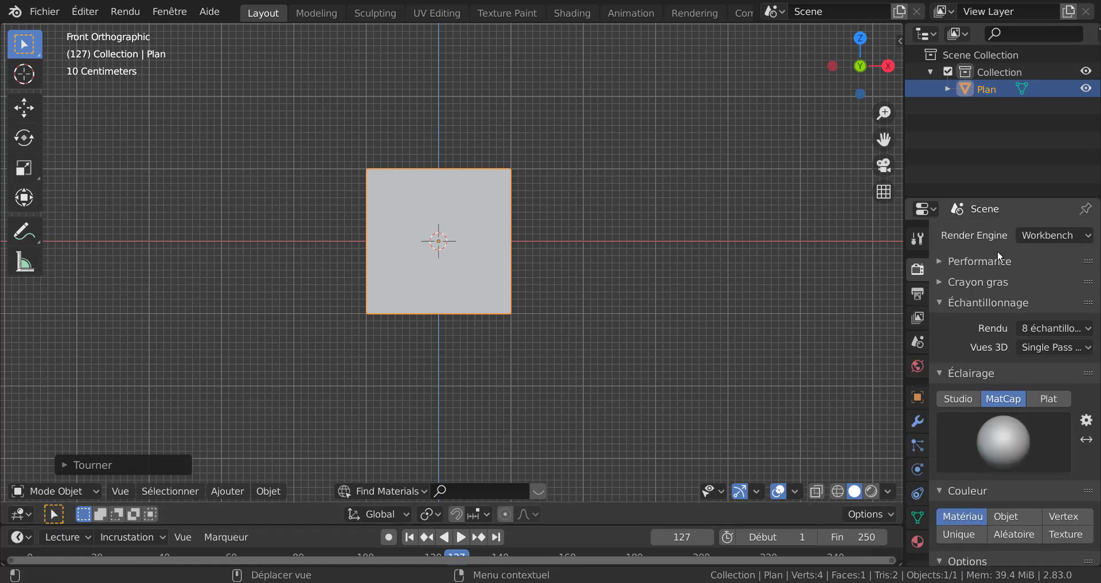
pyautogui.click(1040, 236)
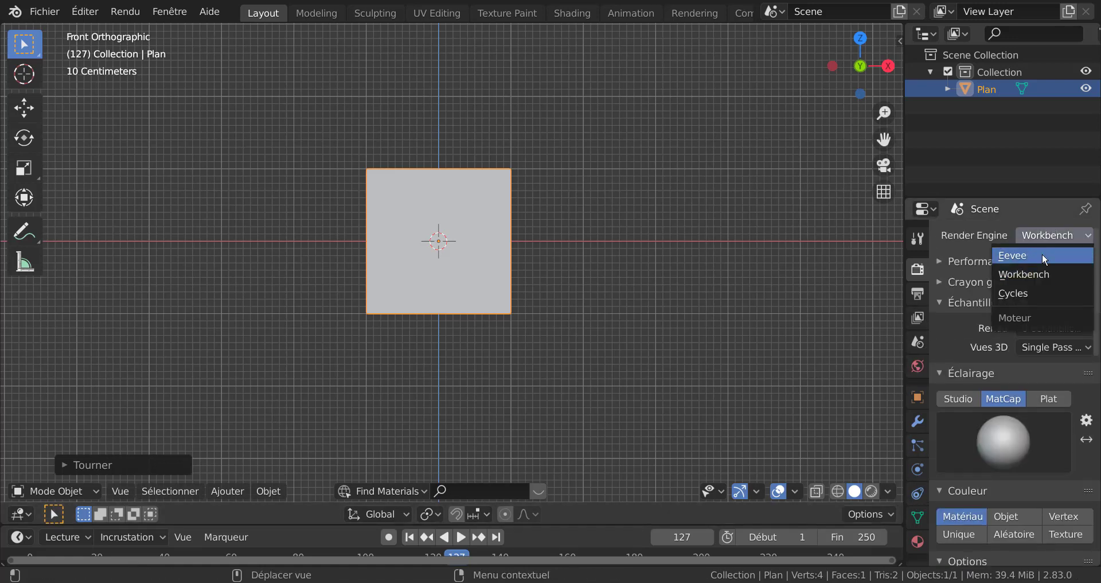
pyautogui.click(1041, 253)
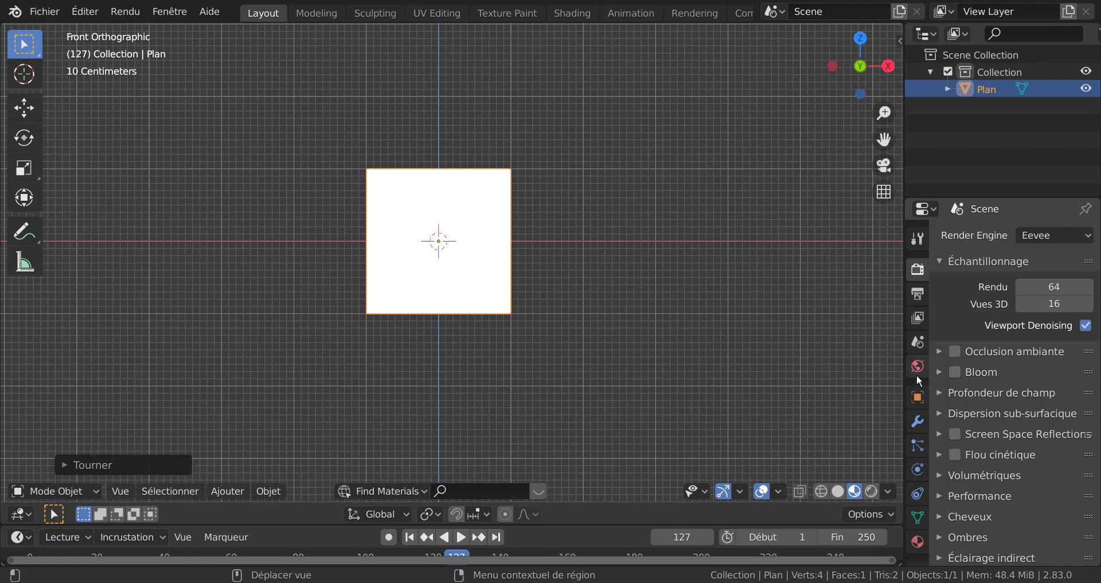
# Step: Create a new material for the plane and link its base colour to an image texture
pyautogui.click(916, 541)
pyautogui.click(964, 310)
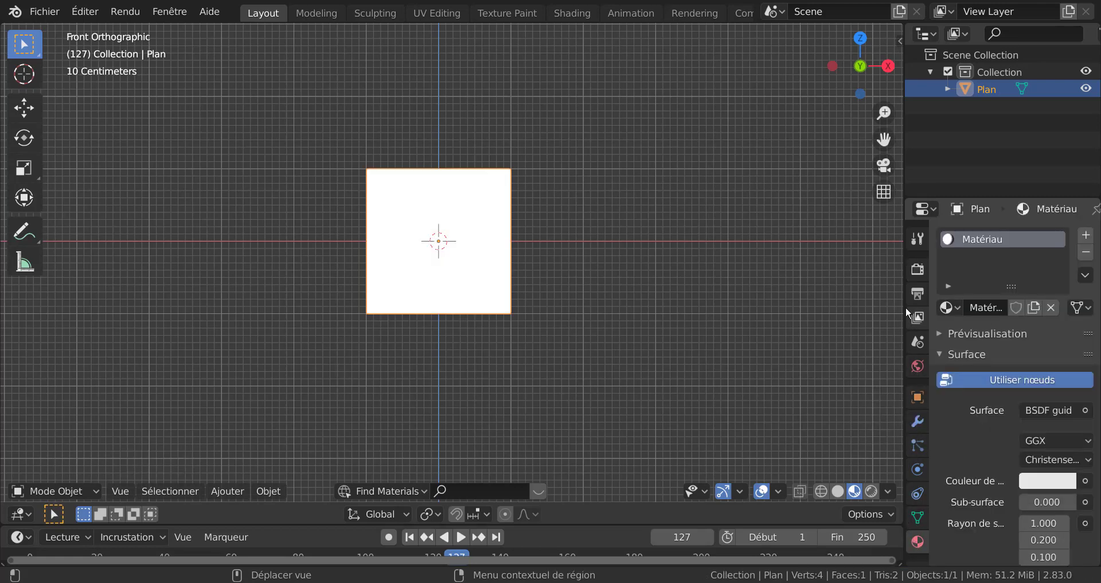
pyautogui.moveTo(903, 299); pyautogui.dragTo(790, 309)
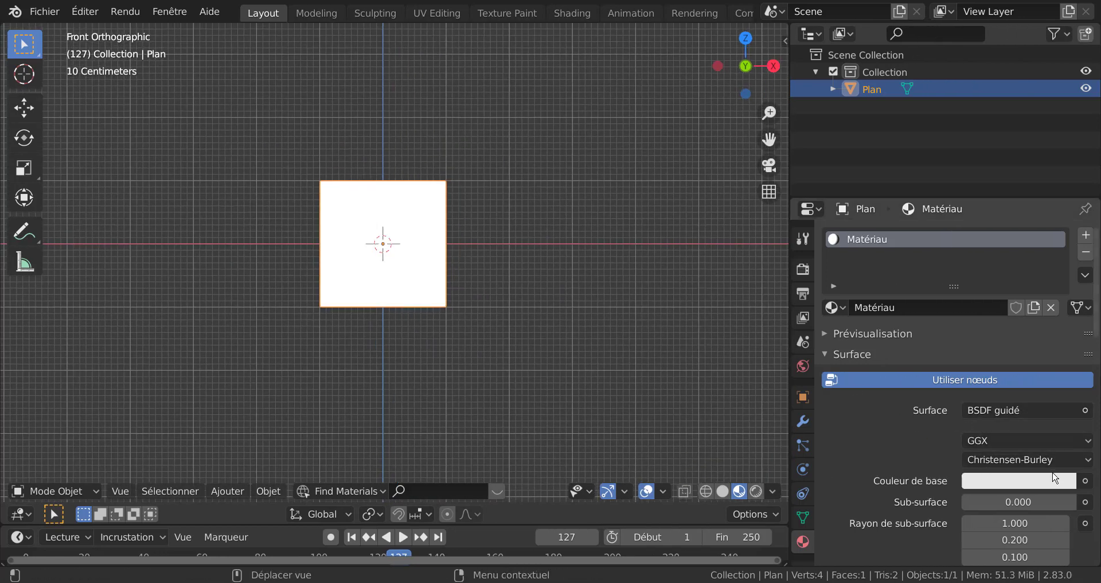
pyautogui.click(1086, 481)
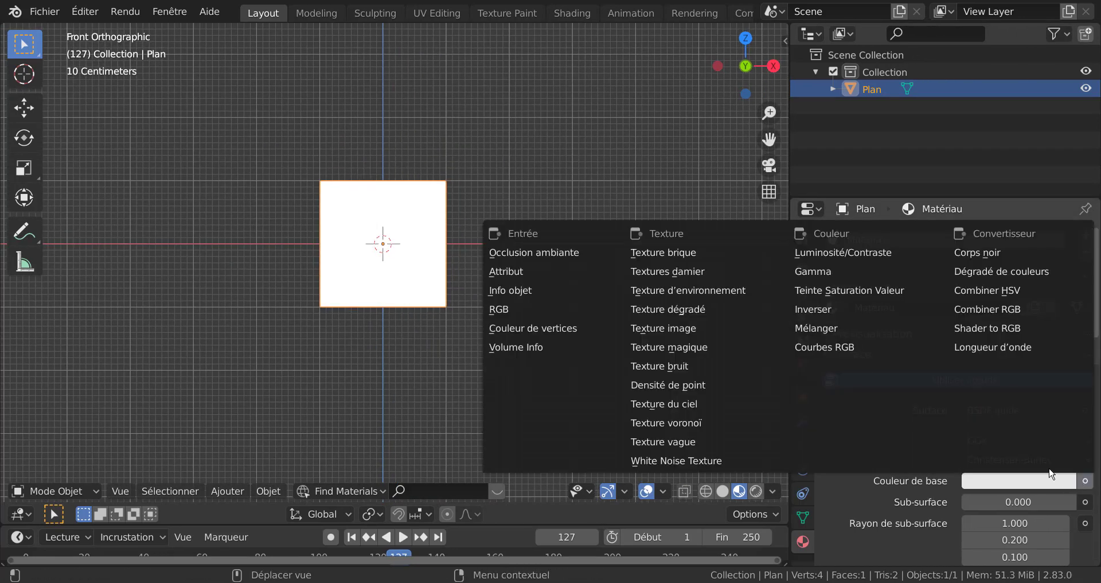
pyautogui.click(710, 330)
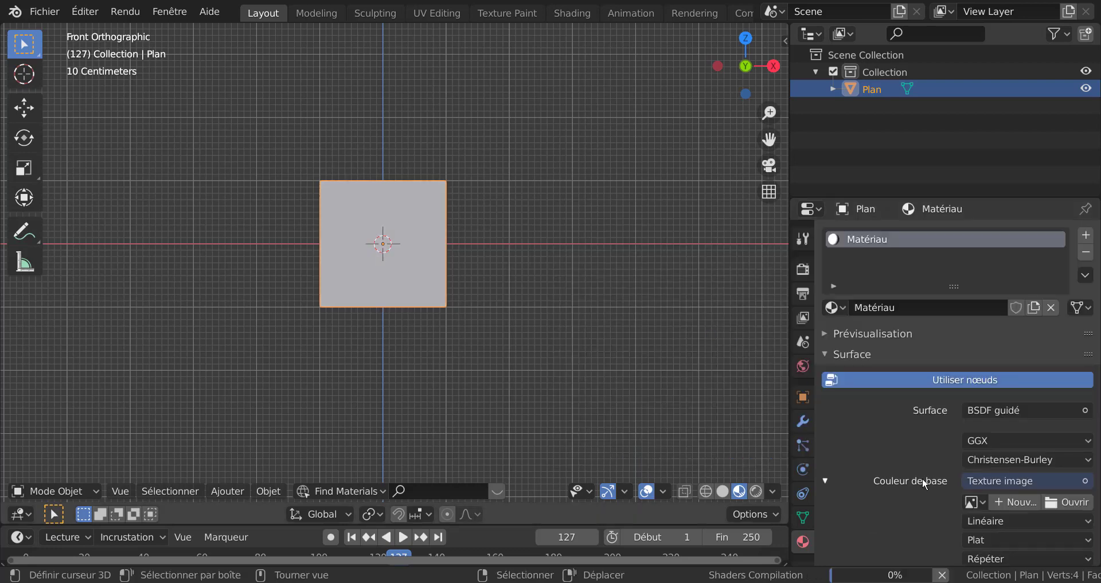
# Step: Load the palm tree image 03061f1a.png from the "Floral nature psd & png" folder inside 2 PNG as the plane's base colour texture
pyautogui.click(1059, 502)
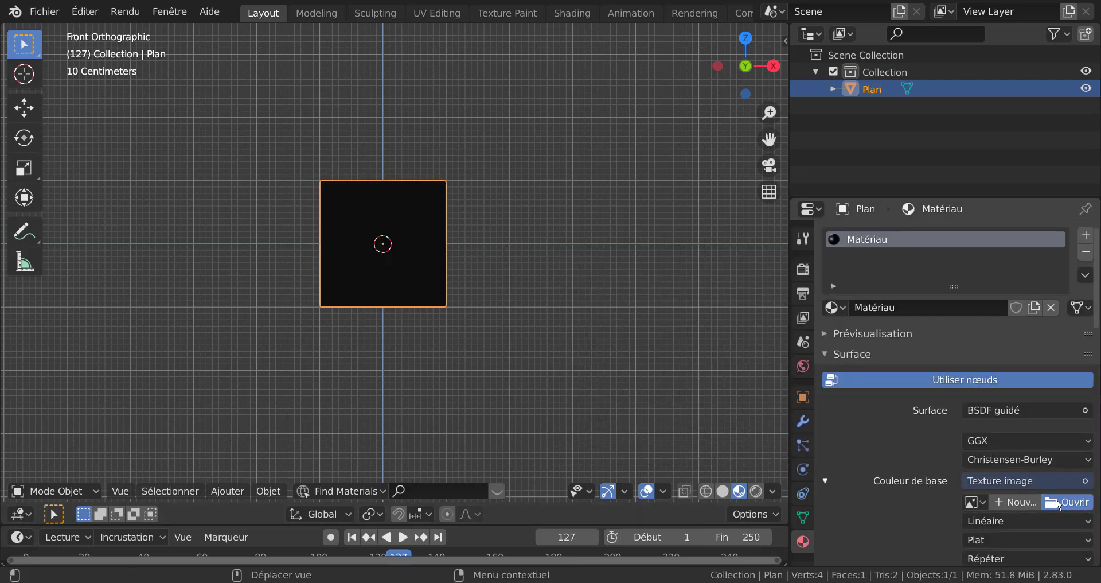
pyautogui.scroll(-2, 630, 359)
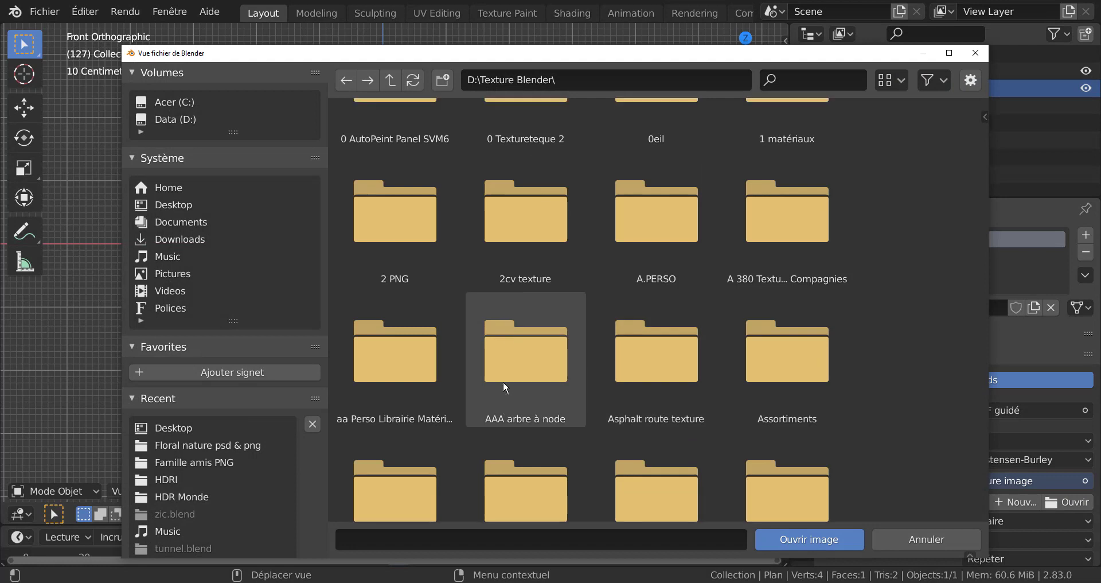
pyautogui.scroll(2, 499, 379)
pyautogui.scroll(-2, 900, 327)
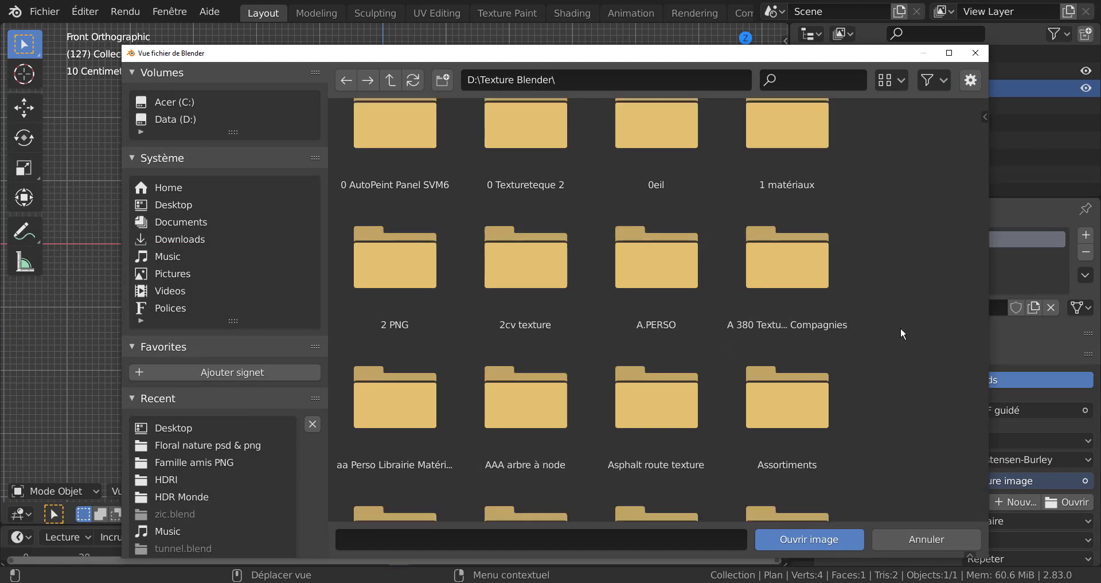
pyautogui.click(395, 253)
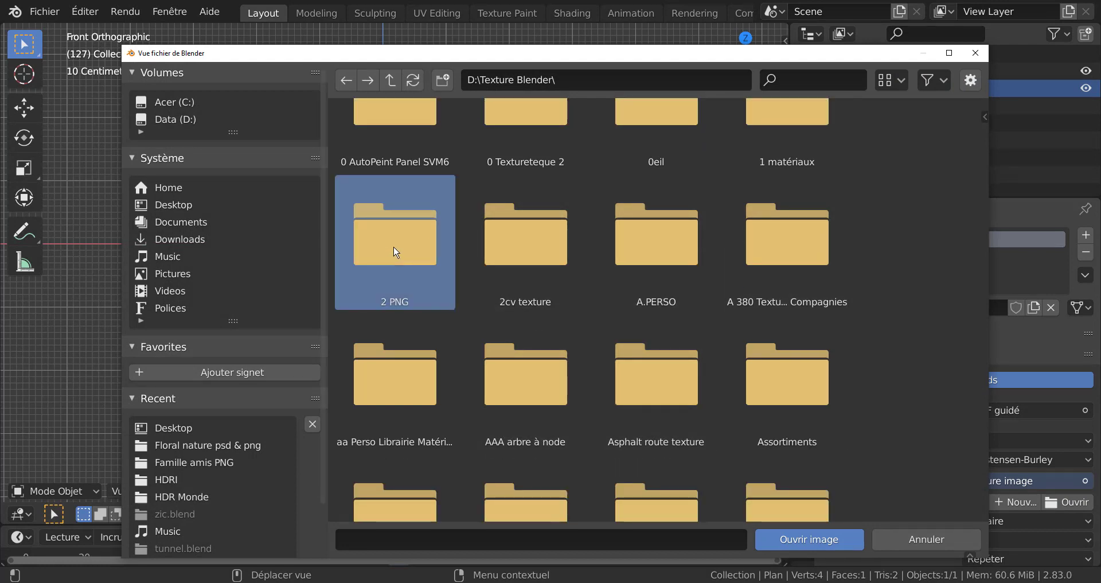
pyautogui.doubleClick(395, 252)
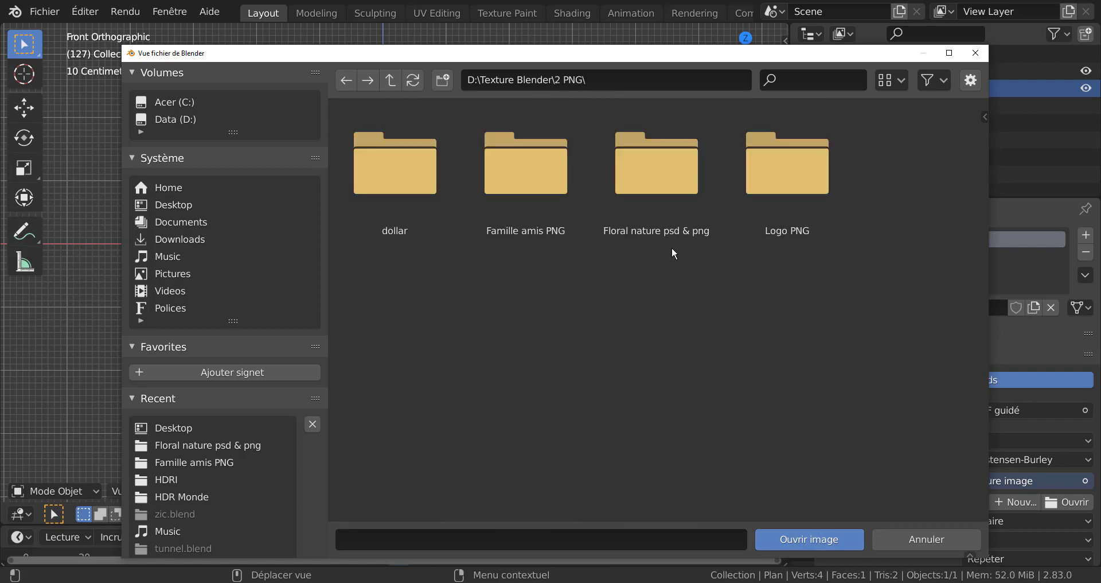
pyautogui.click(656, 166)
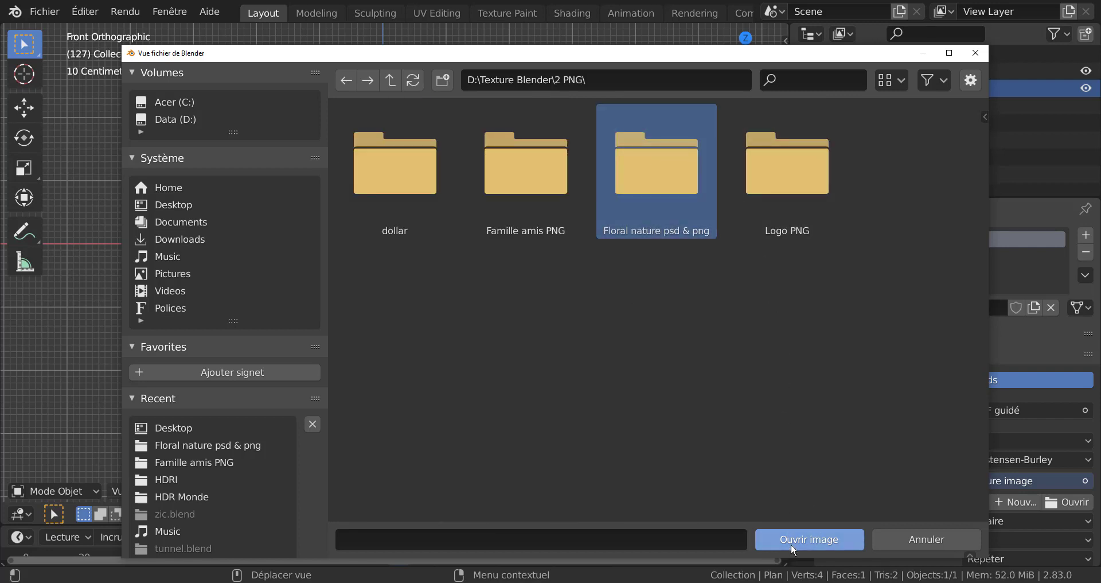
pyautogui.click(790, 539)
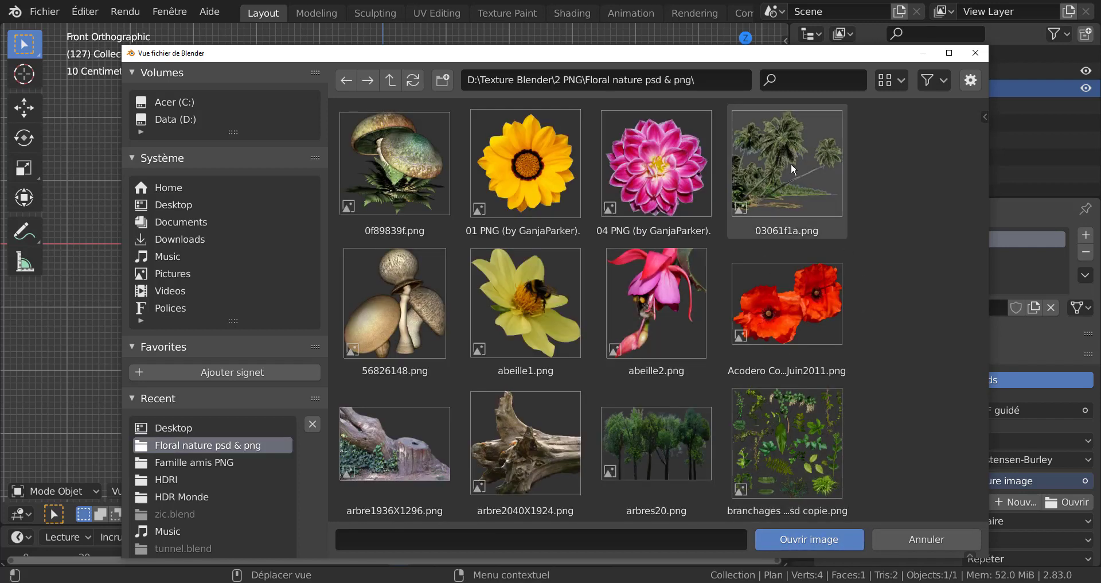
pyautogui.click(779, 173)
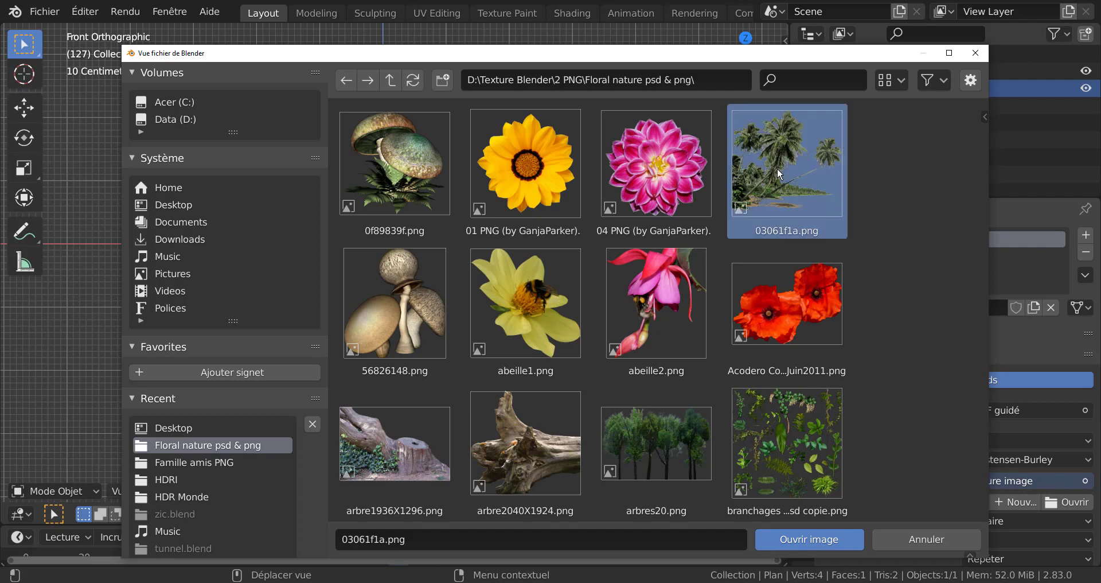
pyautogui.click(809, 539)
pyautogui.scroll(3, 532, 392)
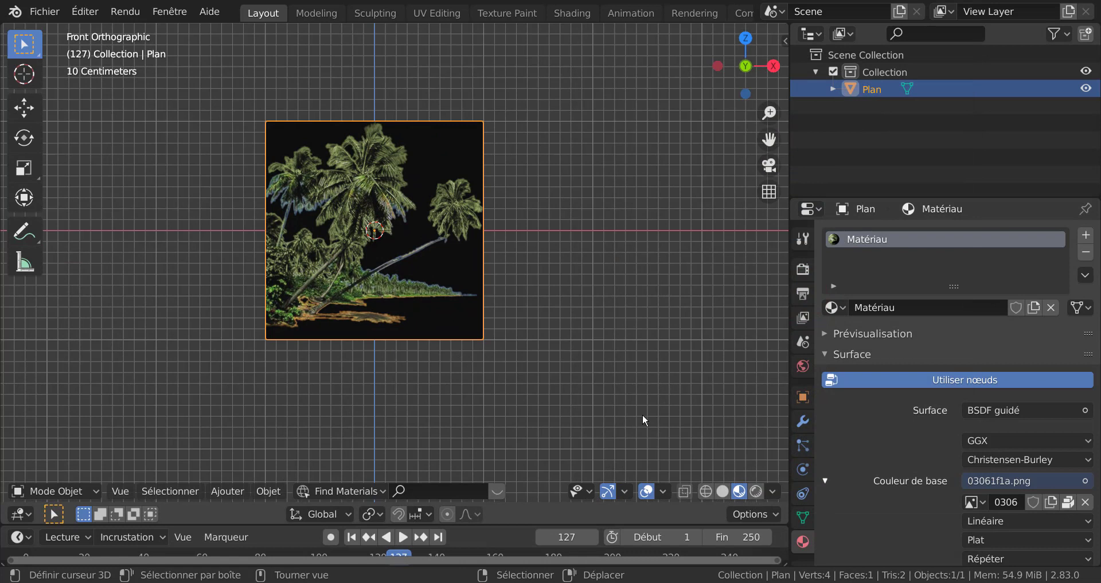
pyautogui.keyDown('shift'); pyautogui.moveTo(616, 383); pyautogui.dragTo(580, 415, button='middle'); pyautogui.keyUp('shift')
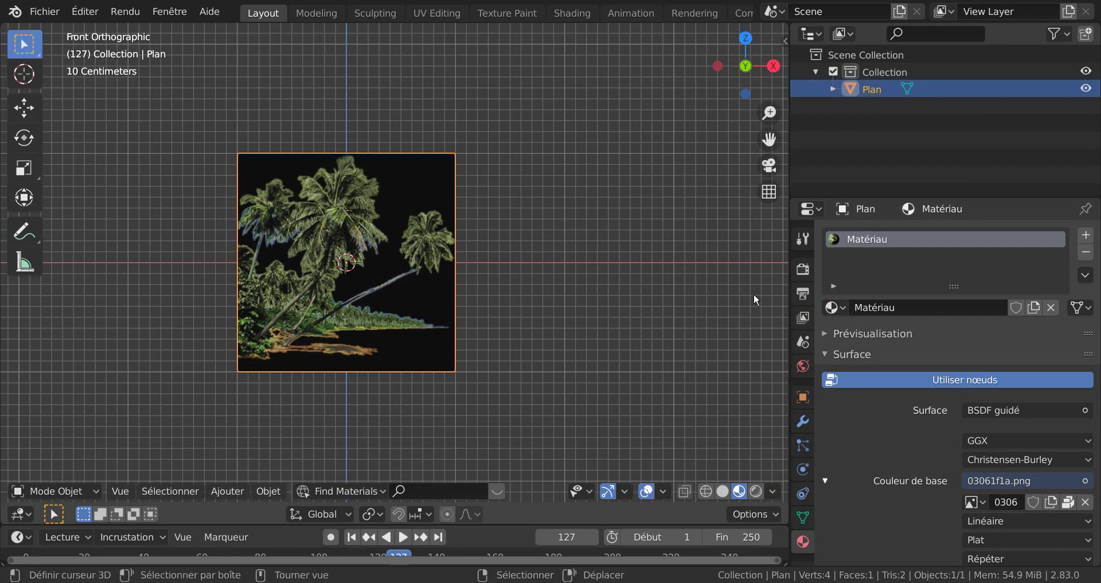
# Step: Split the 3D viewport vertically, turn the new area into a shader editor and hide its sidebar
pyautogui.rightClick(574, 22)
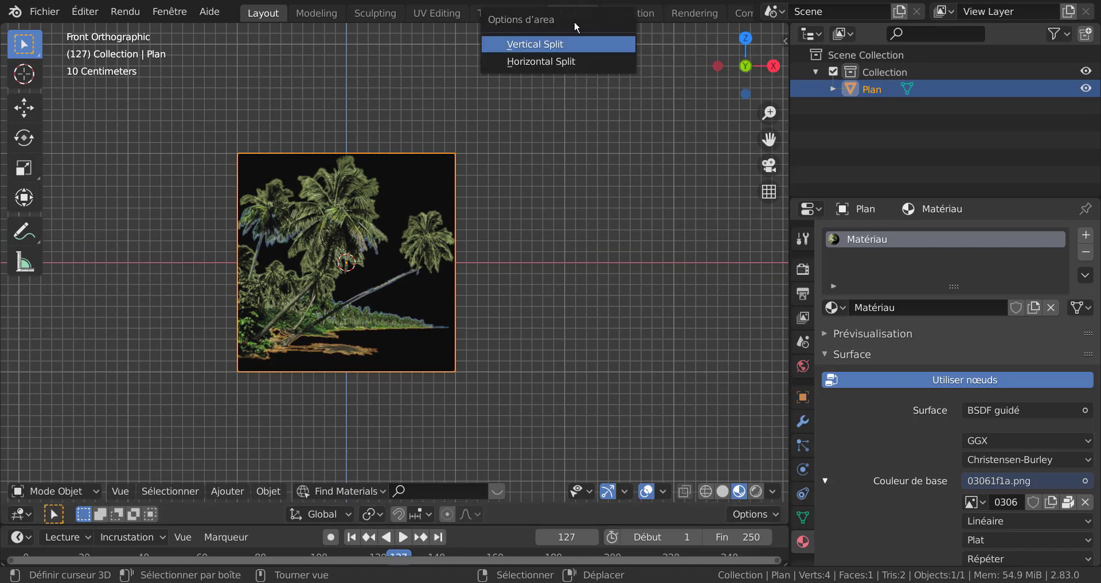
pyautogui.click(536, 50)
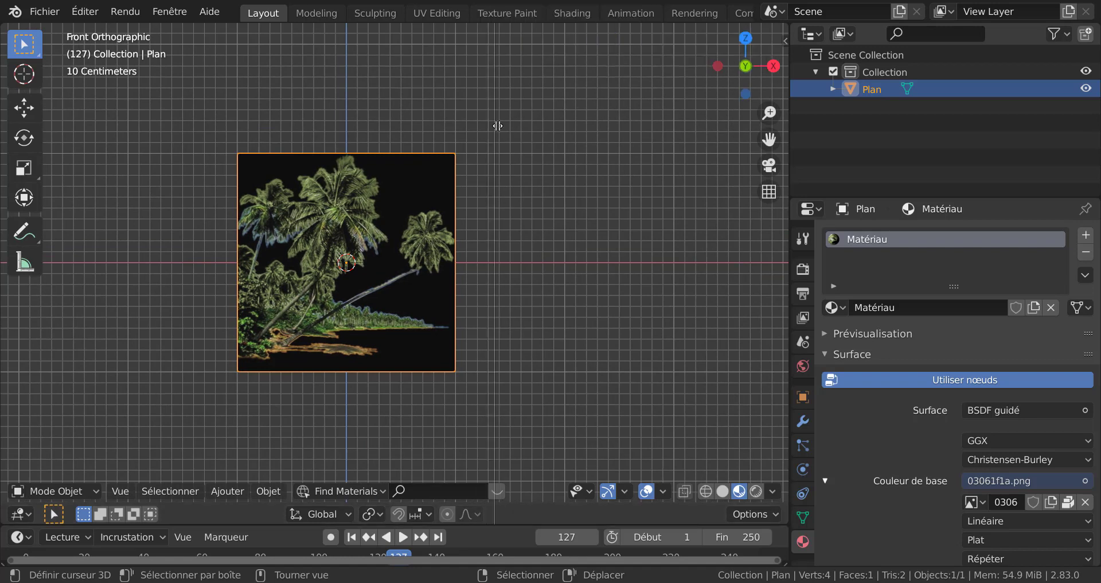
pyautogui.click(498, 123)
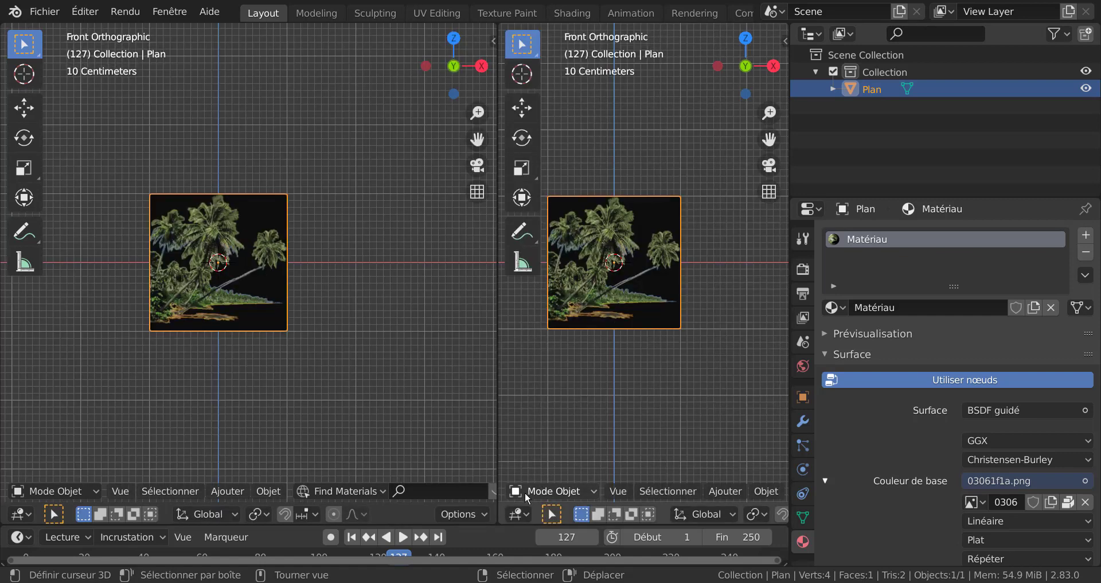
pyautogui.click(519, 513)
pyautogui.click(414, 418)
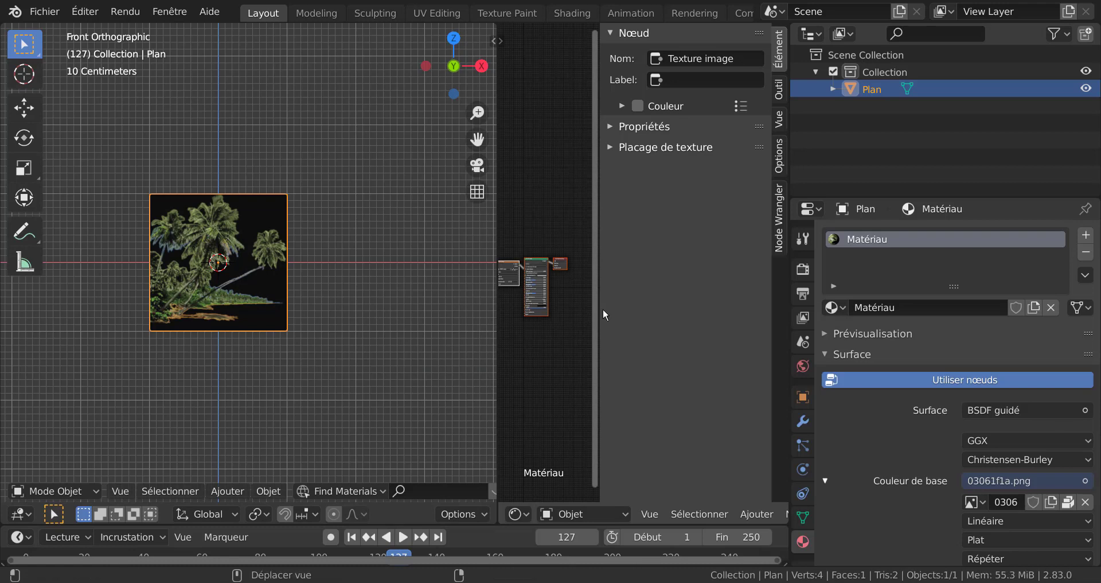
pyautogui.moveTo(599, 313); pyautogui.dragTo(769, 314)
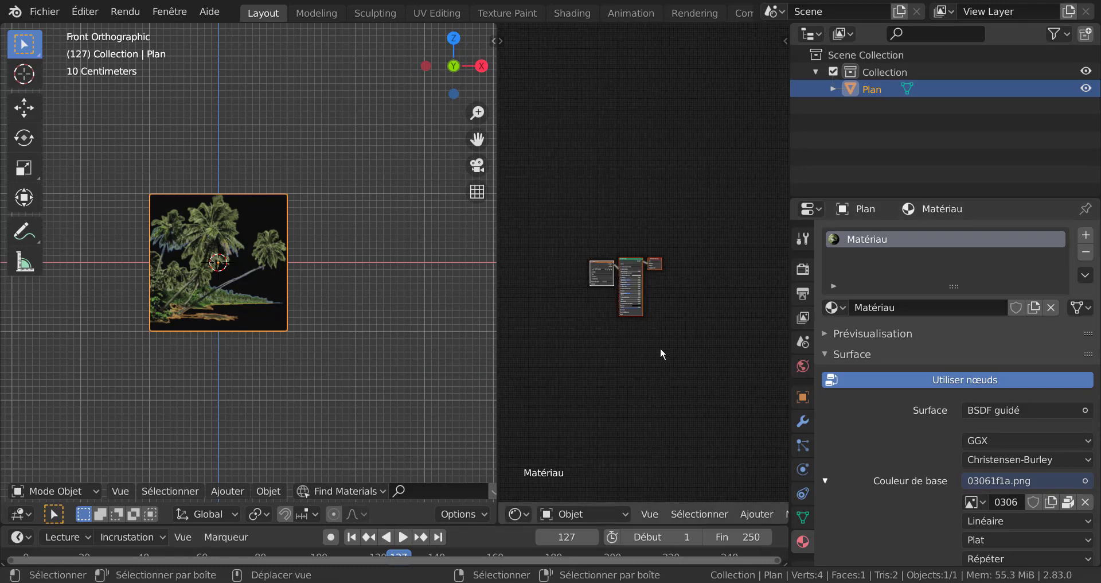
# Step: Connect the Alpha output of the 03061f1a.png texture node to the Alpha input of the Principled BSDF
pyautogui.scroll(5, 658, 352)
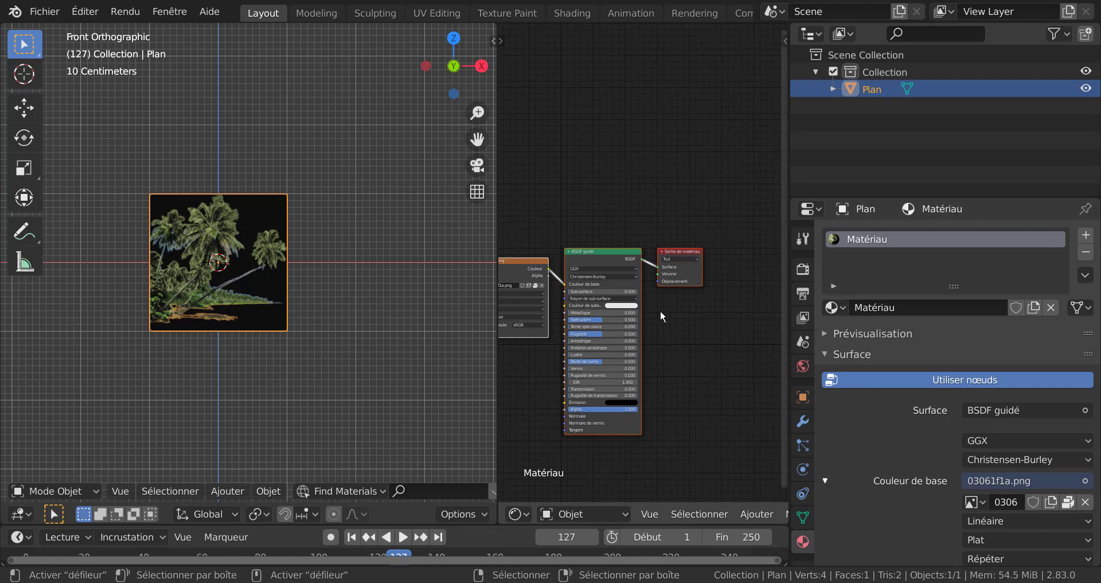
pyautogui.moveTo(707, 346); pyautogui.dragTo(754, 276, button='middle')
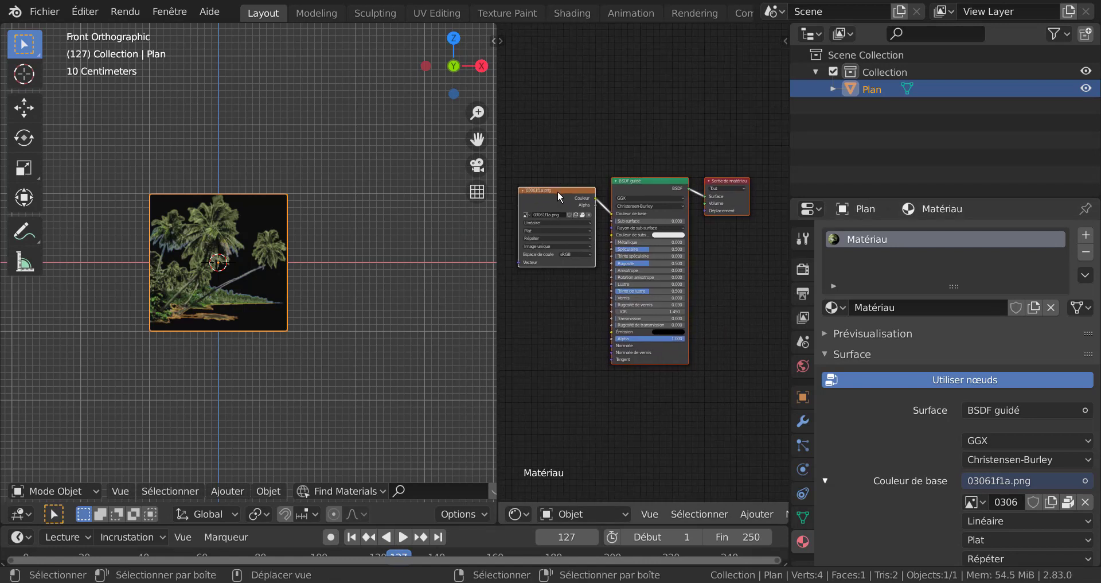
pyautogui.moveTo(557, 190); pyautogui.dragTo(596, 386)
pyautogui.click(570, 324)
pyautogui.scroll(2, 588, 275)
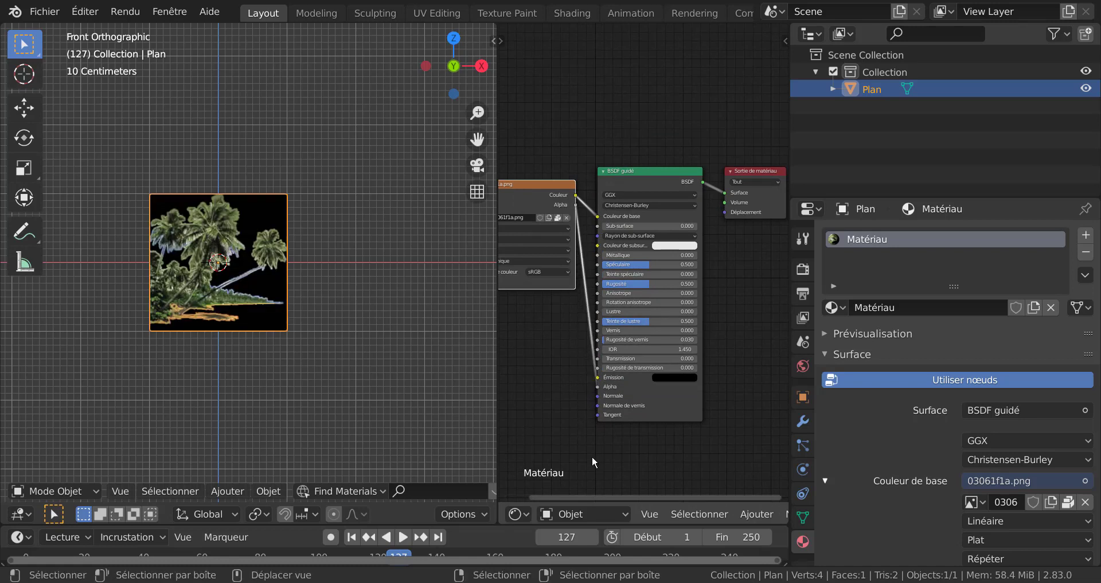
pyautogui.keyDown('ctrl'); pyautogui.moveTo(659, 453); pyautogui.dragTo(665, 434, button='middle'); pyautogui.keyUp('ctrl')
pyautogui.moveTo(550, 185); pyautogui.dragTo(540, 229)
pyautogui.moveTo(599, 440); pyautogui.dragTo(670, 362, button='middle')
pyautogui.scroll(3, 670, 362)
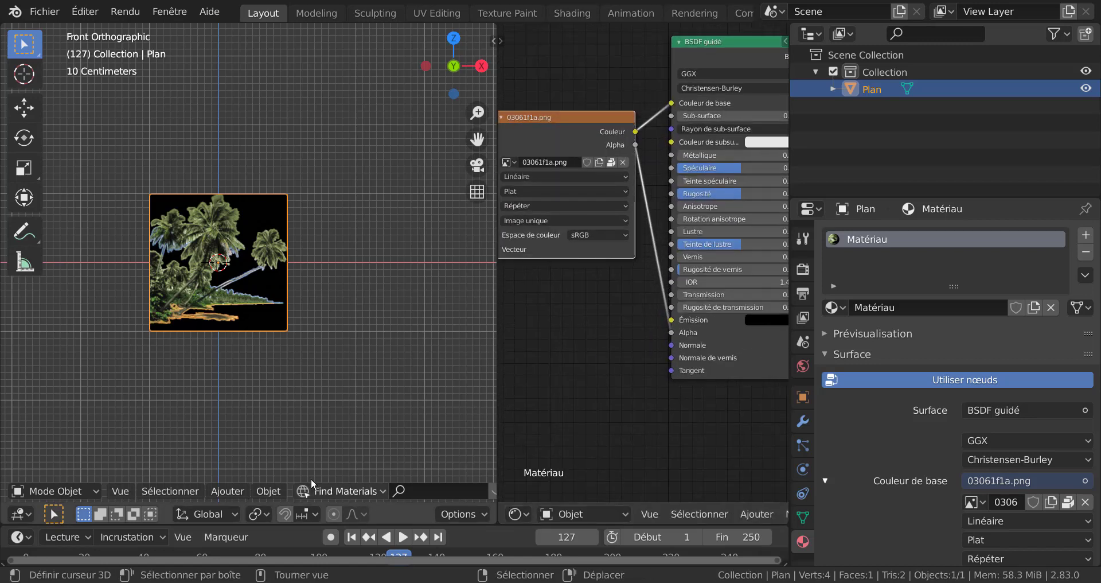
# Step: Display the 3D viewport in rendered shading and inspect the alpha link between the image texture and the Principled BSDF
pyautogui.scroll(-6, 378, 493)
pyautogui.scroll(-2, 378, 493)
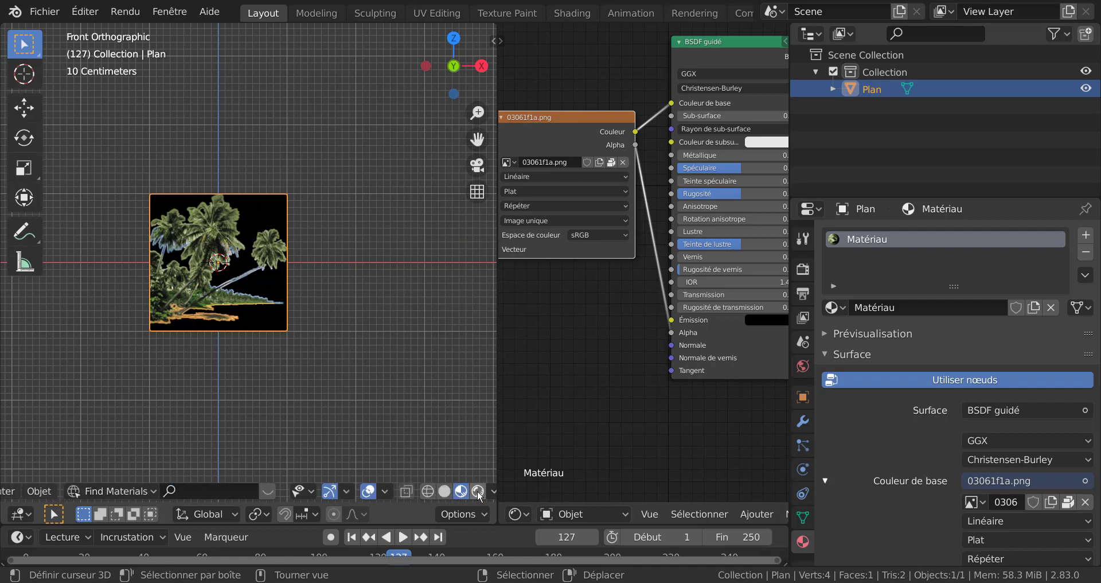
pyautogui.click(478, 491)
pyautogui.moveTo(601, 388); pyautogui.dragTo(650, 425, button='middle')
pyautogui.scroll(1, 661, 416)
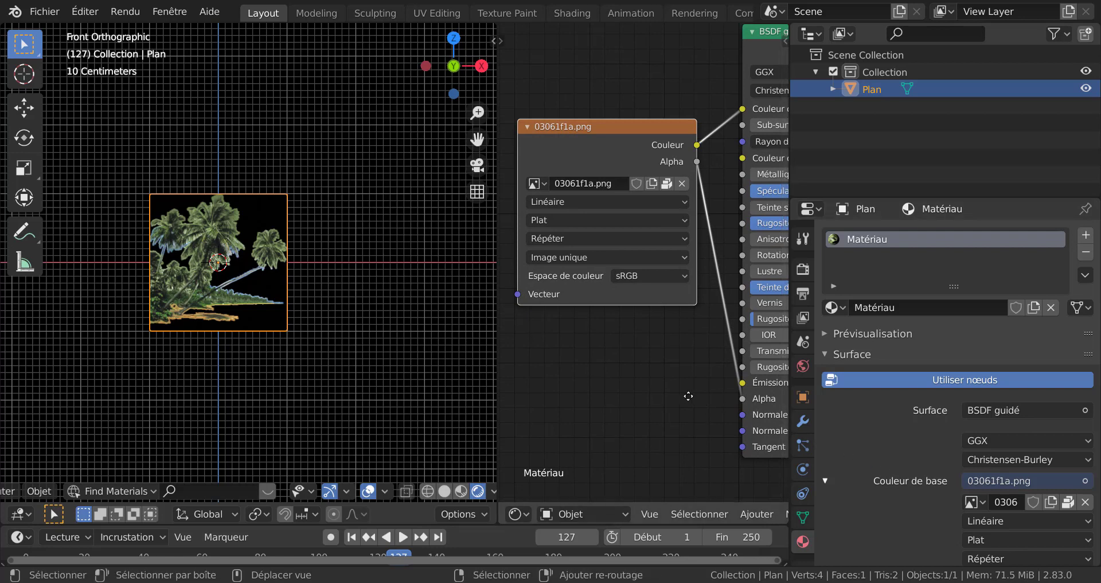
pyautogui.moveTo(691, 394); pyautogui.dragTo(536, 430, button='middle')
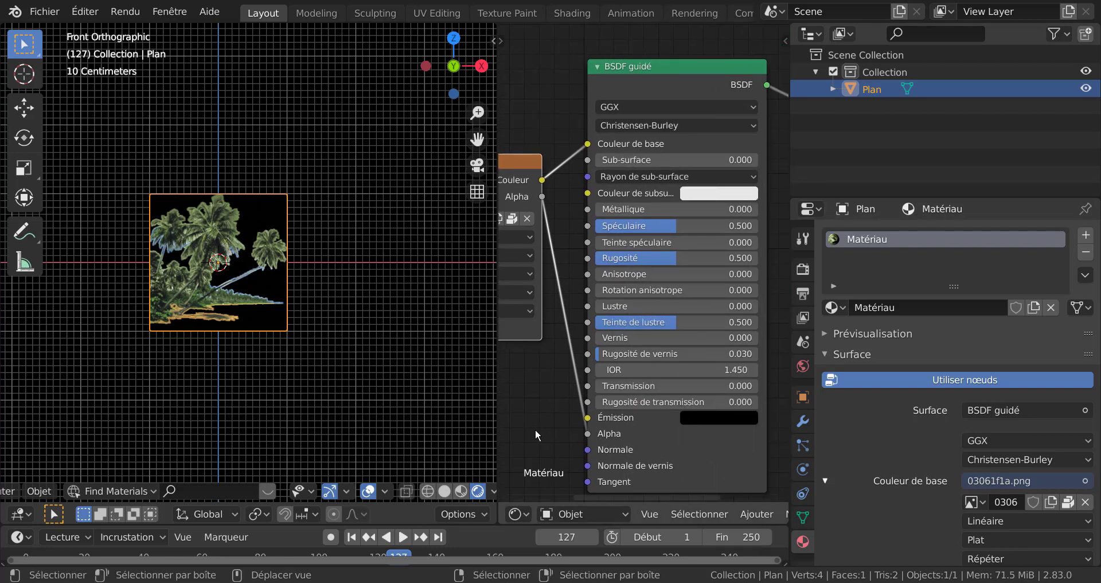
pyautogui.moveTo(587, 434)
pyautogui.mouseDown()
pyautogui.moveTo(546, 456)
pyautogui.moveTo(590, 439)
pyautogui.mouseUp()
pyautogui.scroll(-2, 554, 438)
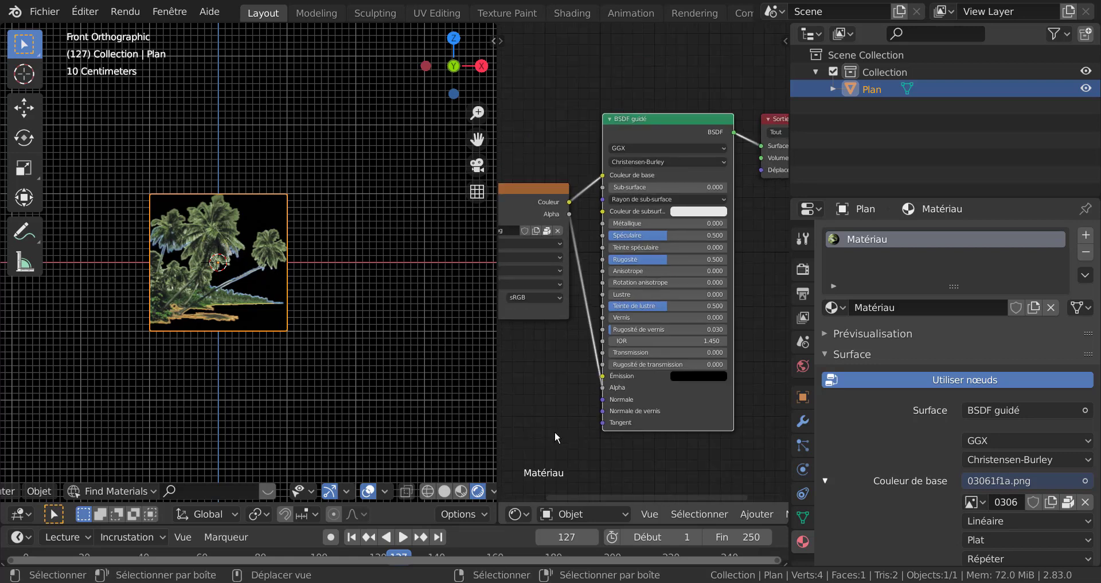
pyautogui.moveTo(762, 326); pyautogui.dragTo(703, 365, button='middle')
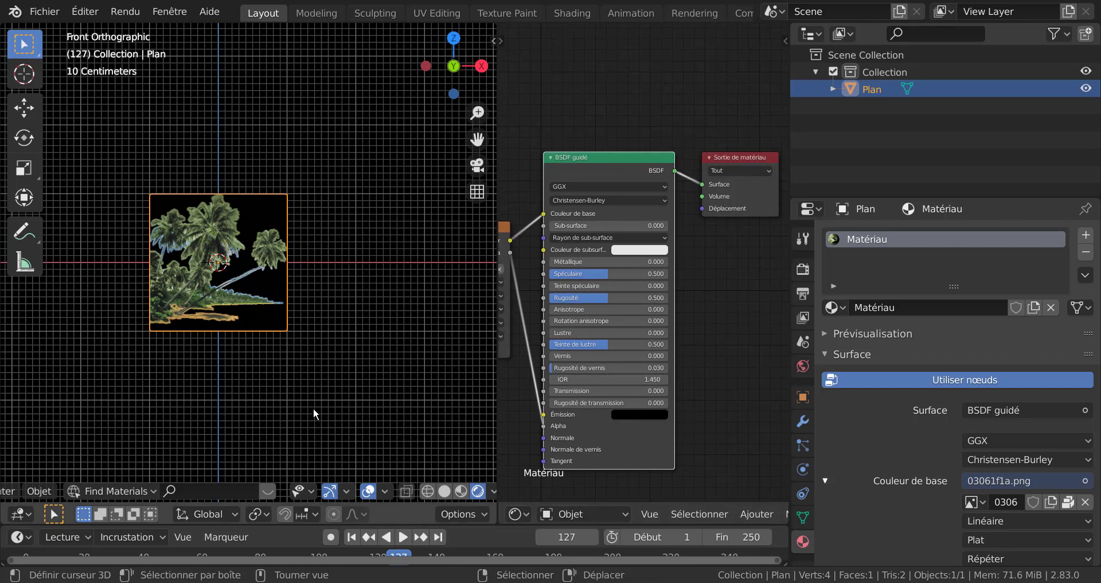
# Step: Set the material's blend mode to Alpha Clip (Limitation alpha) in its settings
pyautogui.scroll(-8, 881, 399)
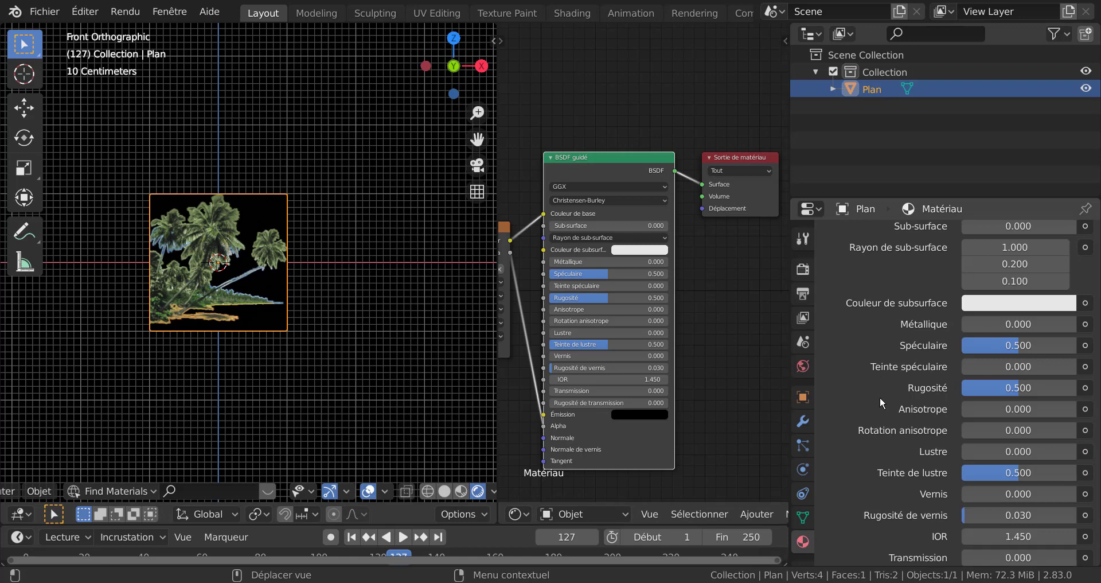
pyautogui.scroll(4, 882, 399)
pyautogui.scroll(15, 884, 406)
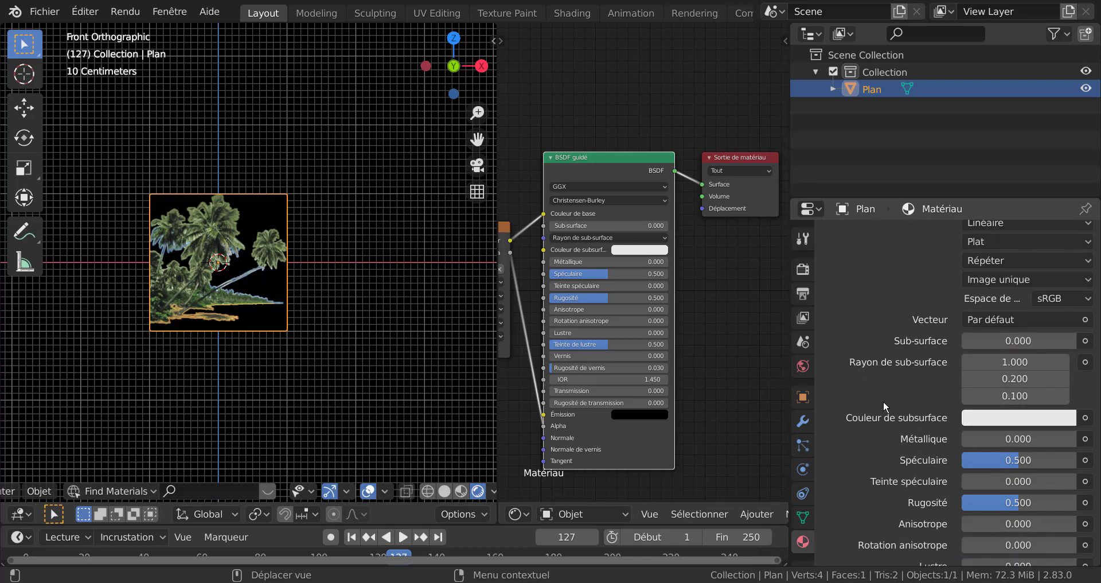
pyautogui.scroll(3, 883, 406)
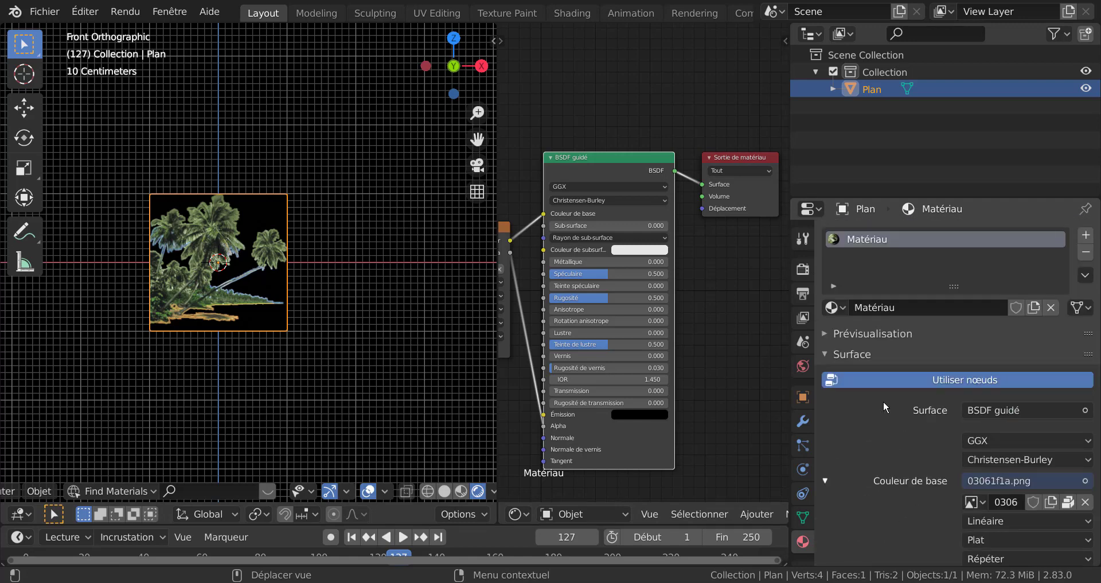
pyautogui.scroll(-6, 885, 407)
pyautogui.scroll(-20, 890, 419)
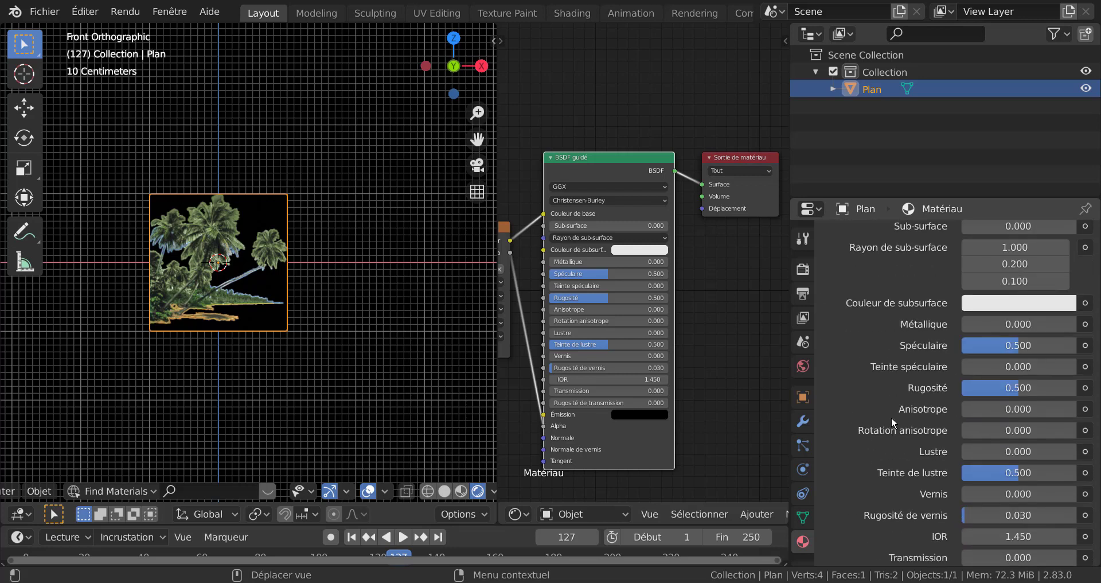
pyautogui.scroll(-3, 891, 417)
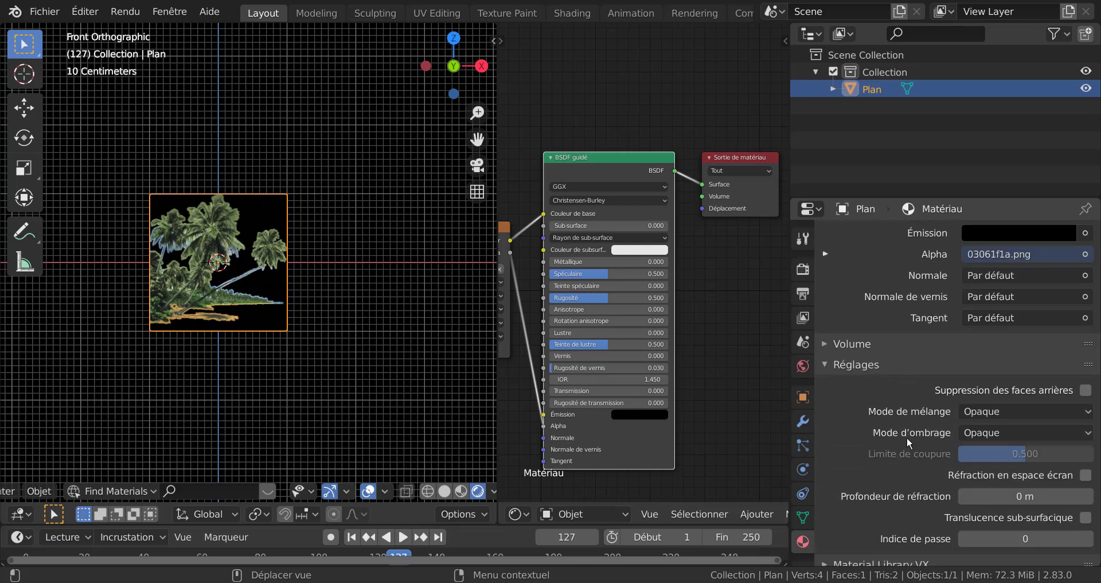
pyautogui.click(1012, 412)
pyautogui.click(994, 411)
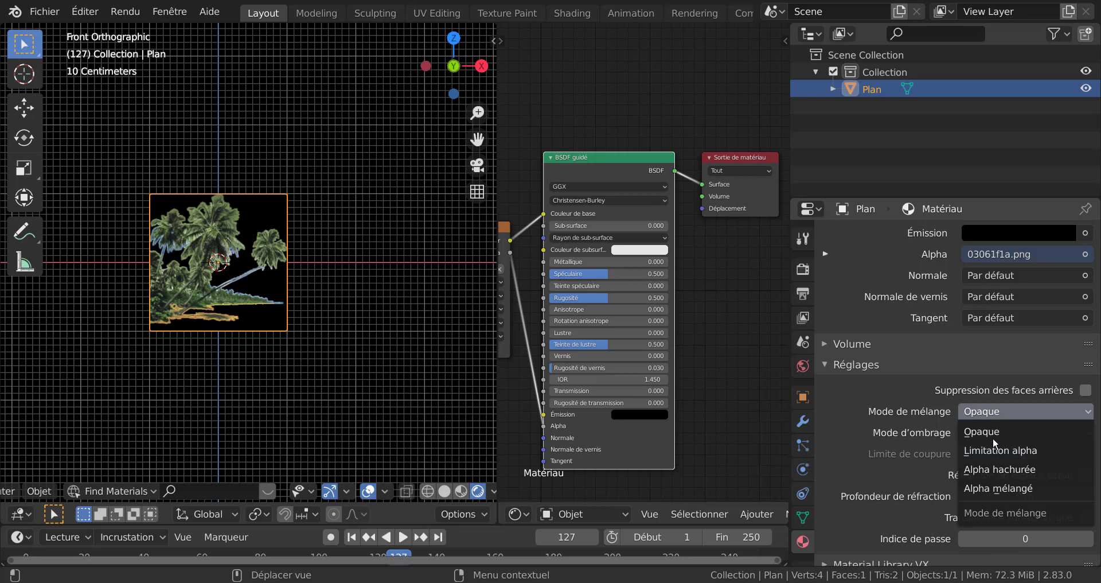
pyautogui.click(992, 452)
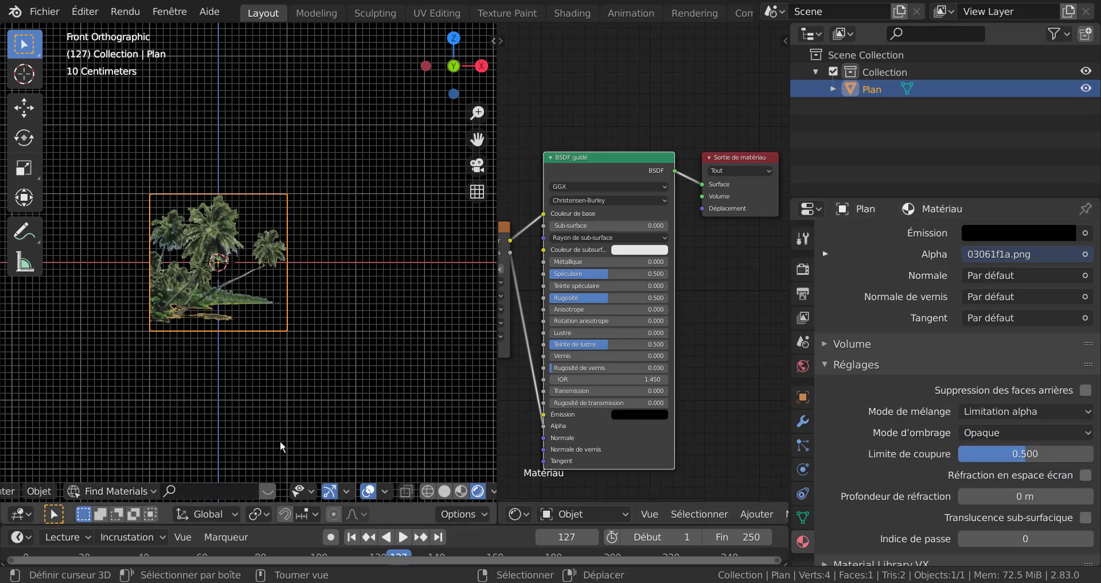
# Step: Check the scene's render engine and review the material's alpha input and blend settings
pyautogui.click(802, 270)
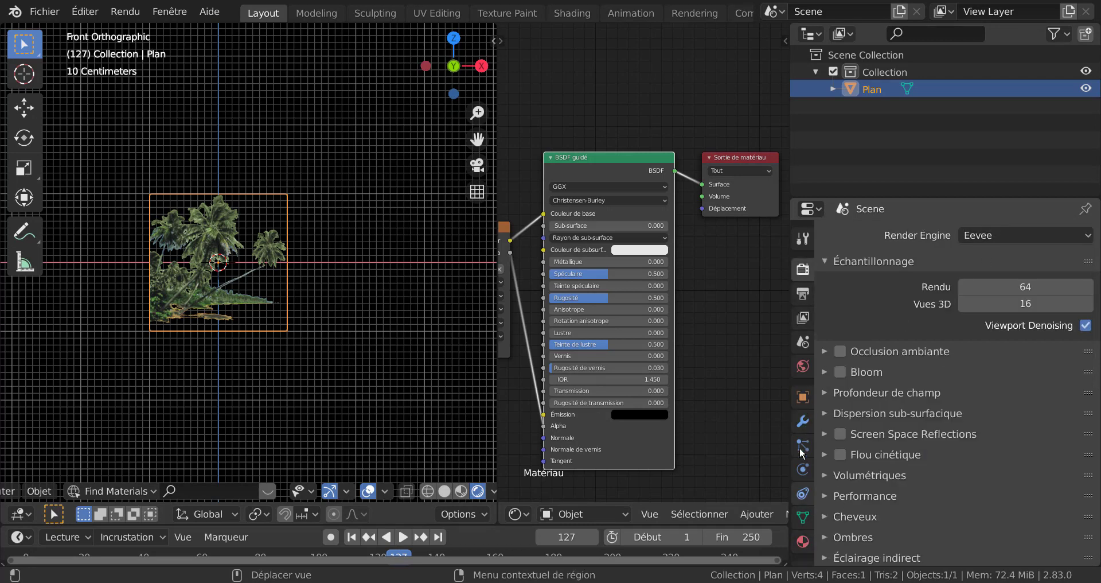
pyautogui.click(803, 541)
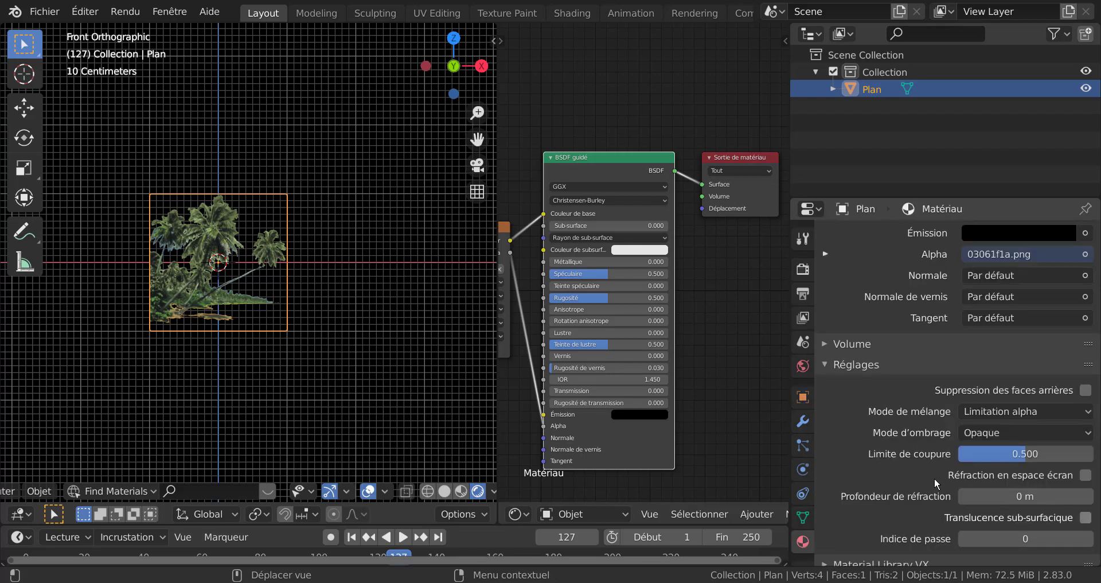
pyautogui.scroll(-2, 941, 477)
pyautogui.scroll(5, 981, 454)
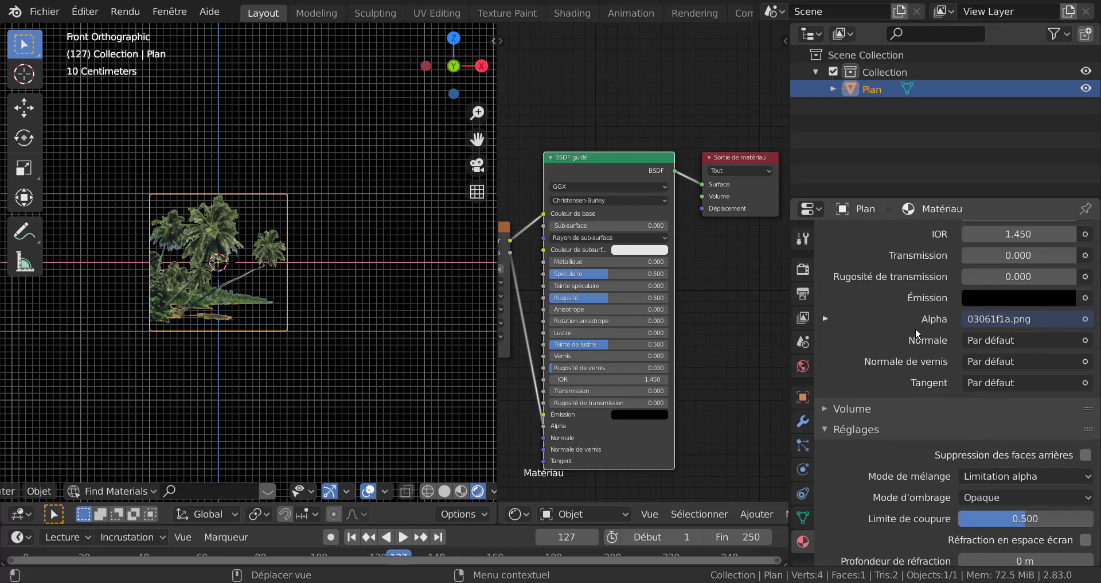
pyautogui.scroll(1, 878, 294)
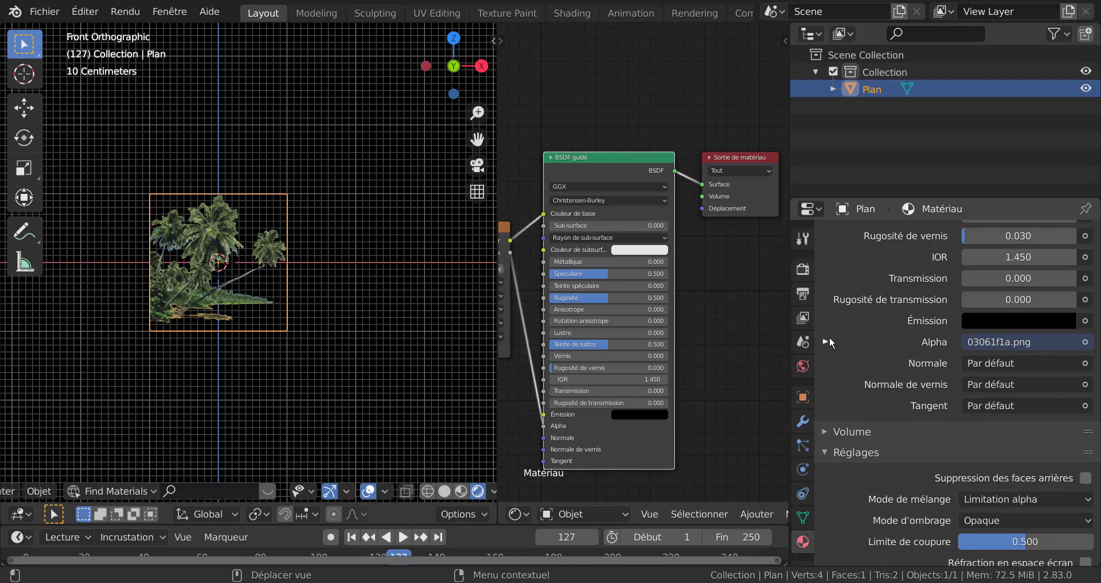
pyautogui.scroll(5, 899, 346)
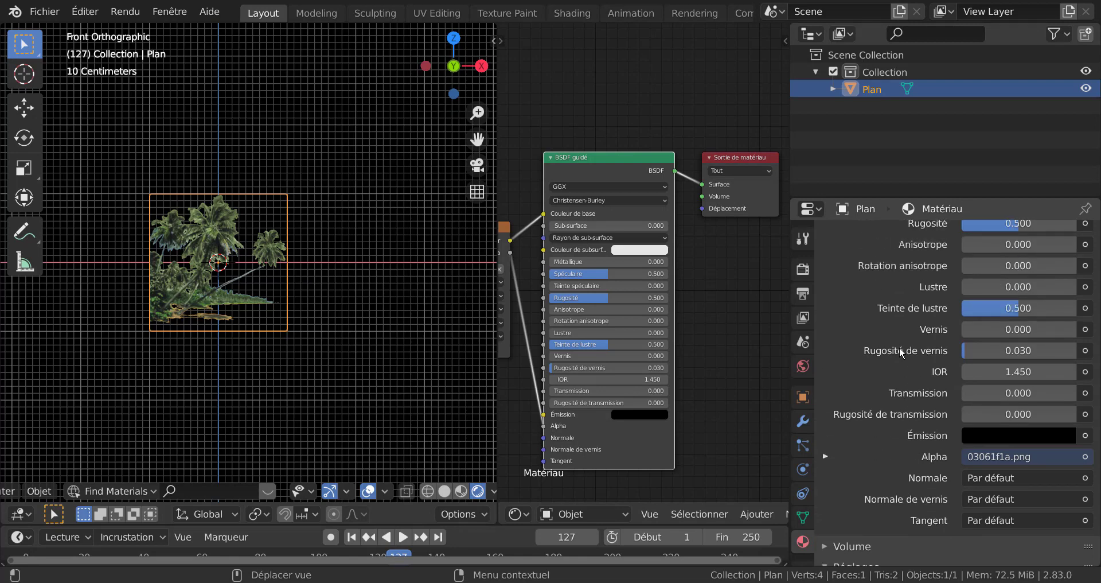
pyautogui.scroll(-10, 899, 347)
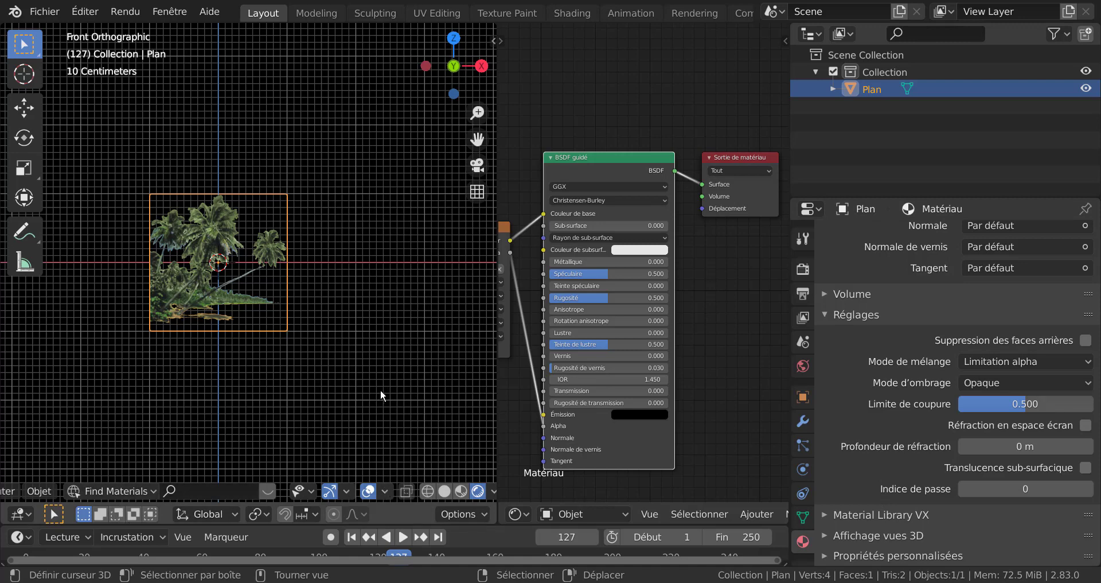
# Step: Add a cube at the palm tree plane and scale it down to about a third of the plane's width
pyautogui.moveTo(324, 397); pyautogui.dragTo(329, 278, button='middle')
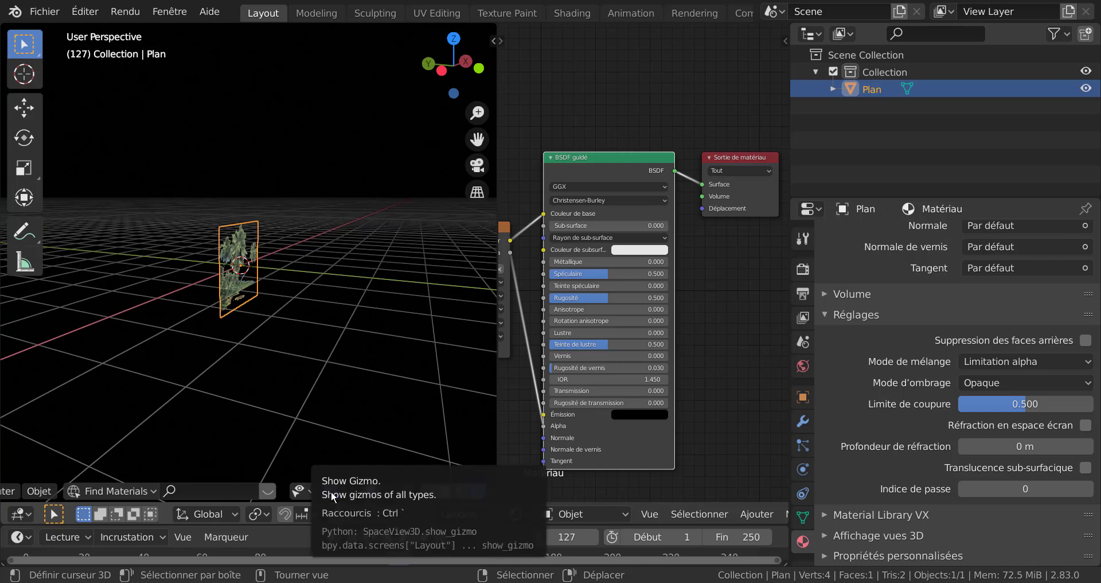
pyautogui.scroll(-2, 331, 490)
pyautogui.scroll(5, 332, 487)
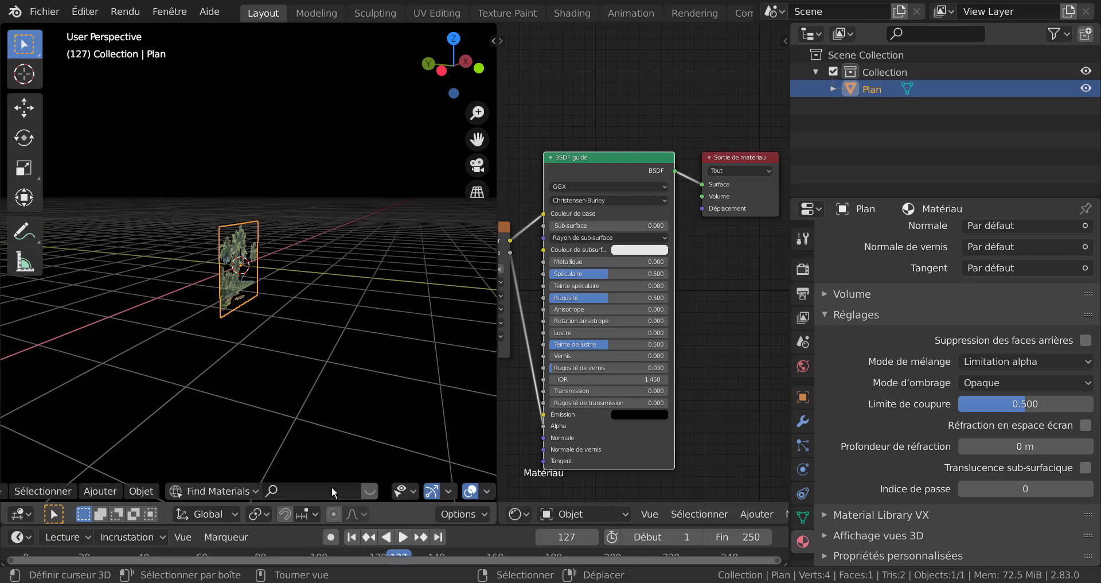
pyautogui.click(100, 487)
pyautogui.moveTo(109, 471)
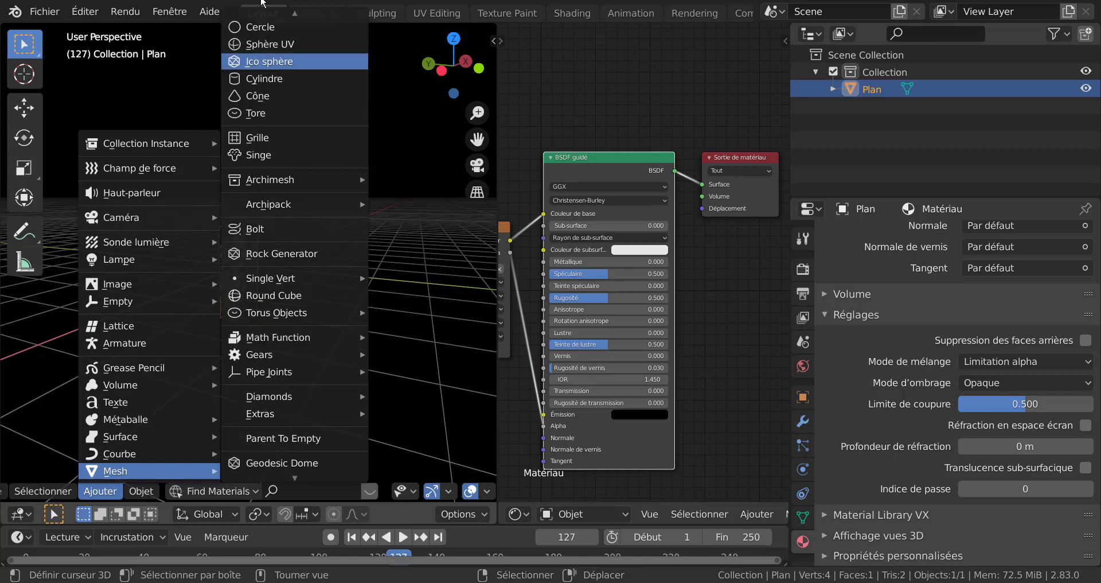
pyautogui.click(263, 38)
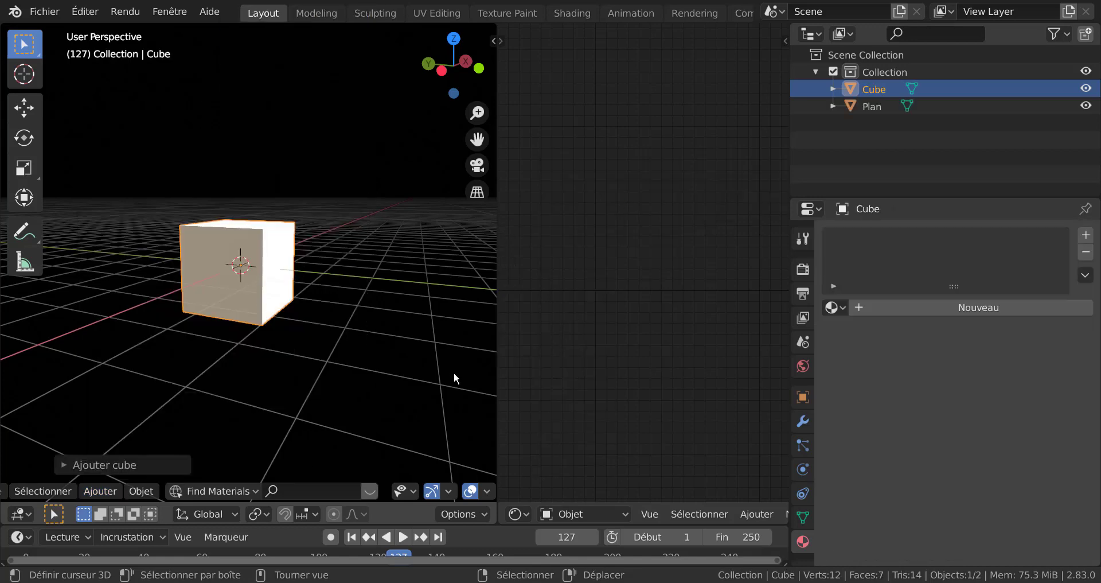
pyautogui.press('s')
pyautogui.press('Return')
# Step: Move the cube about 0.75 m along Y behind the palm plane and about 0.46 m down along Z
pyautogui.press('g')
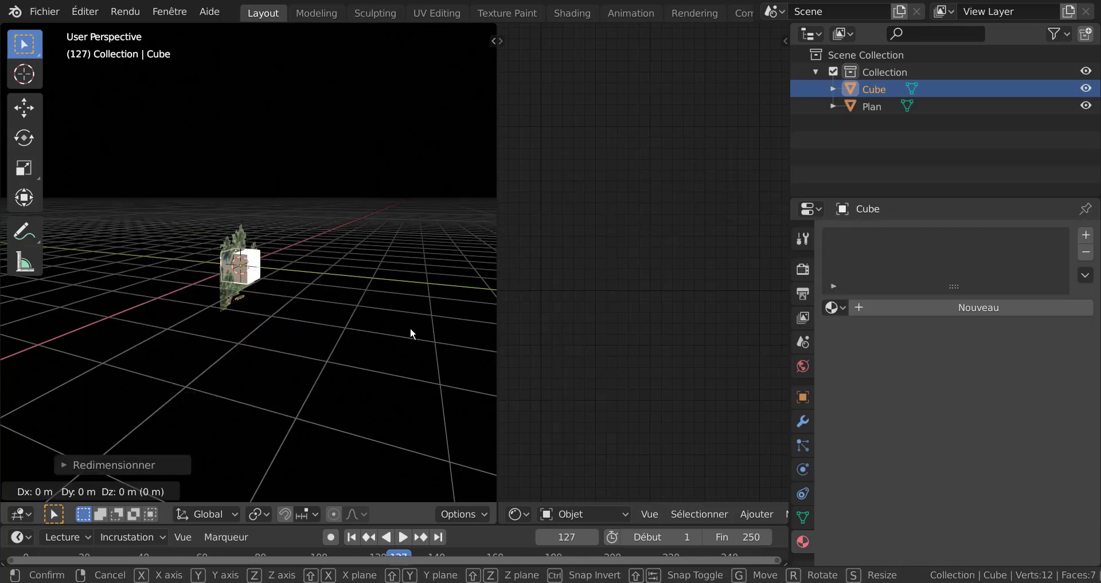
pyautogui.press('y')
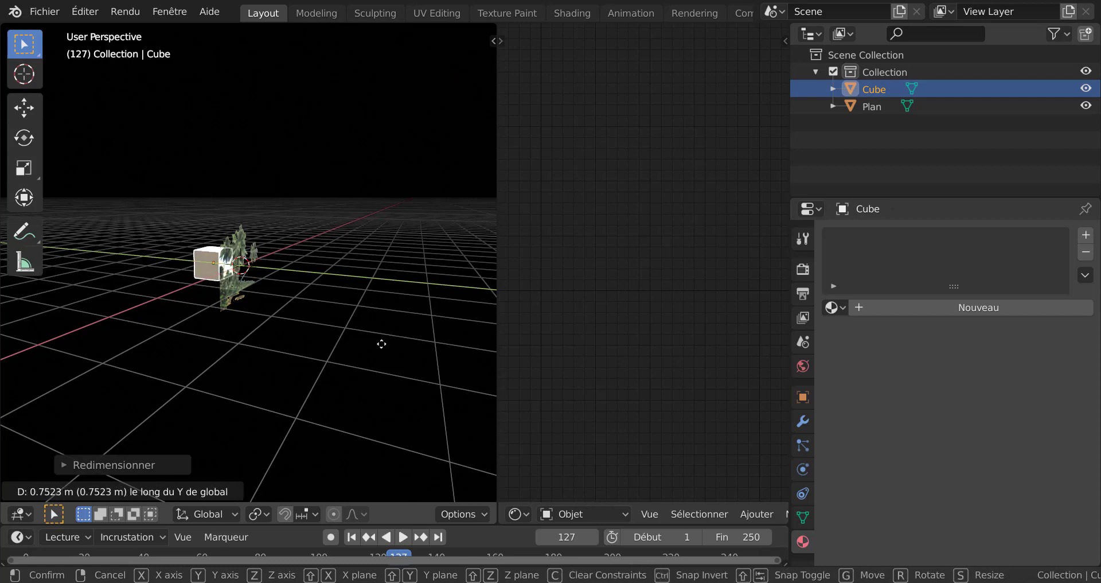
pyautogui.click(382, 346)
pyautogui.press('g')
pyautogui.press('z')
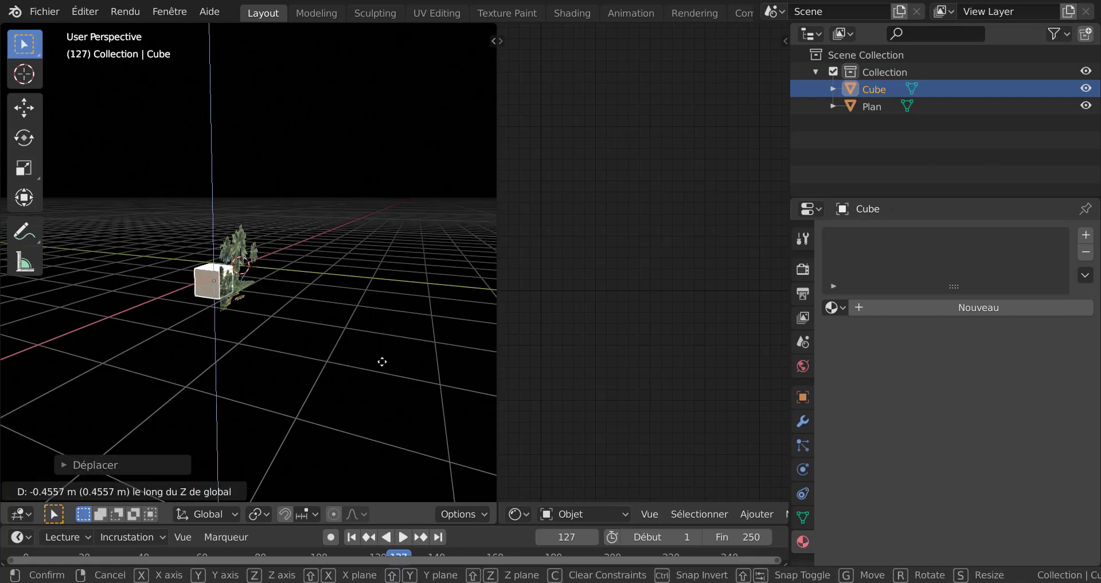
pyautogui.click(381, 361)
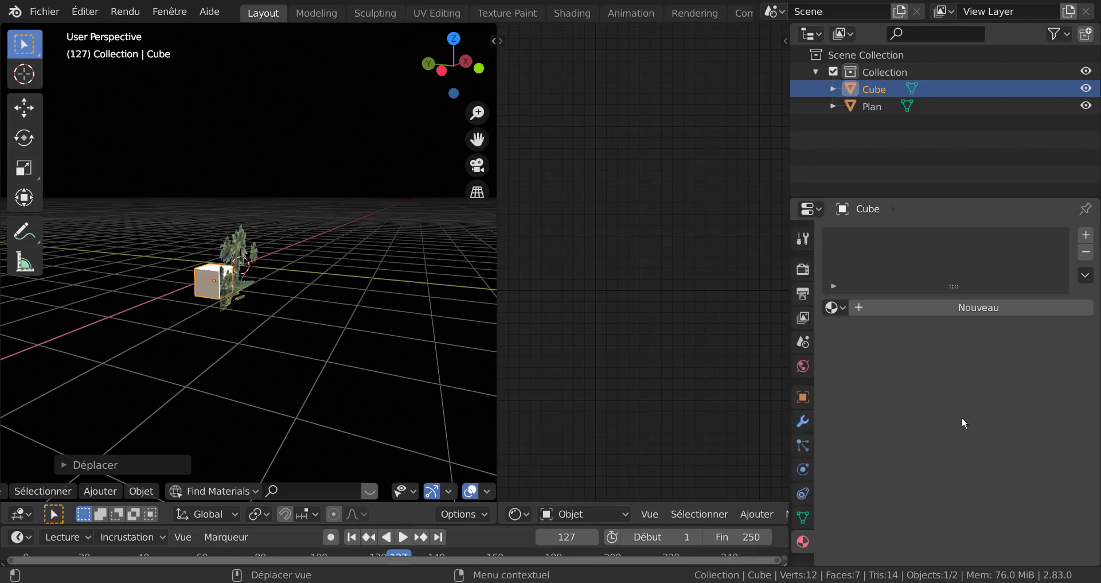
# Step: Create a new material for the cube and set its base color to bright pink
pyautogui.click(997, 308)
pyautogui.click(1035, 481)
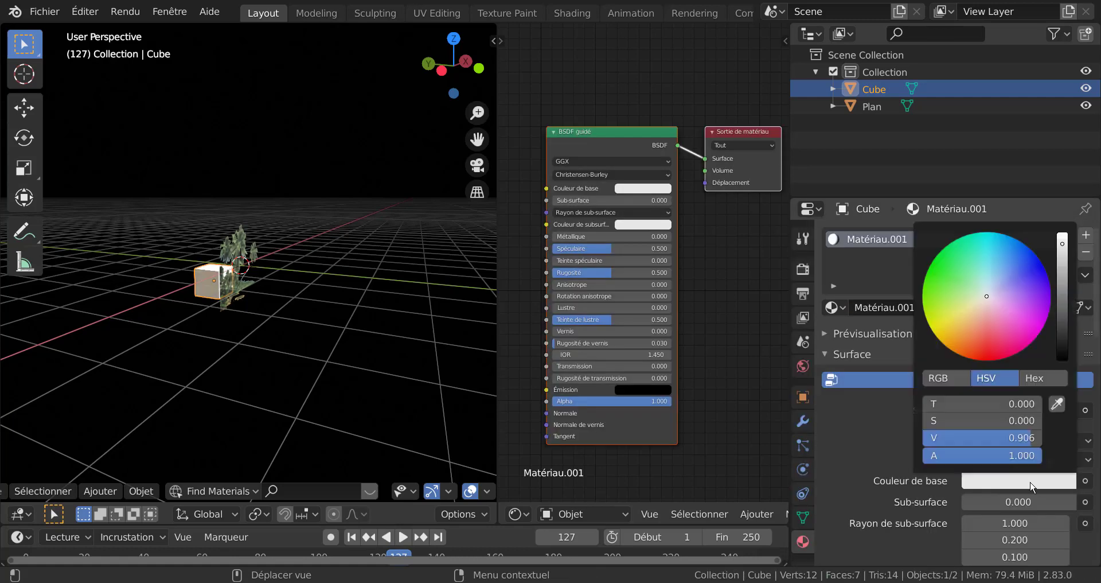
pyautogui.click(1013, 341)
pyautogui.moveTo(356, 375); pyautogui.dragTo(254, 377, button='middle')
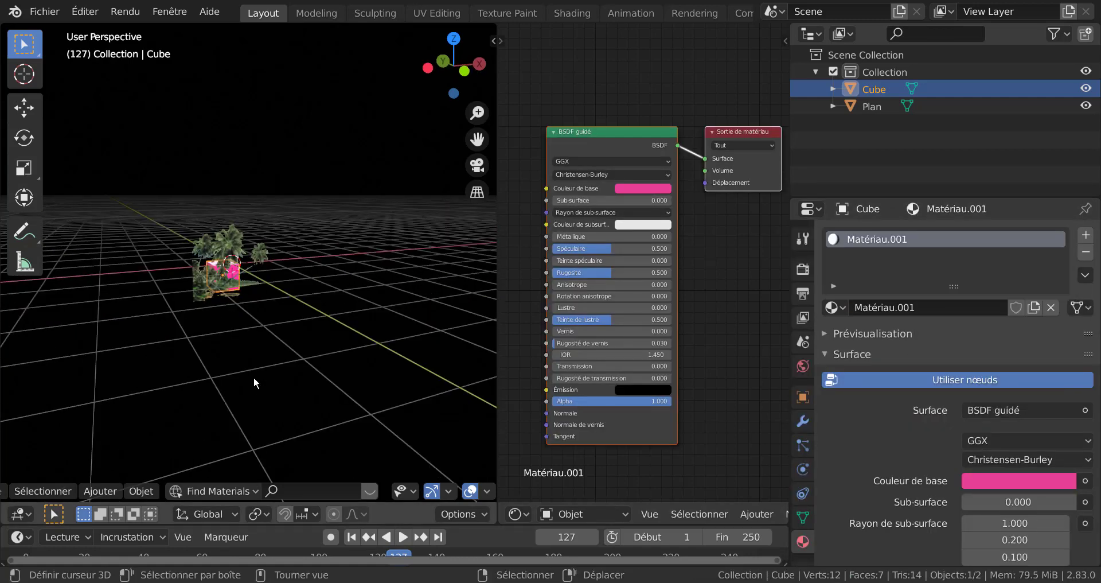
# Step: From the front view, place the 3D cursor beside the palm plane and add a camera there
pyautogui.press('KP_1')
pyautogui.scroll(5, 254, 376)
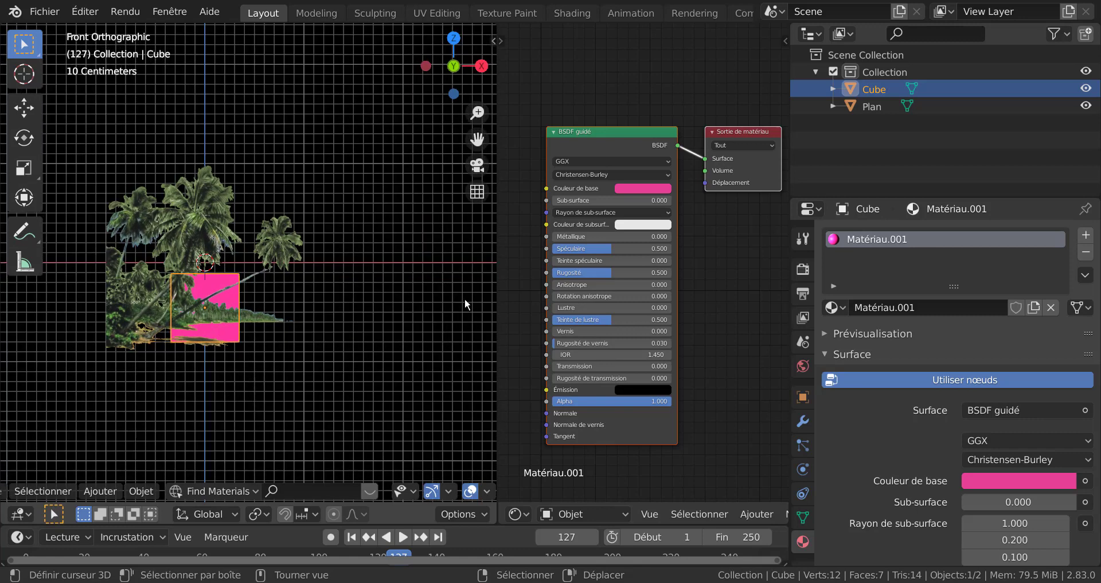
pyautogui.click(494, 268)
pyautogui.scroll(-2, 422, 351)
pyautogui.keyDown('shift'); pyautogui.moveTo(321, 361); pyautogui.dragTo(380, 361, button='middle'); pyautogui.keyUp('shift')
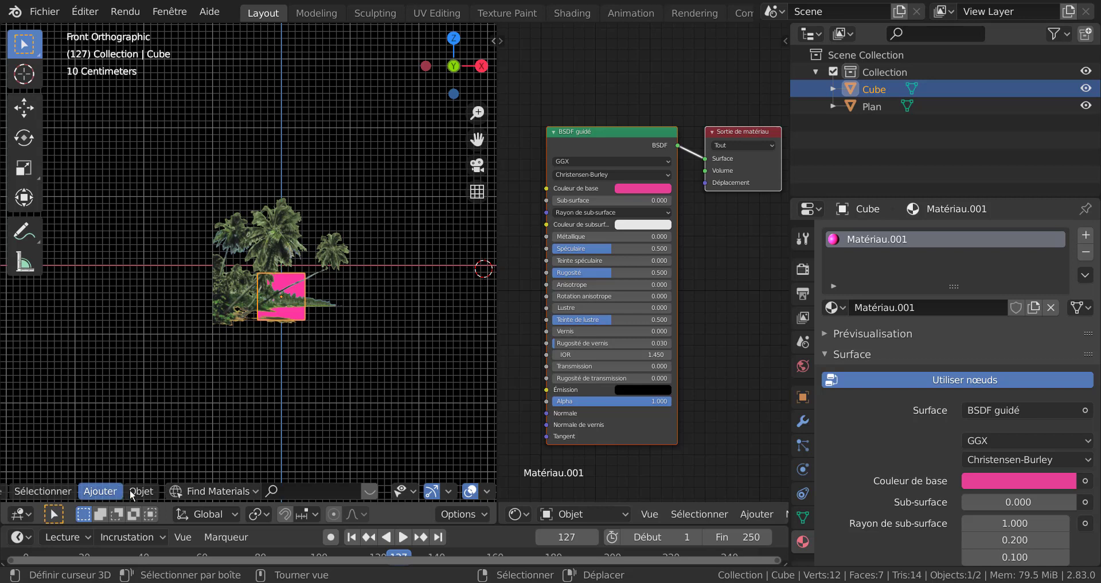
pyautogui.click(100, 491)
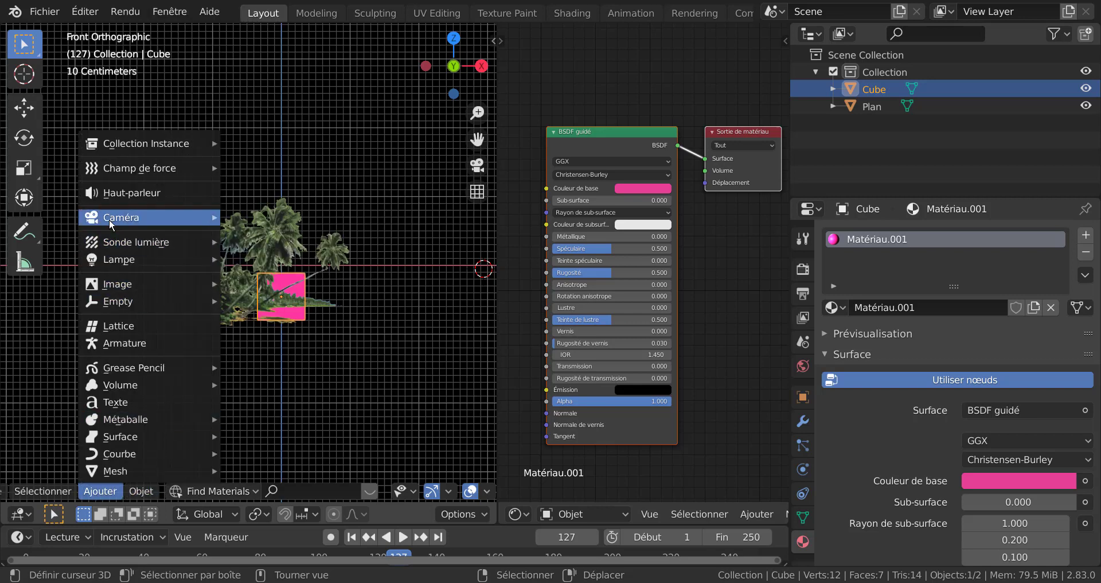
pyautogui.click(100, 491)
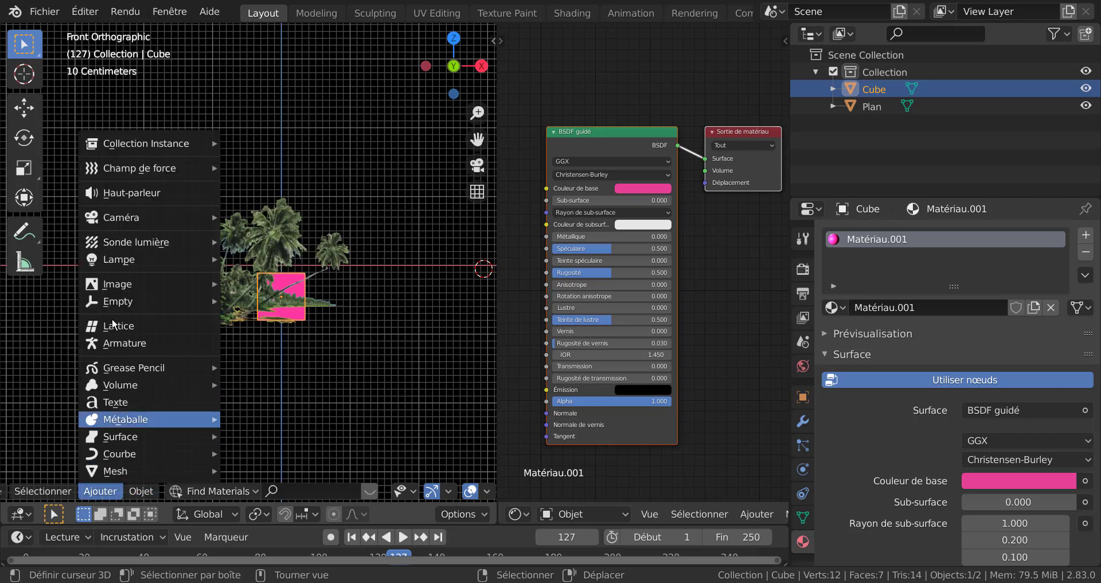
pyautogui.moveTo(120, 217)
pyautogui.click(264, 216)
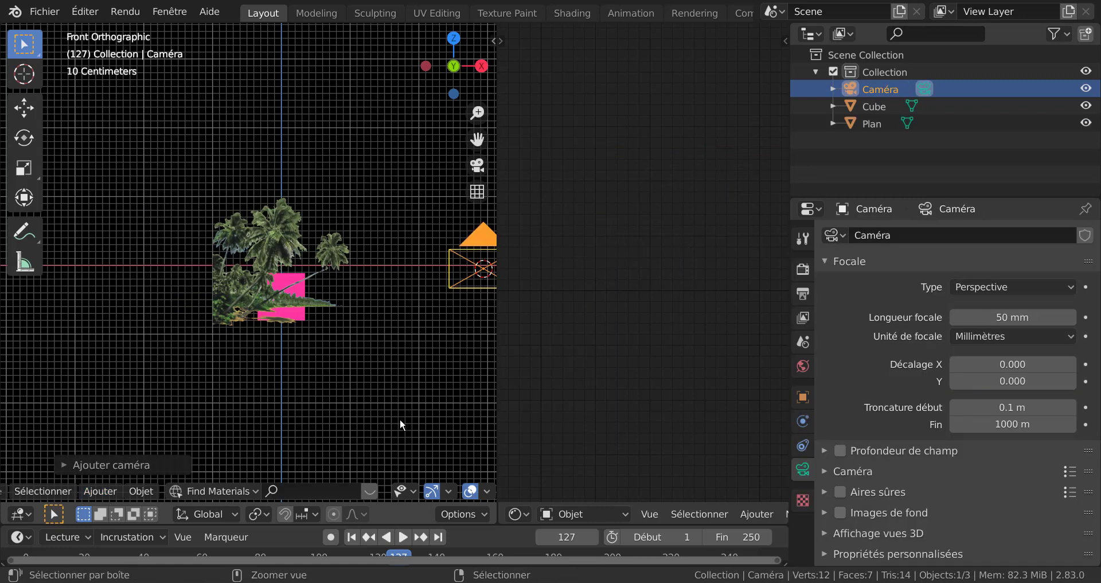
# Step: Align the camera to the current front view and render the frame, viewing the whole image before closing it
pyautogui.press('KP_0')
pyautogui.scroll(2, 400, 424)
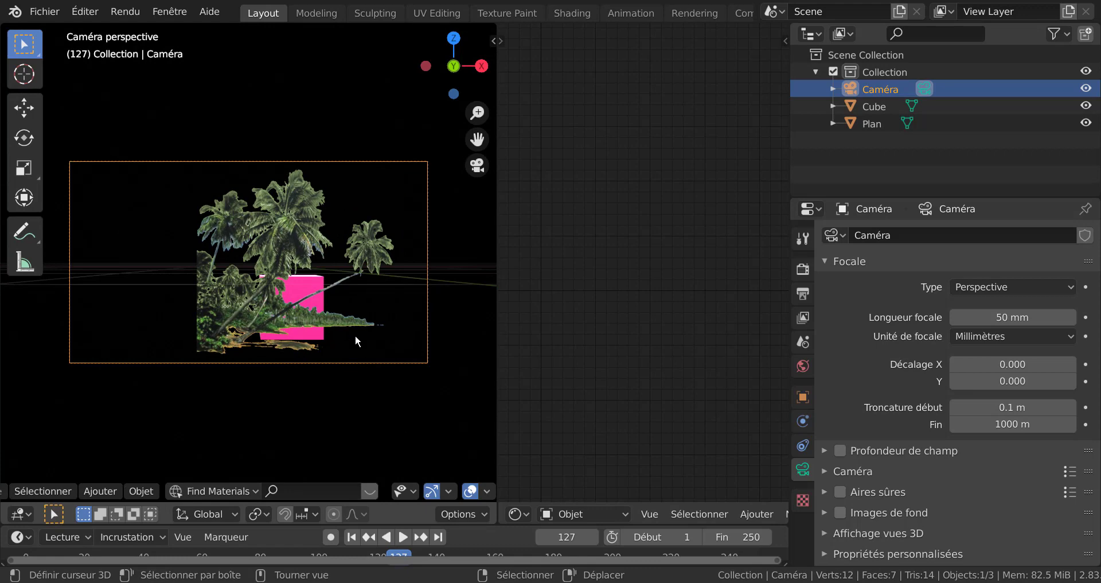
pyautogui.press('F12')
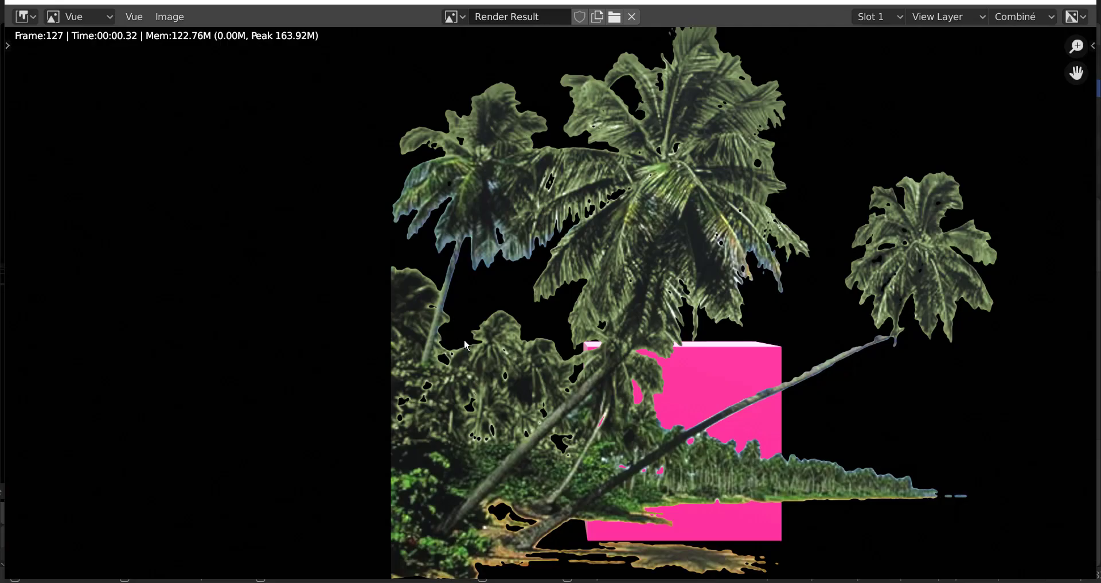
pyautogui.press('Home')
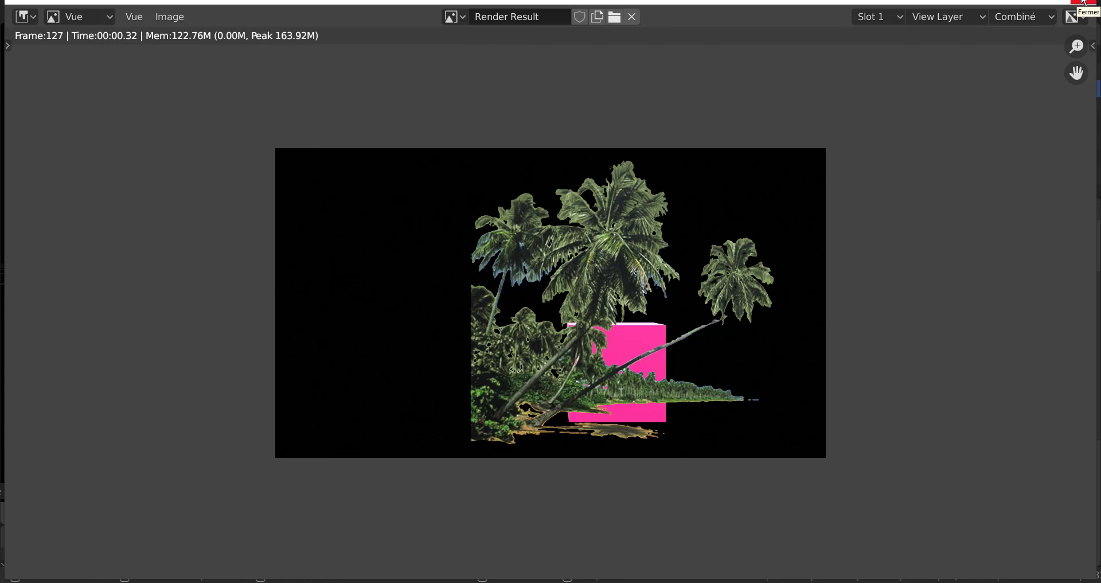
pyautogui.click(1084, 3)
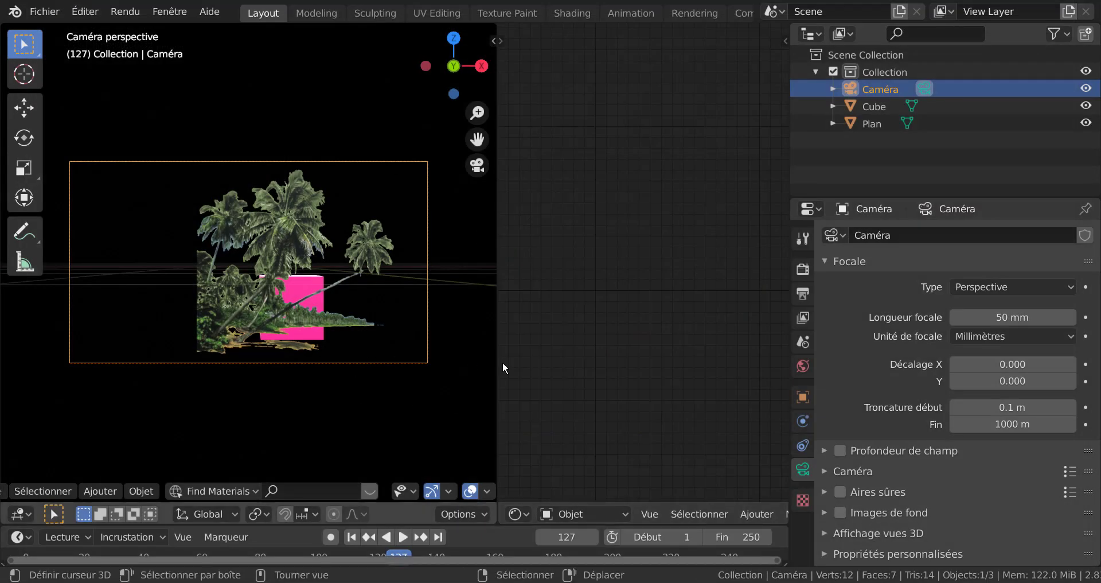
# Step: Widen the 3D viewport, enlarge the palm plane beyond the camera frame's height and shift it toward the frame's left side
pyautogui.moveTo(497, 342); pyautogui.dragTo(652, 344)
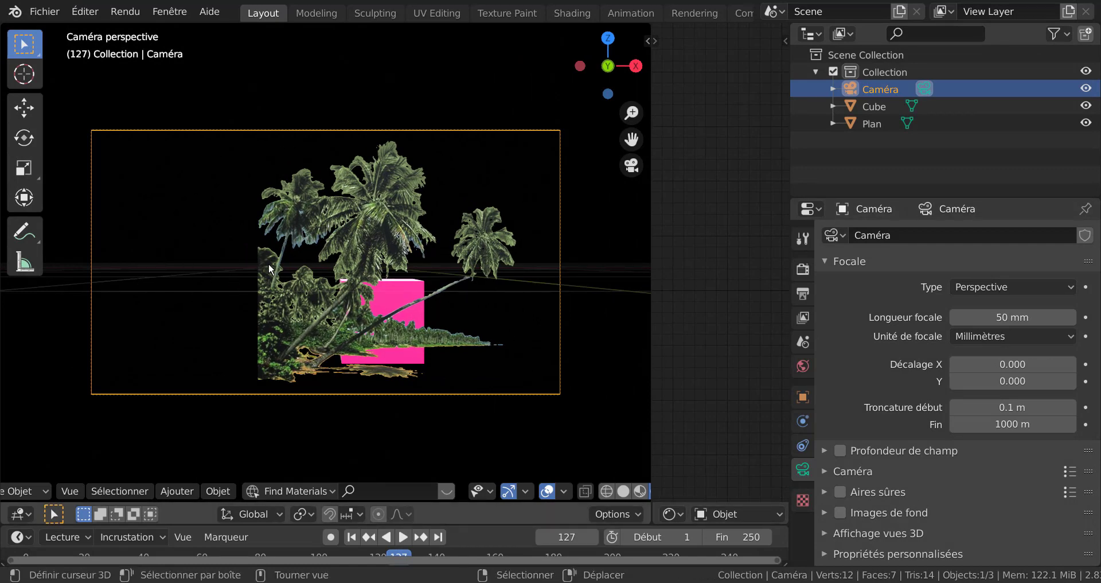
pyautogui.click(356, 307)
pyautogui.scroll(-3, 417, 328)
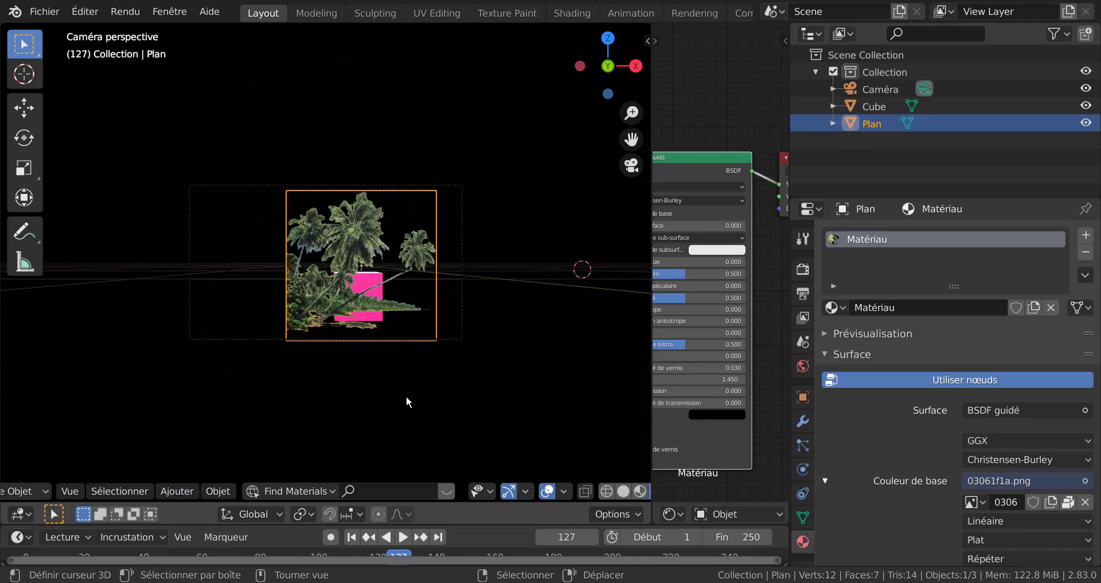
pyautogui.press('s')
pyautogui.click(525, 463)
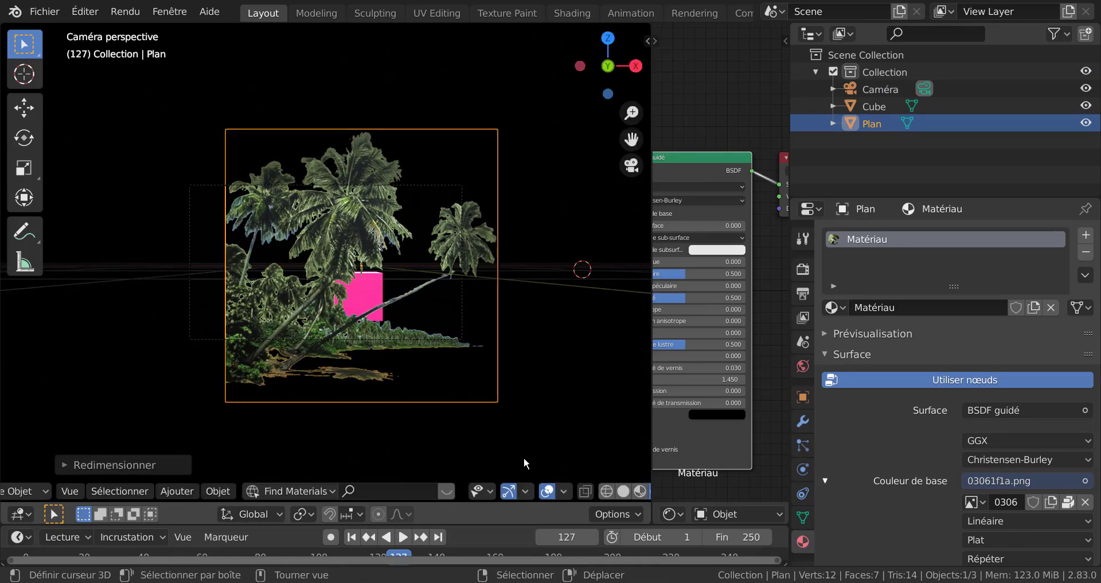
pyautogui.press('g')
pyautogui.click(488, 460)
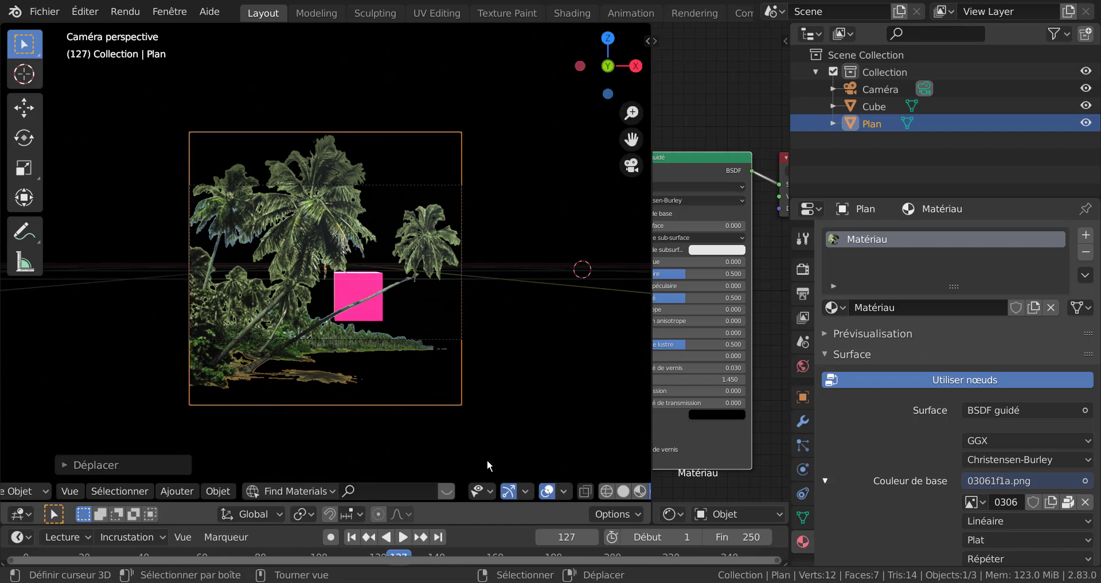
pyautogui.press('s')
pyautogui.click(538, 347)
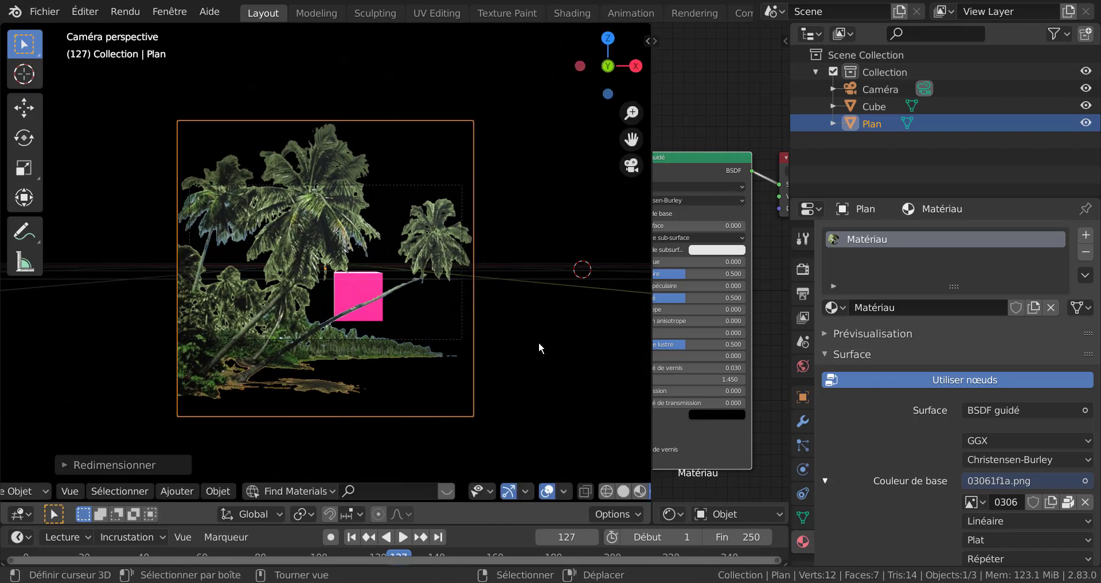
# Step: Render the frame again, examine the leaf edges and the cube through the transparent areas, and close the render
pyautogui.press('F12')
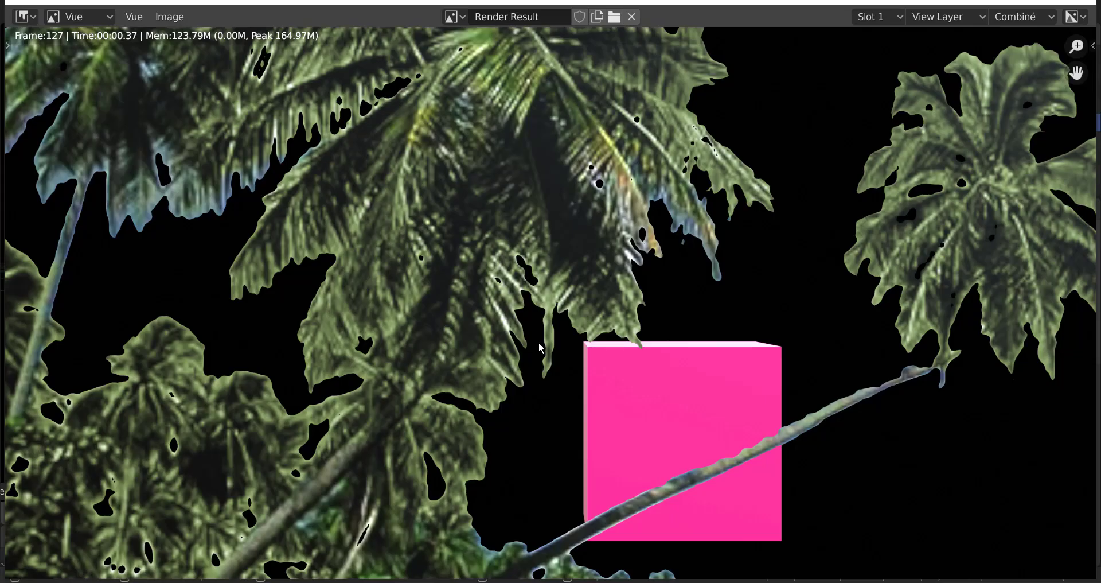
pyautogui.scroll(-5, 545, 340)
pyautogui.scroll(2, 600, 353)
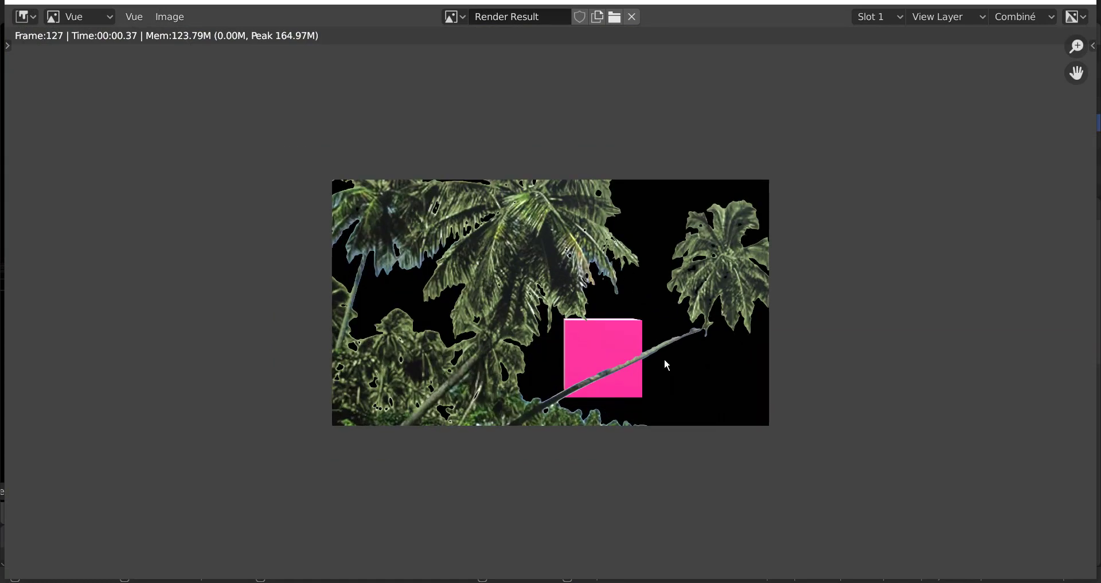
pyautogui.scroll(2, 552, 315)
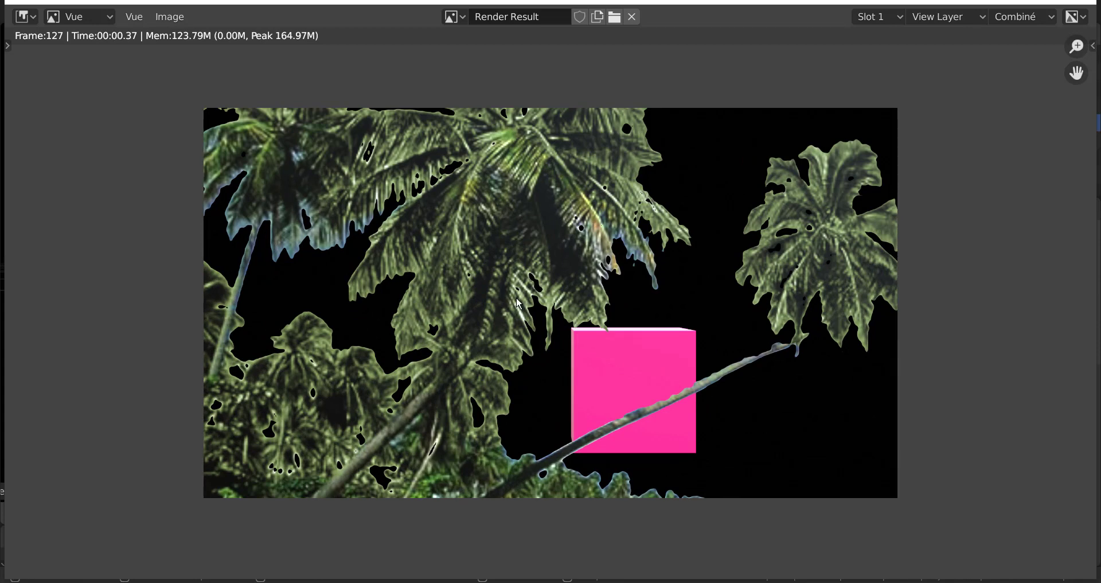
pyautogui.scroll(-3, 519, 302)
pyautogui.scroll(2, 523, 301)
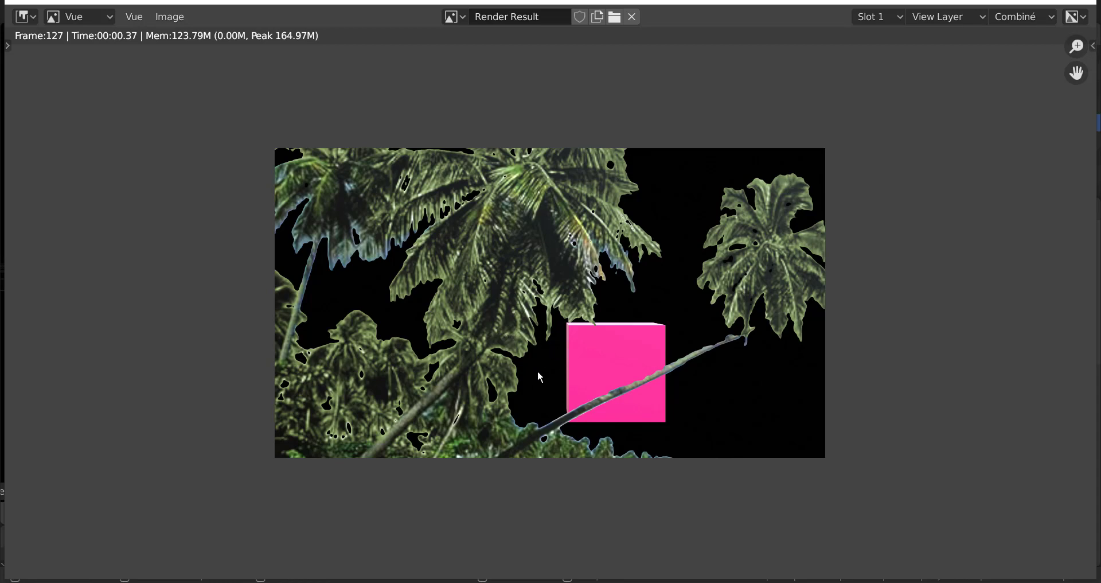
pyautogui.scroll(2, 539, 375)
pyautogui.scroll(-1, 538, 369)
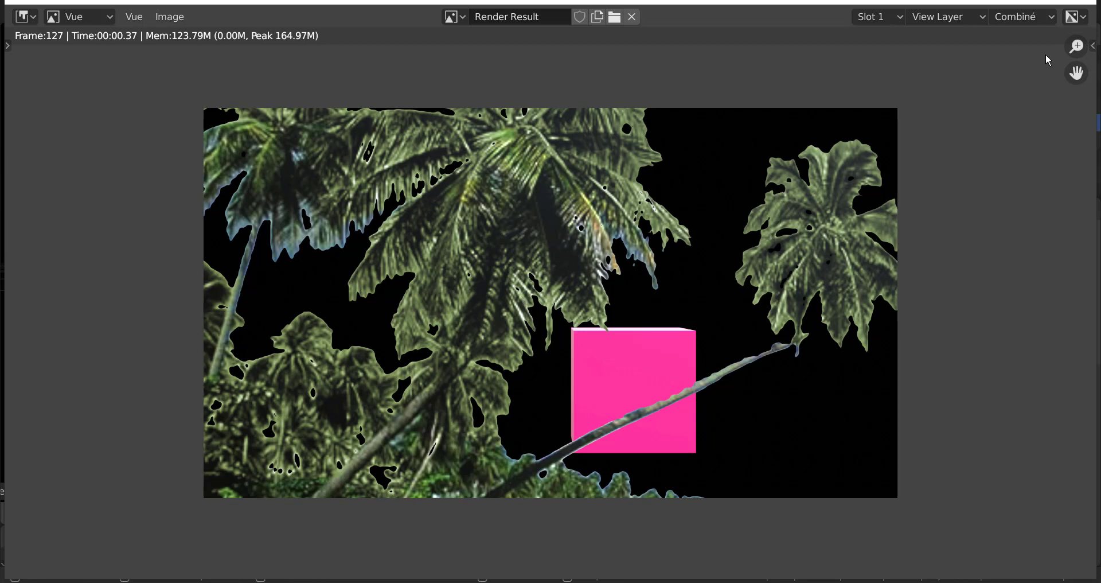
pyautogui.click(1081, 3)
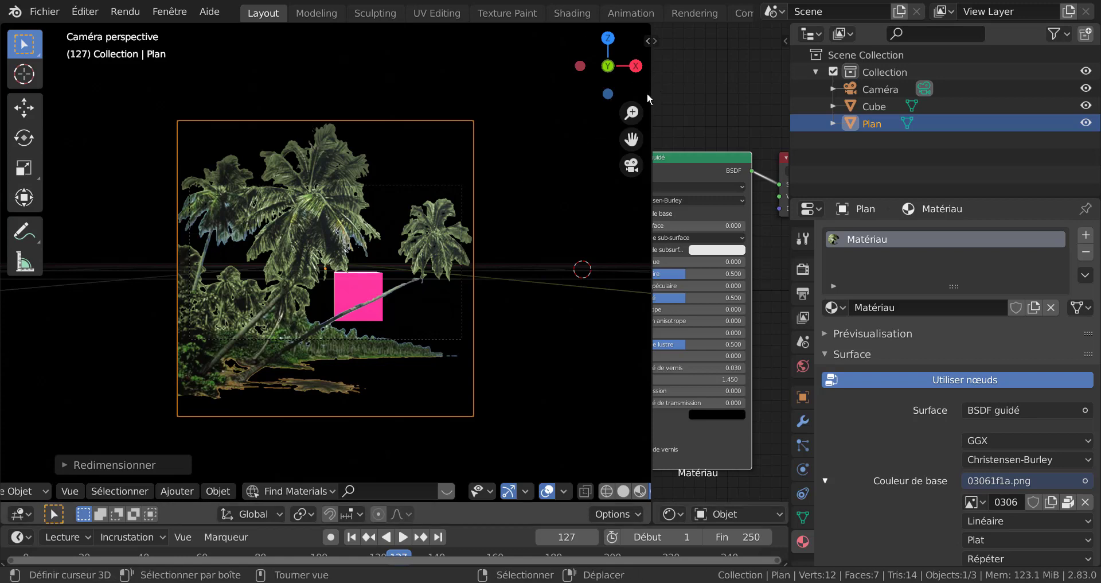
# Step: Widen the node editor and display the palm material's complete node setup beside the camera view
pyautogui.moveTo(651, 83); pyautogui.dragTo(642, 212)
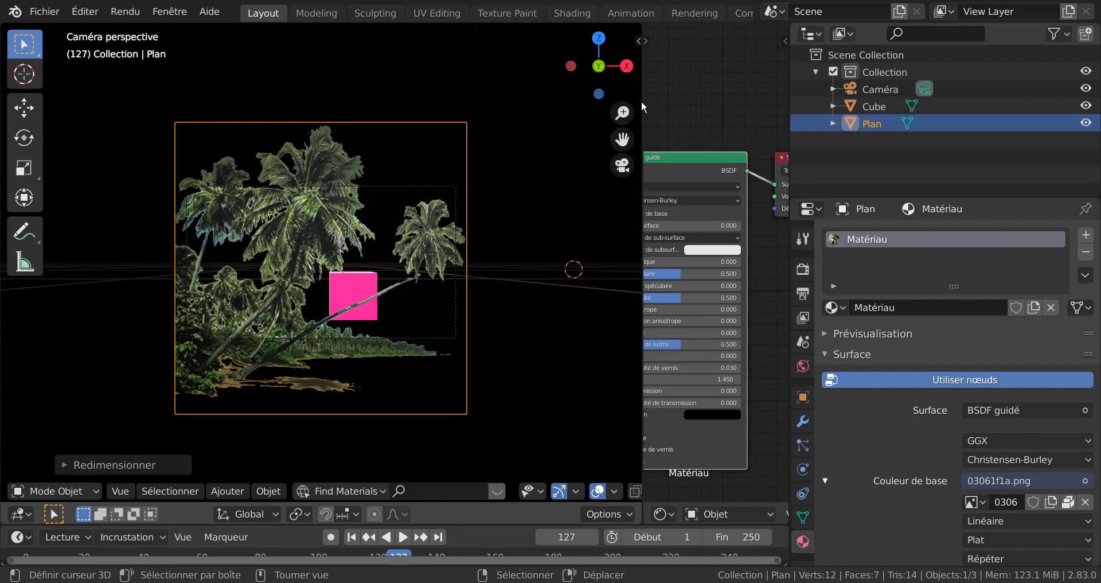
pyautogui.moveTo(643, 97); pyautogui.dragTo(497, 99)
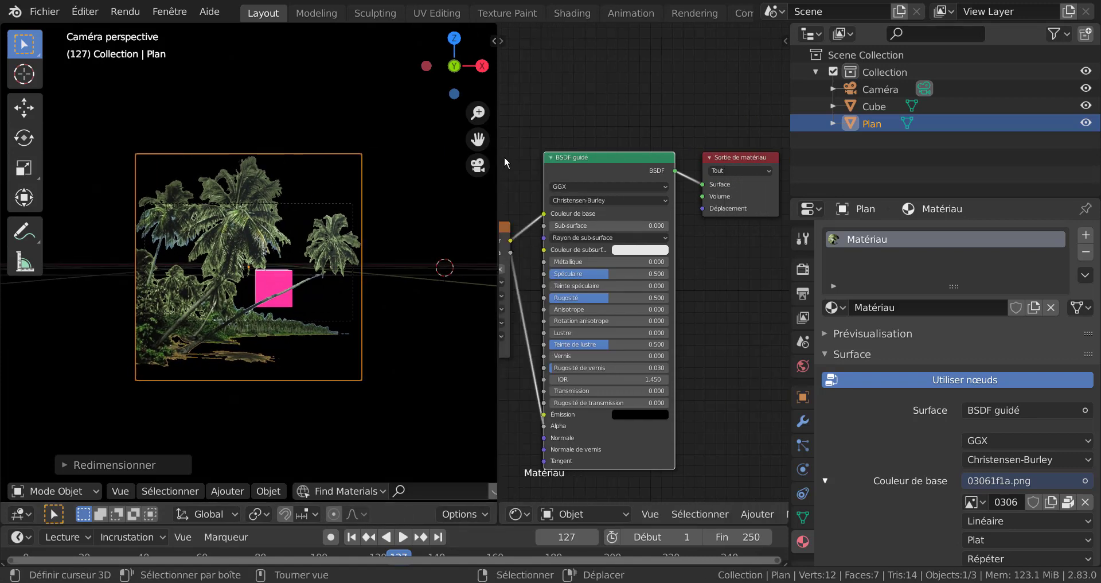
pyautogui.scroll(-4, 717, 316)
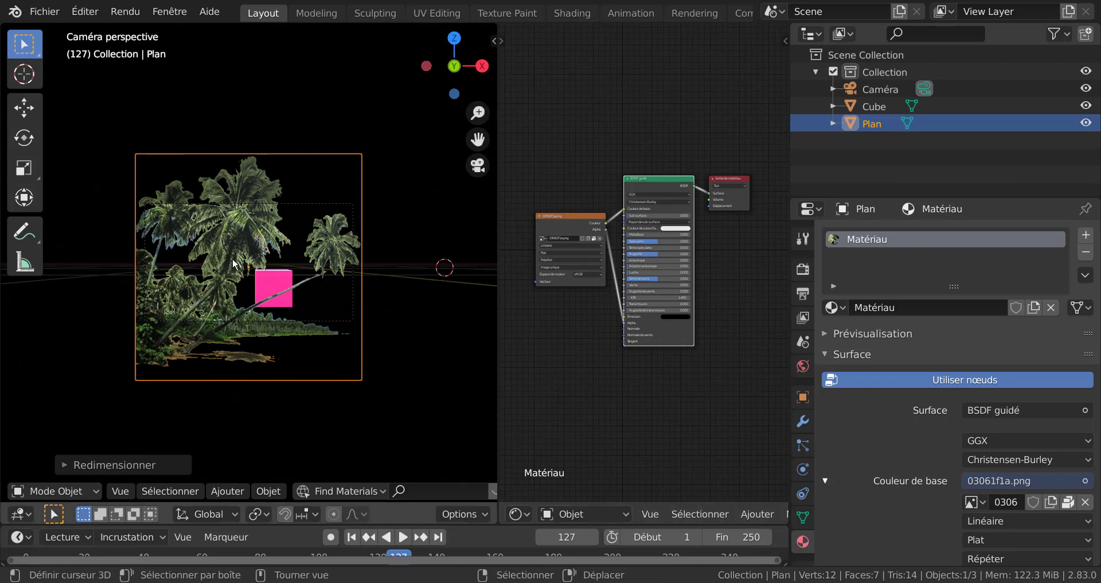
# Step: Switch the render engine to Cycles and examine the palm leaves' transparency against the pink cube in the camera view
pyautogui.scroll(2, 249, 288)
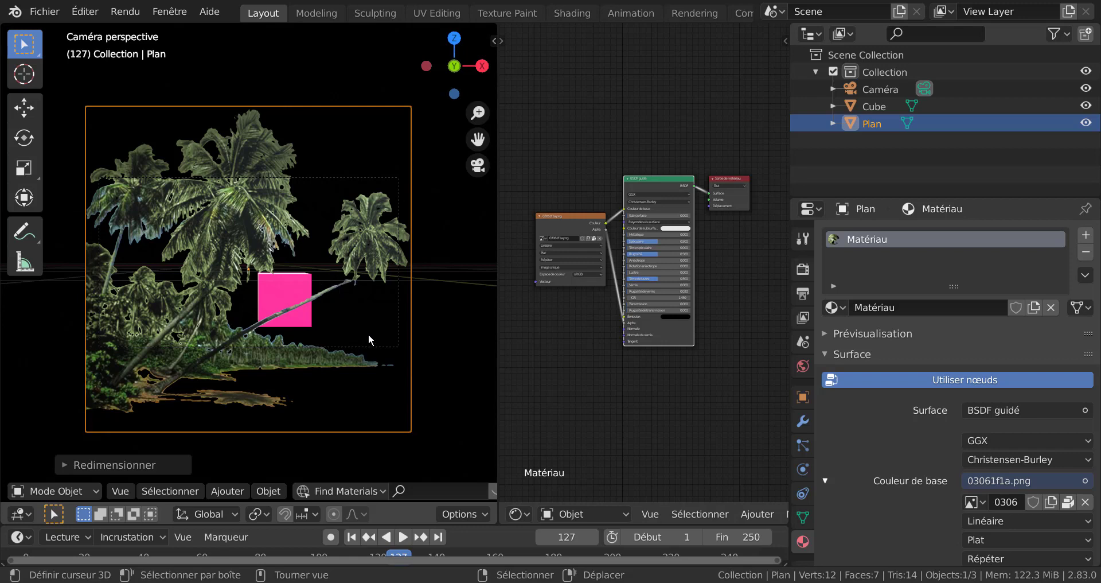
pyautogui.scroll(2, 369, 339)
pyautogui.scroll(-1, 368, 332)
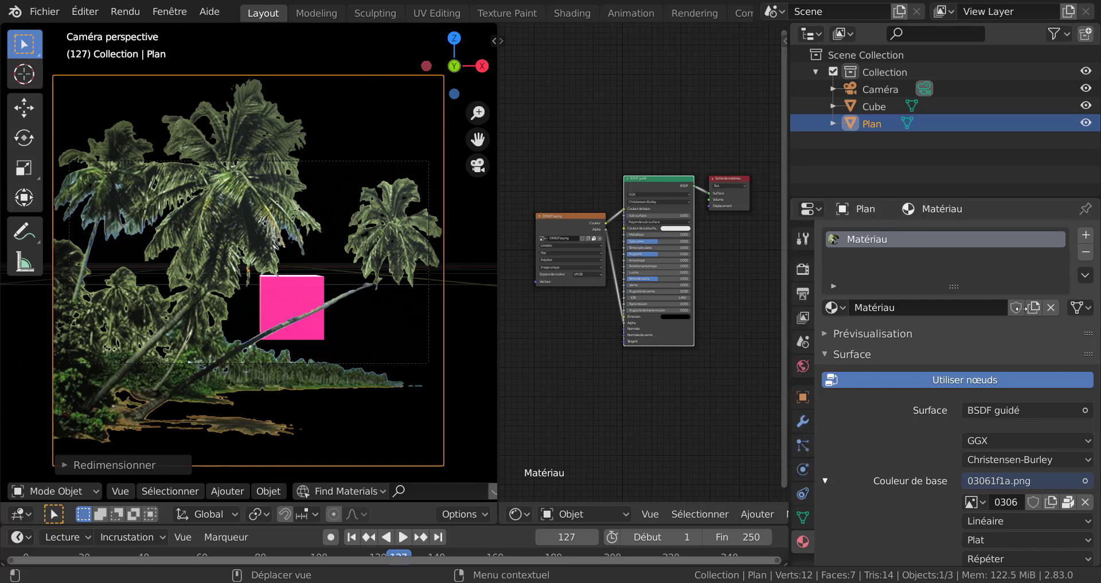
pyautogui.moveTo(815, 337)
pyautogui.mouseDown()
pyautogui.moveTo(794, 351)
pyautogui.moveTo(814, 344)
pyautogui.mouseUp()
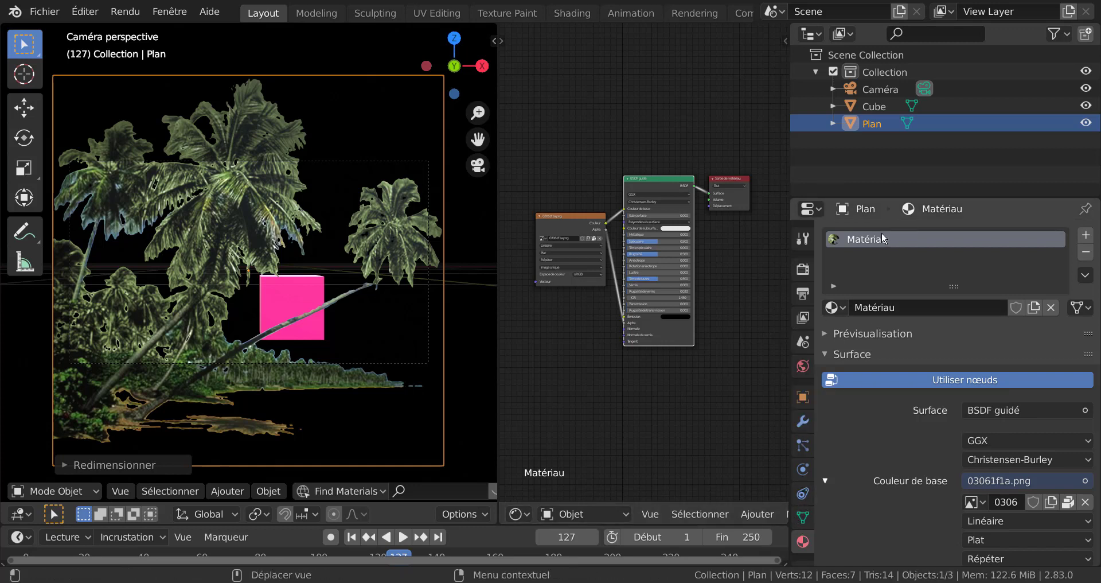
pyautogui.click(803, 294)
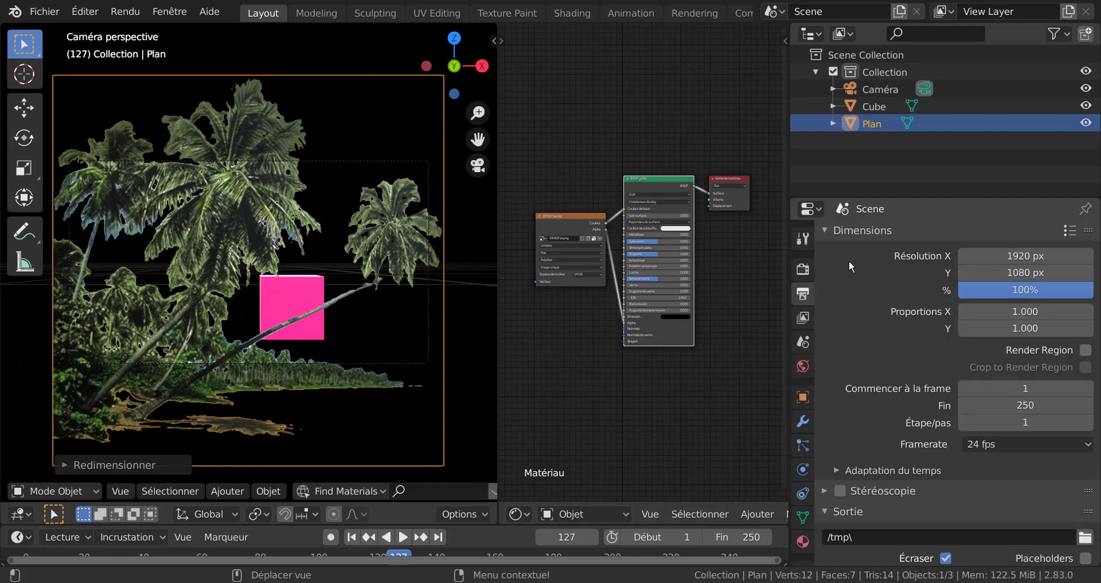
pyautogui.click(803, 269)
pyautogui.click(1013, 232)
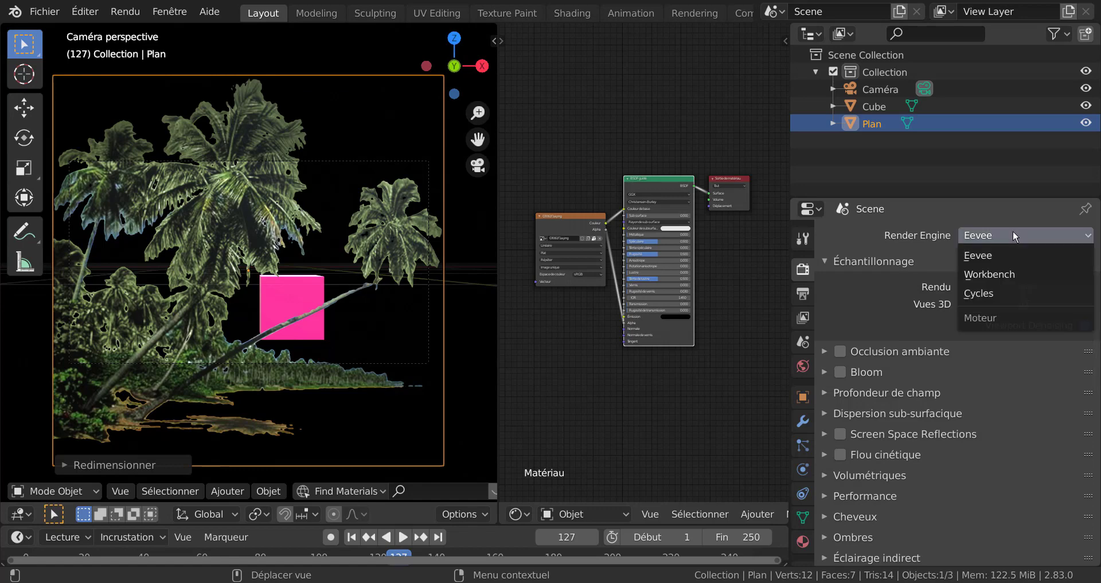
pyautogui.click(984, 293)
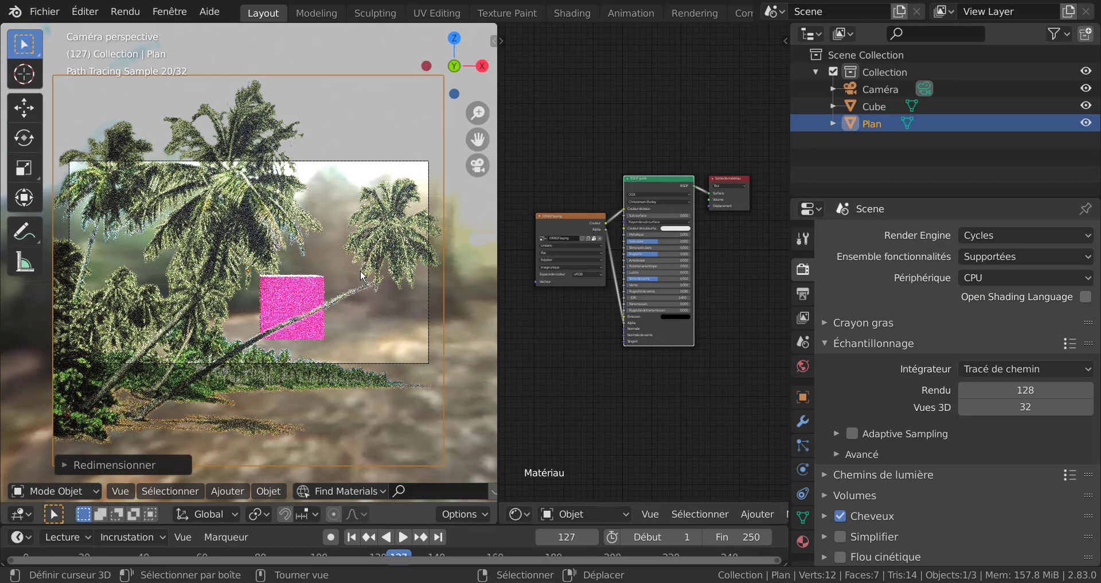
pyautogui.scroll(-2, 362, 259)
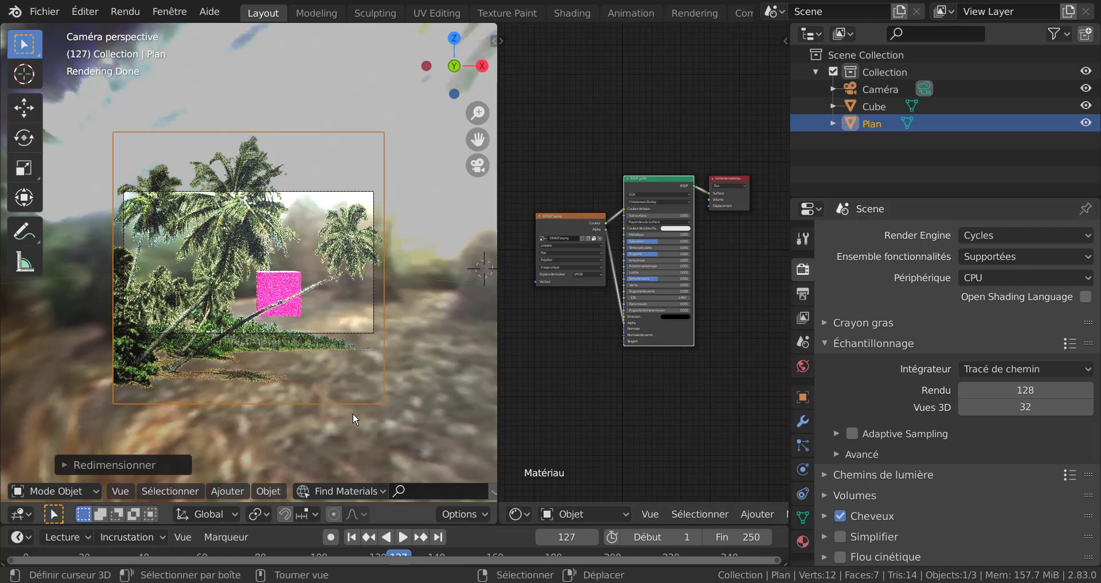
pyautogui.scroll(3, 357, 413)
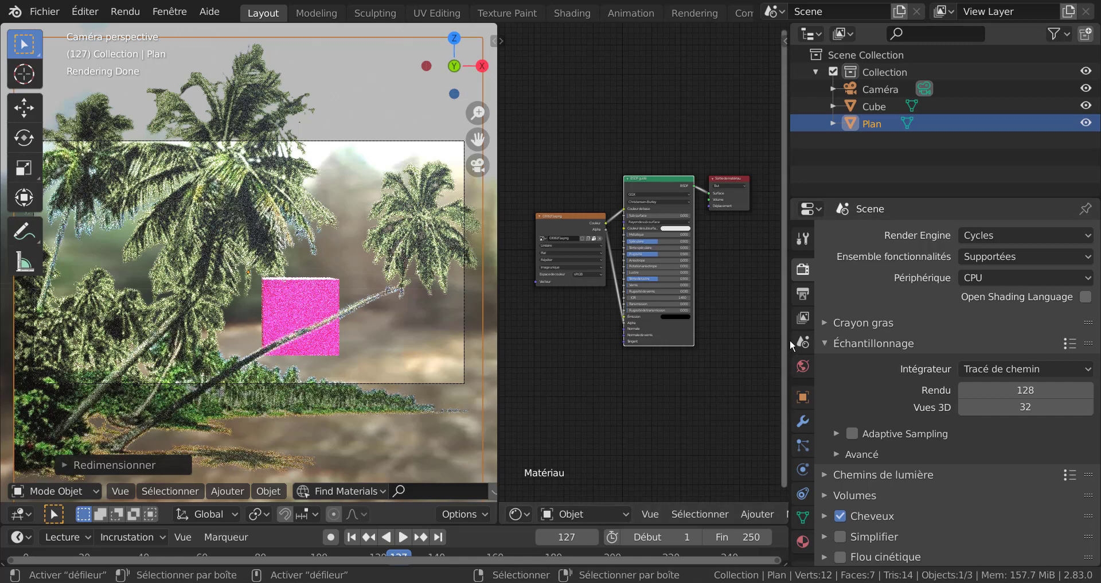
# Step: Widen the node editor to show the palm material's nodes and move the 03061f1a.png texture node farther from the Principled BSDF
pyautogui.moveTo(789, 339); pyautogui.dragTo(1040, 340)
pyautogui.press('Home')
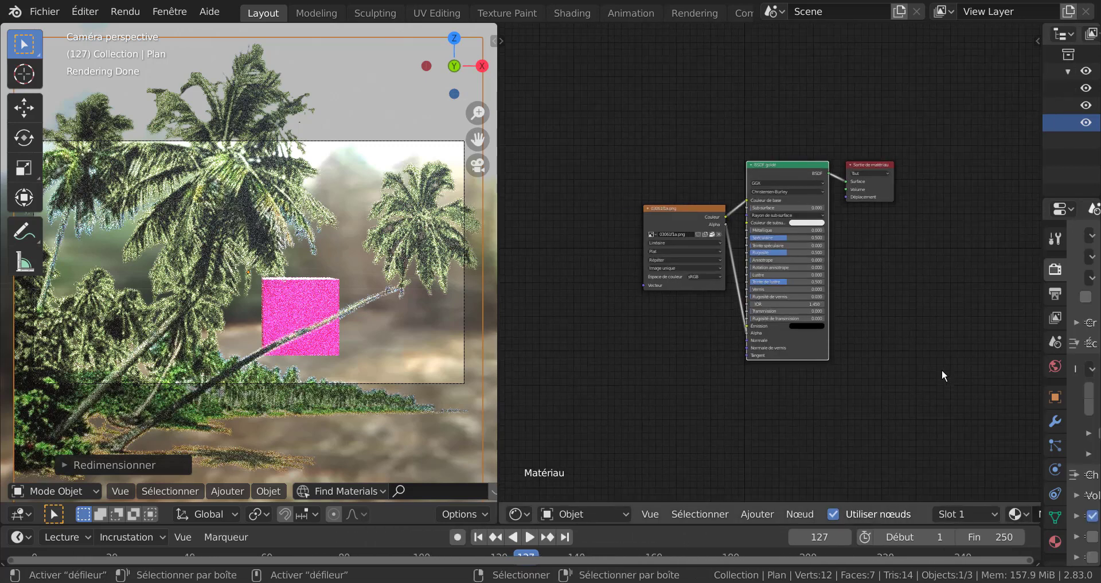
pyautogui.scroll(3, 942, 369)
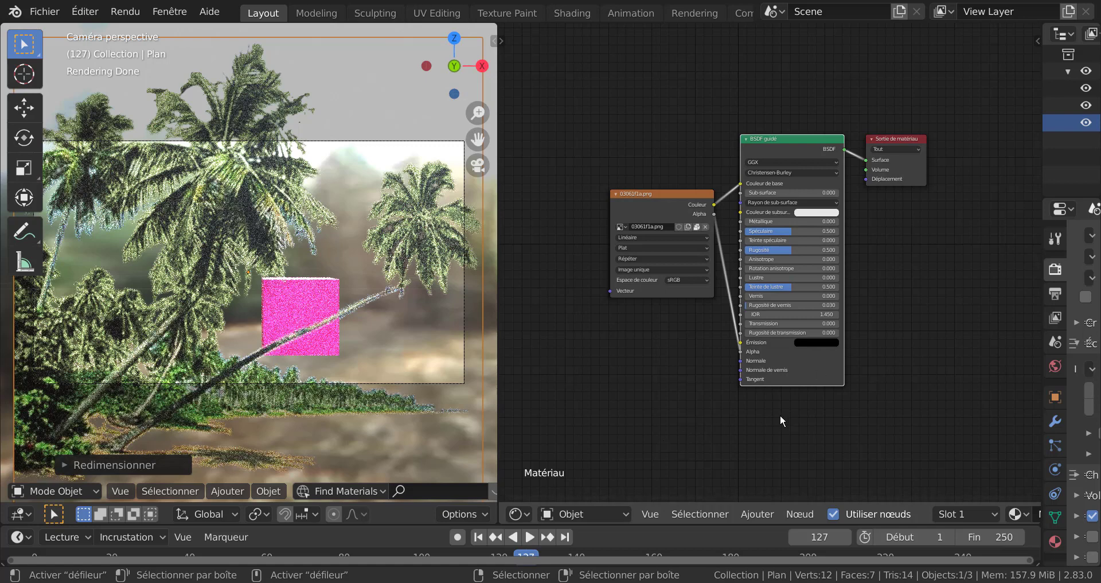
pyautogui.click(669, 196)
pyautogui.moveTo(669, 194); pyautogui.dragTo(647, 232)
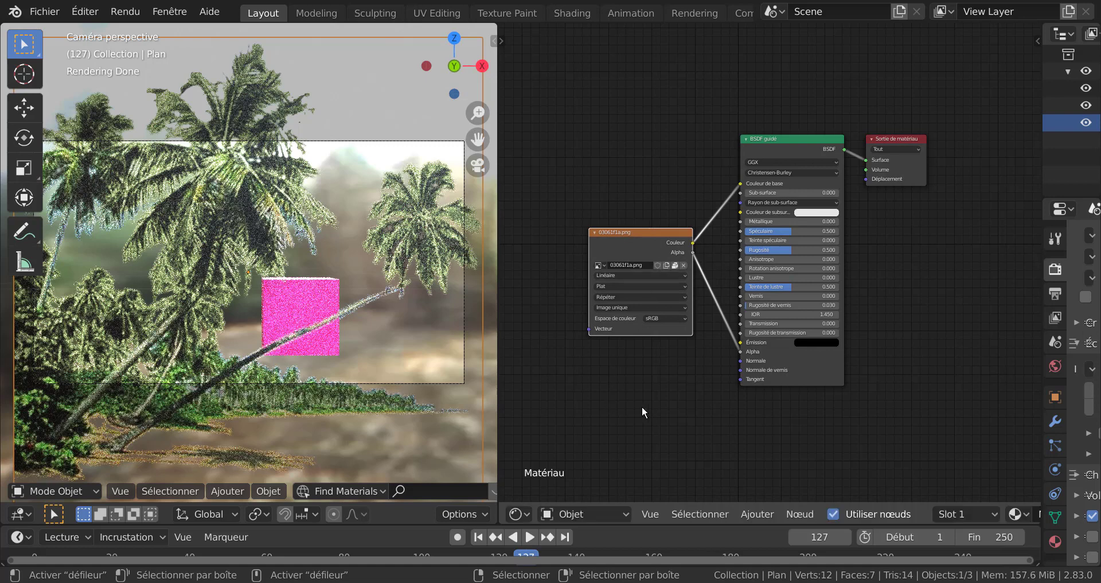